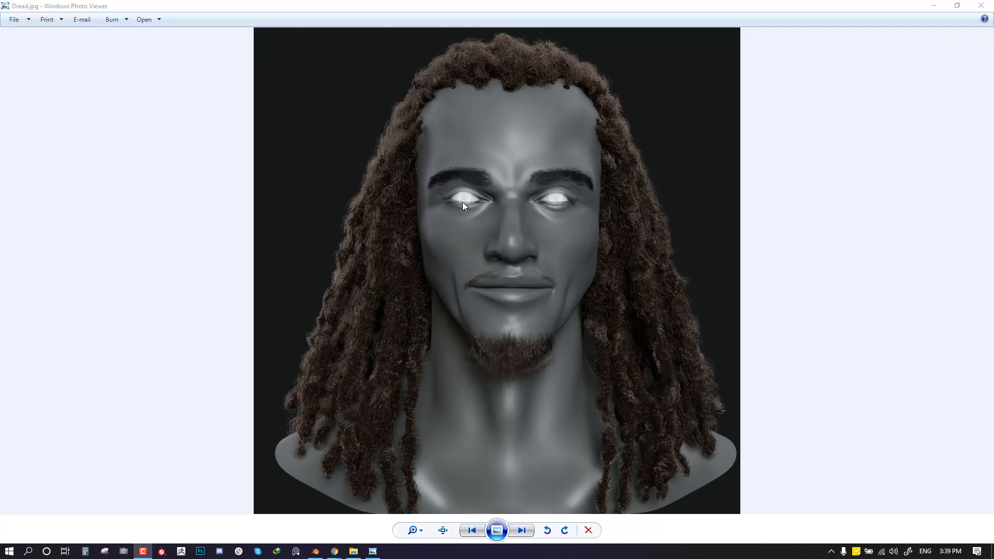
Step: Examine the dreadlock reference images Dread.jpg and Dread1.jpg up close in front and side views
scroll(463, 206, up, 3)
drag(673, 289, 627, 235)
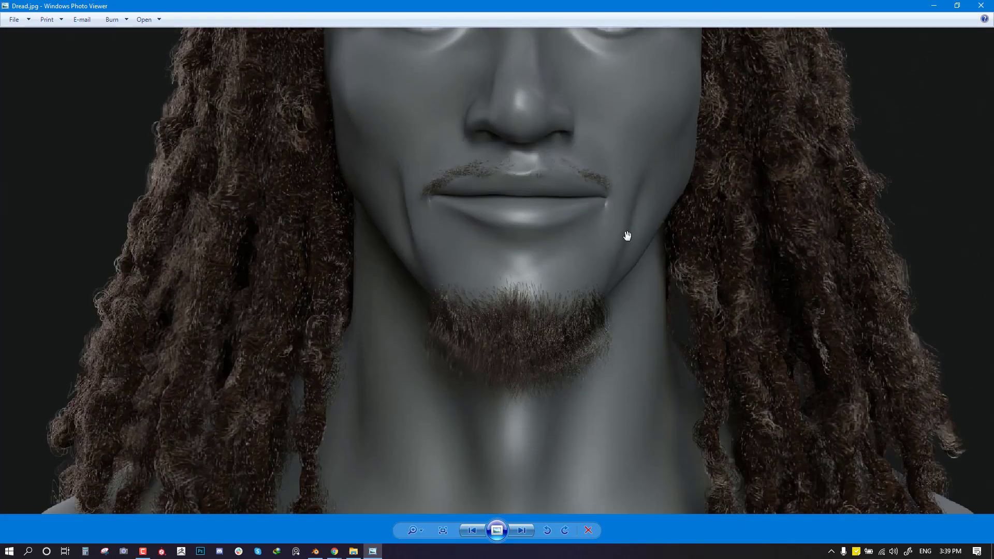
scroll(627, 236, down, 4)
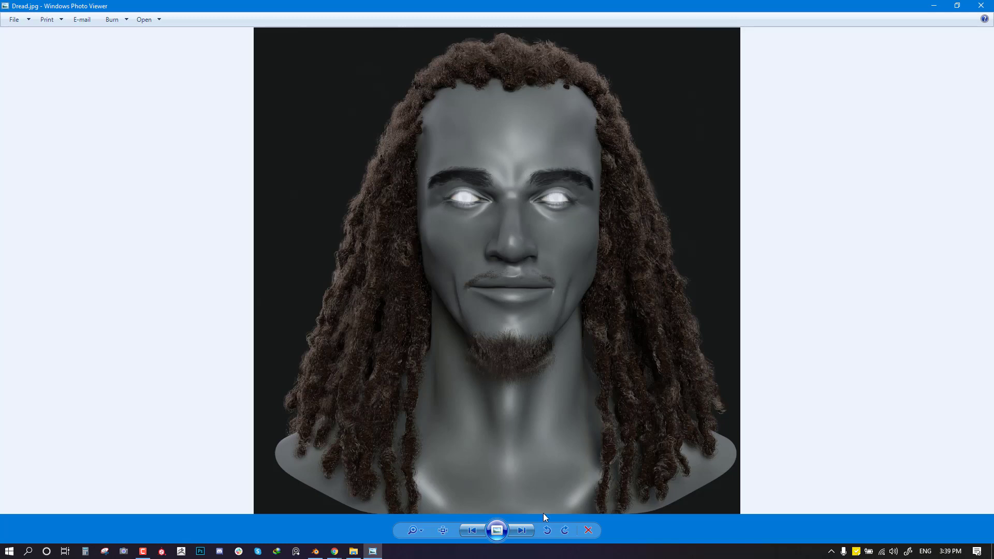
click(522, 531)
scroll(570, 213, up, 1)
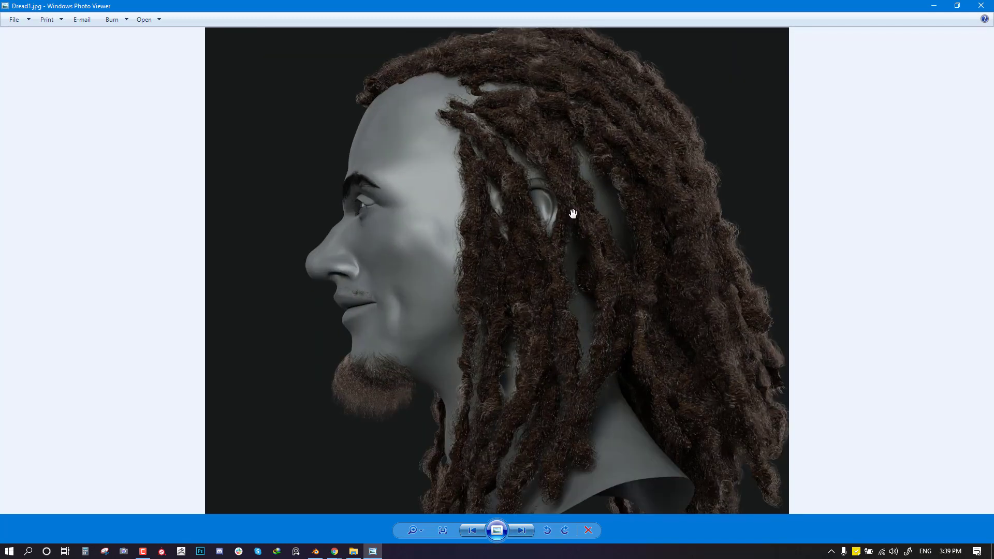
drag(558, 299, 519, 198)
scroll(521, 201, down, 1)
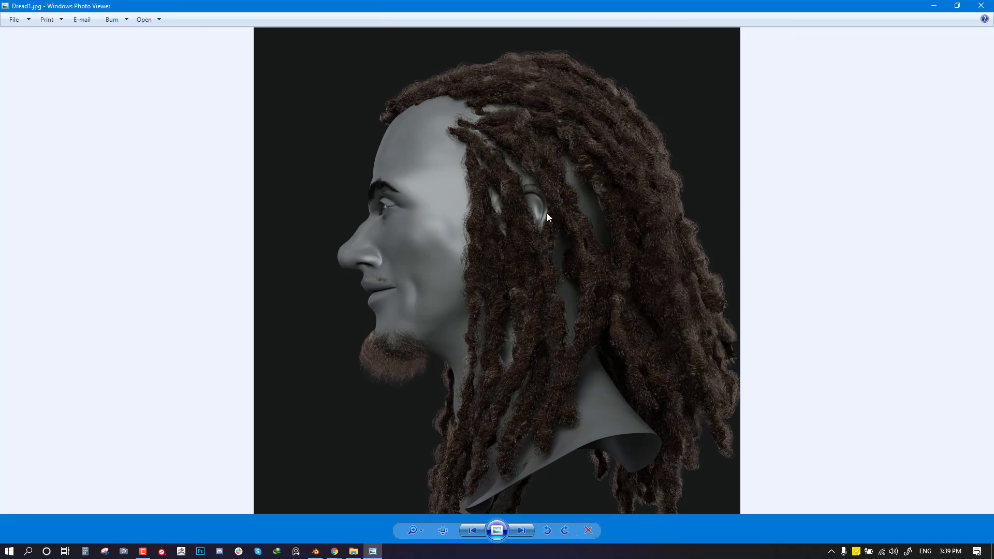
Step: Switch to Blender and select the dreadlock mesh on the angel character's head, viewed from the front
click(315, 552)
middle_drag(437, 254, 450, 299)
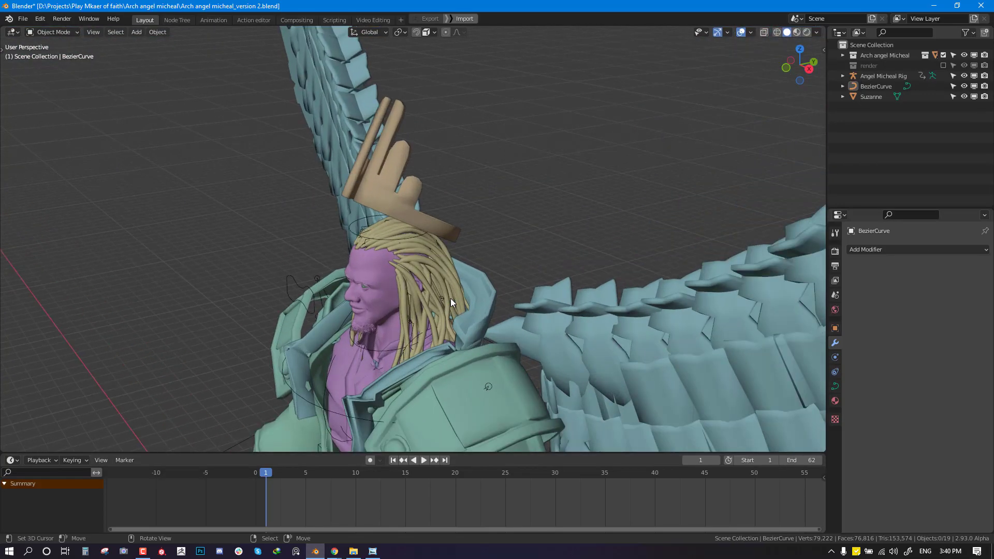
scroll(461, 290, up, 4)
click(468, 288)
key(KP_1)
scroll(476, 285, down, 7)
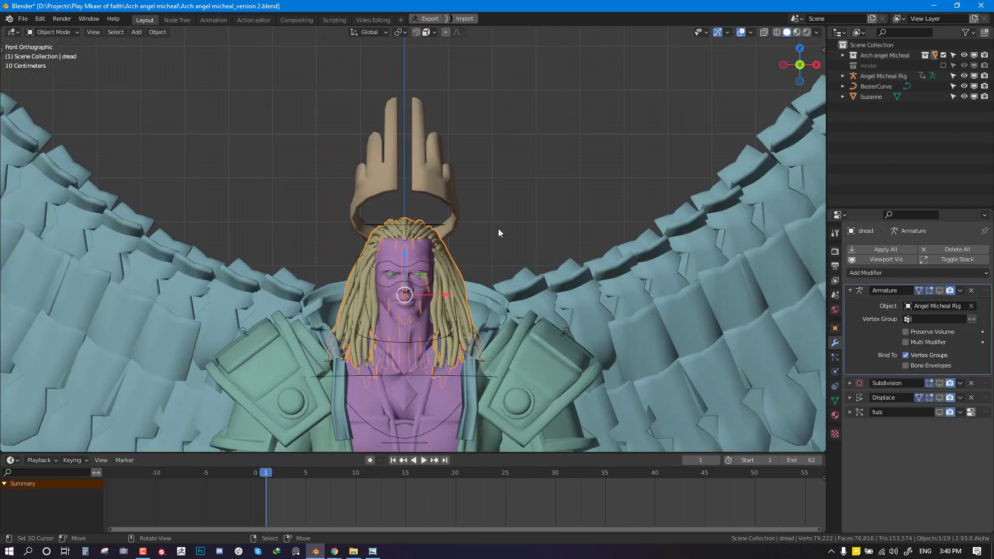
Step: Examine how the dreadlock strands run across the character's head from the front, above and side
shift+middle_drag(498, 195, 449, 302)
scroll(448, 302, up, 1)
scroll(403, 279, up, 3)
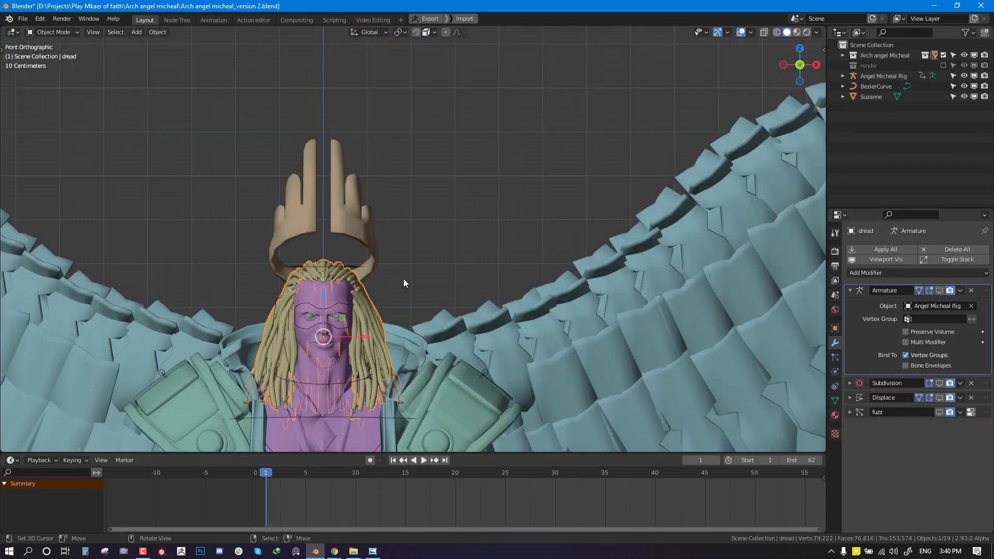
middle_drag(403, 279, 338, 285)
middle_drag(353, 365, 351, 264)
scroll(380, 261, up, 2)
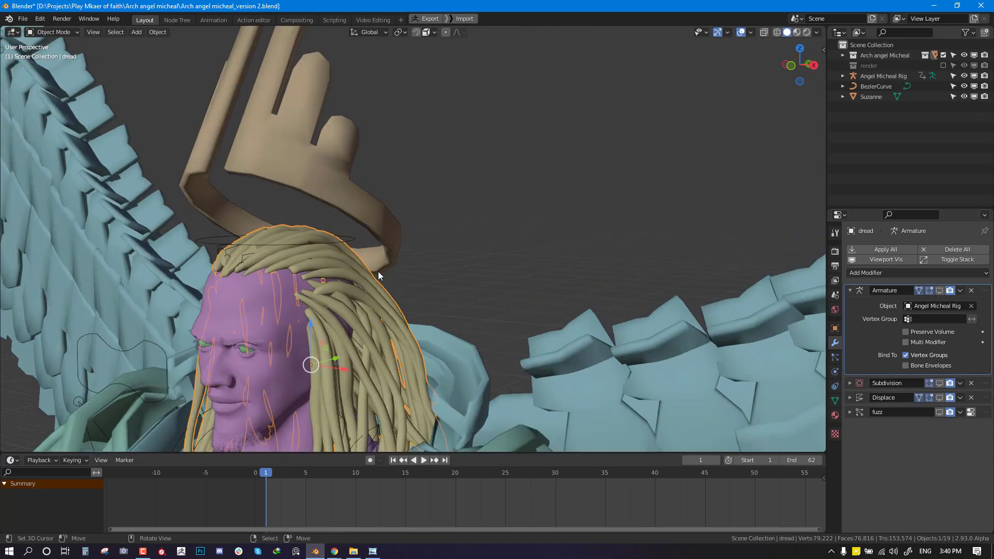
scroll(363, 316, down, 2)
middle_drag(334, 266, 403, 257)
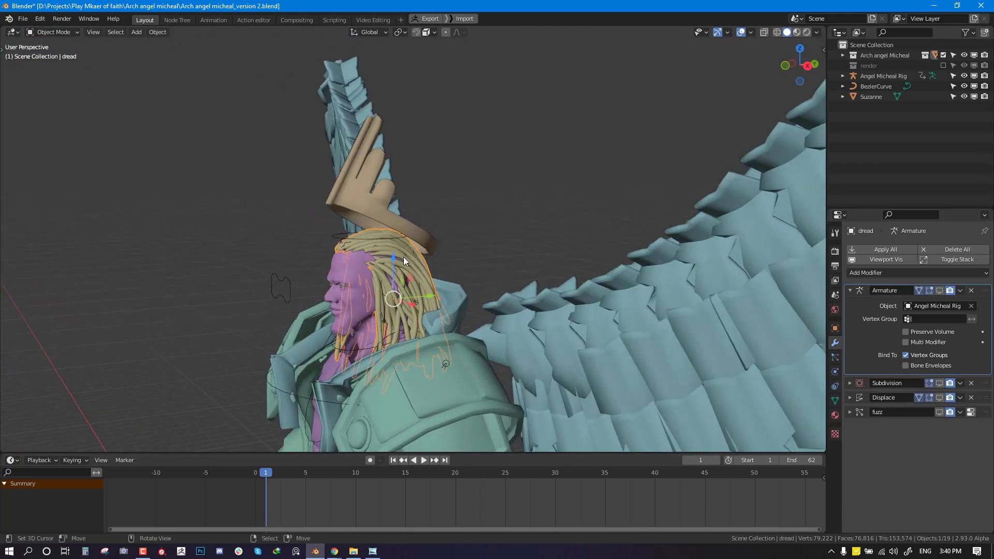
Step: Delete the old BezierCurve object beside the Suzanne monkey head
shift+middle_drag(443, 196, 408, 293)
shift+middle_drag(364, 208, 406, 268)
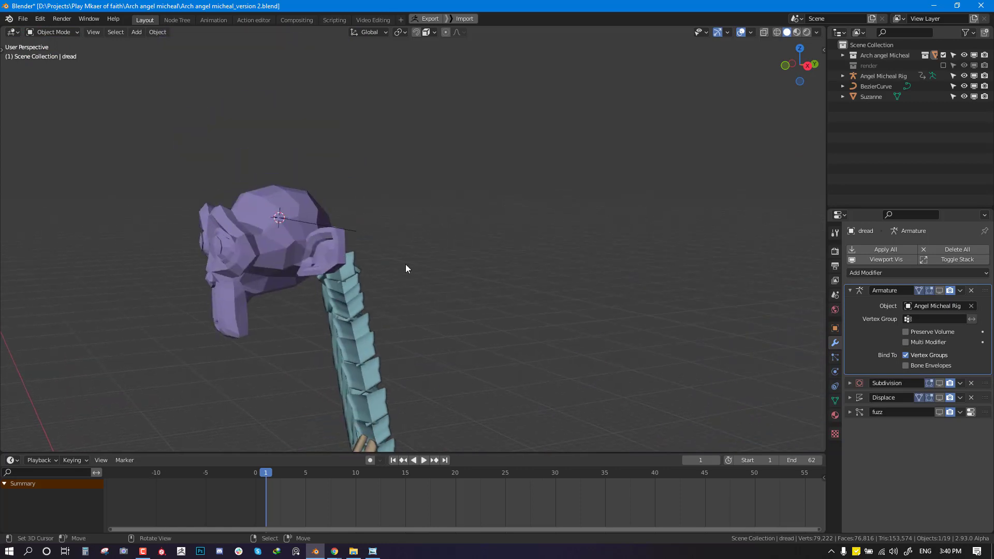
click(355, 228)
key(KP_1)
key(Tab)
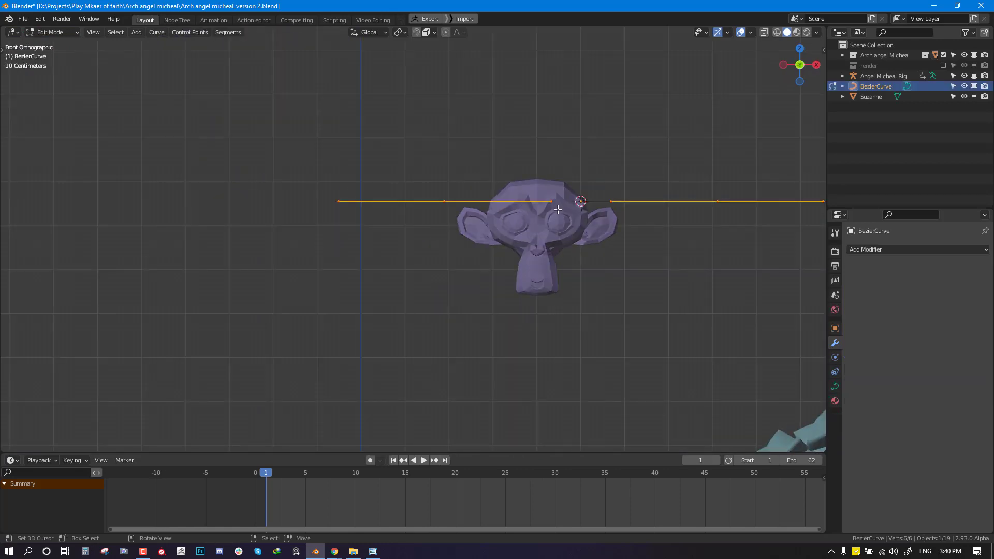
key(Tab)
key(Delete)
Step: Add a new Bezier curve at the 3D cursor beside Suzanne's head and enter Edit Mode on it
key(shift+a)
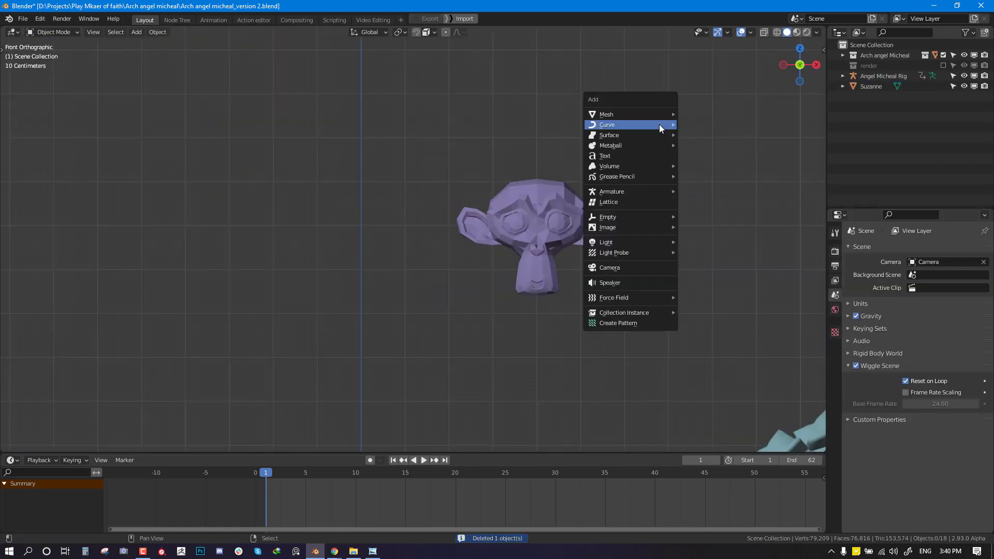
mouse_move(663, 124)
click(707, 127)
middle_drag(469, 220, 467, 235)
key(Tab)
key(KP_Decimal)
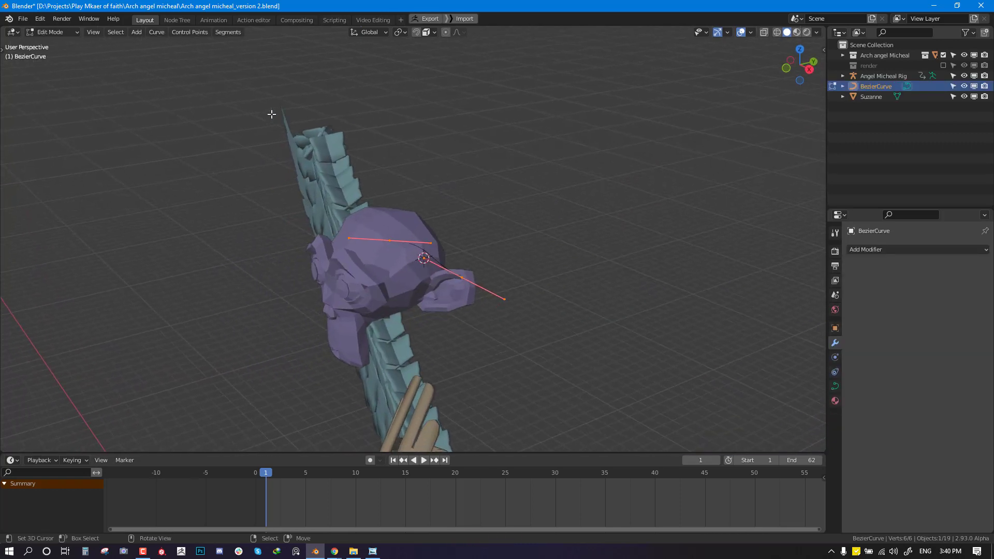
Step: Set the curve's spline type to Bezier and its handle type to Automatic
click(157, 32)
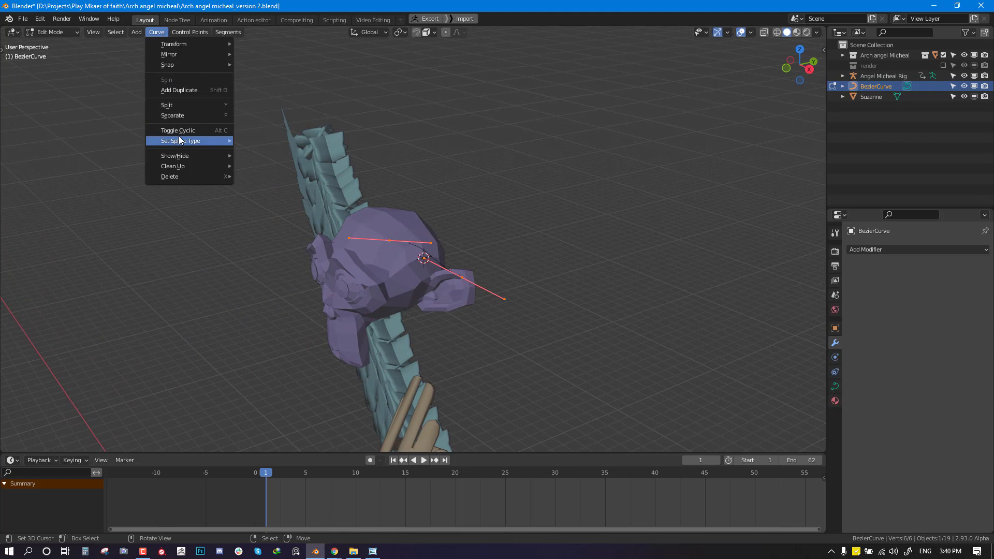
mouse_move(188, 144)
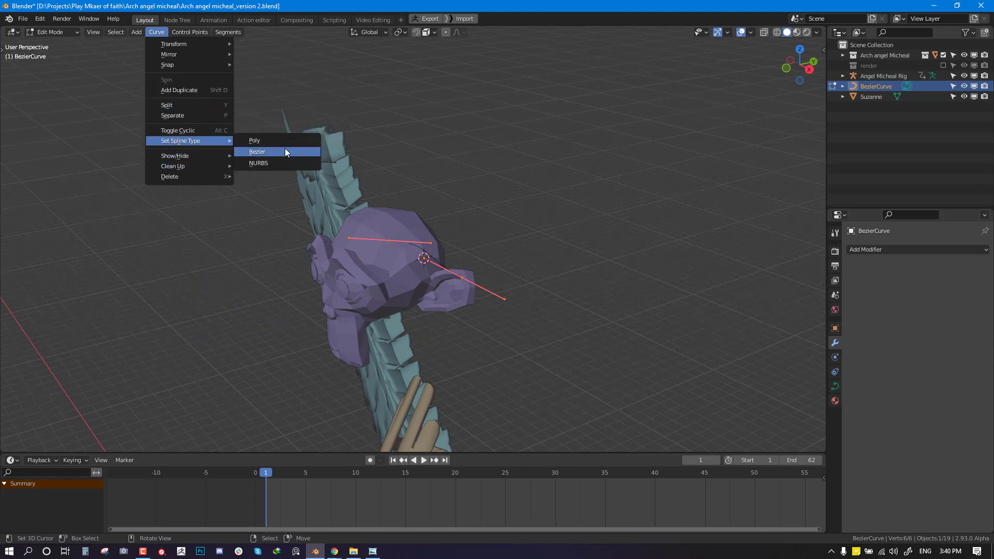
click(286, 154)
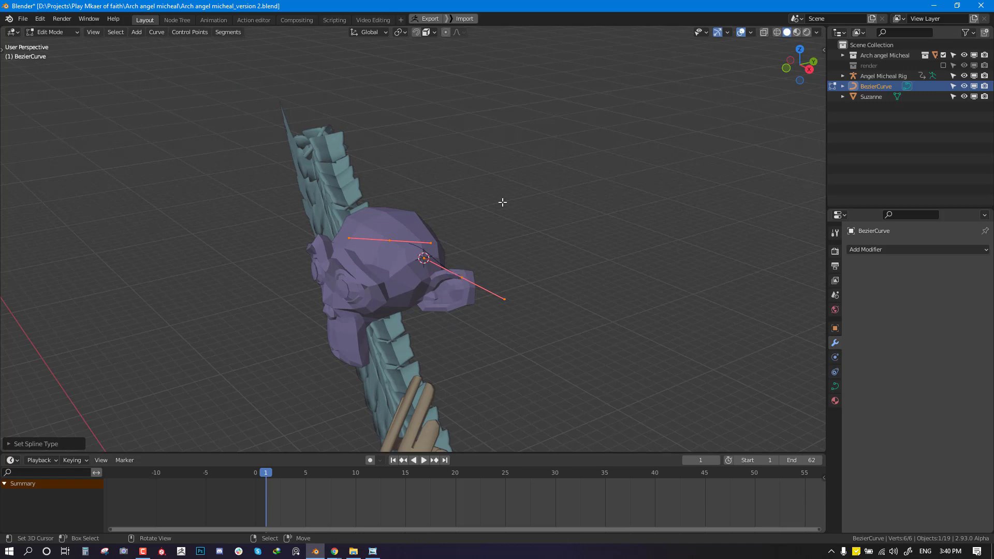
key(v)
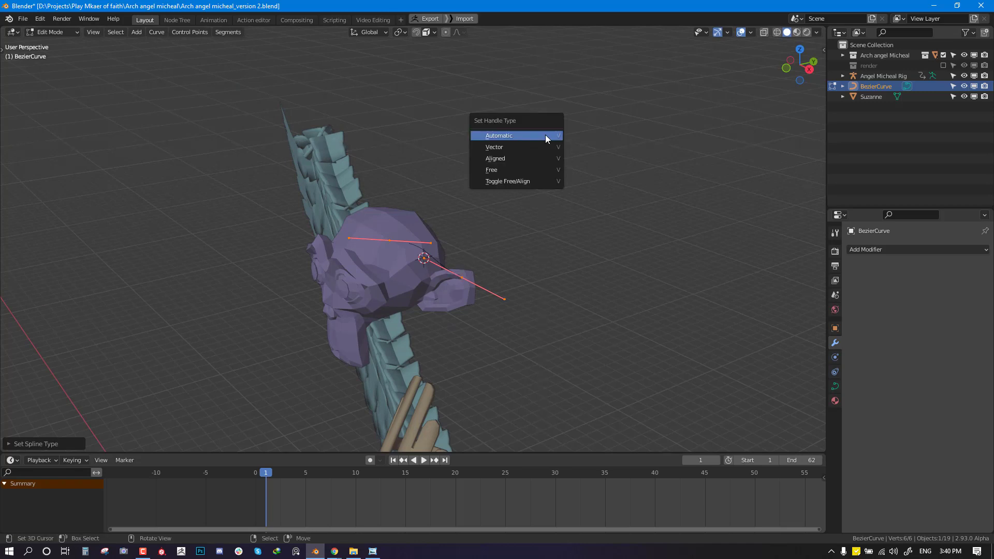
click(532, 139)
Step: Hide the curve handles in Edit Mode through the viewport overlay settings
middle_drag(497, 227, 548, 216)
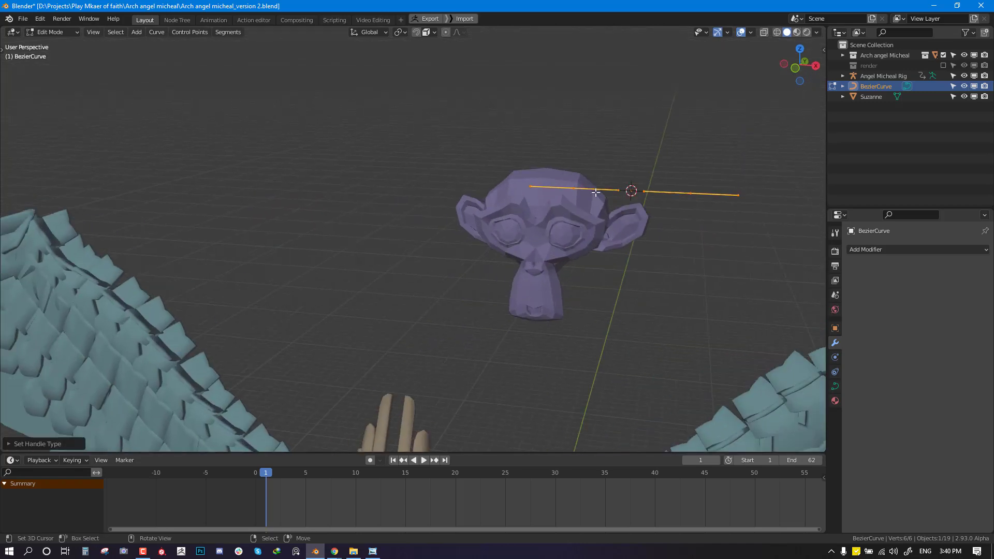
click(750, 32)
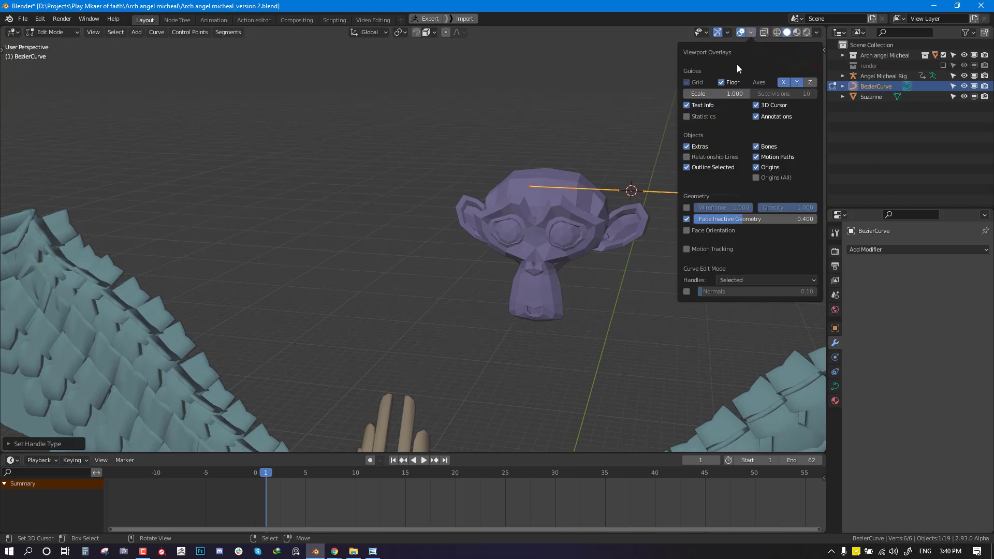
click(747, 279)
click(742, 293)
Step: Move the curve's outer control point closer to Suzanne's head and return to Object Mode
middle_drag(642, 231, 596, 217)
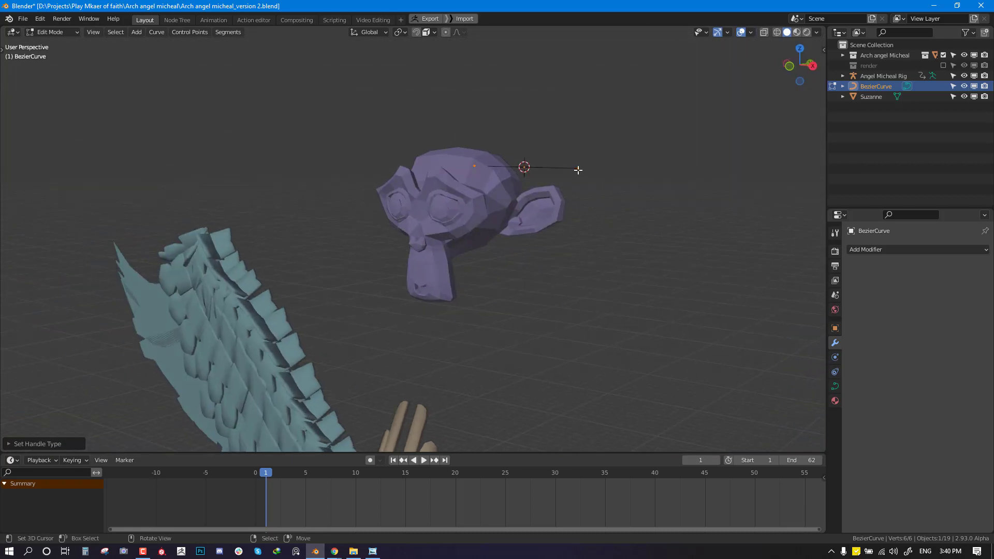
right_drag(578, 168, 548, 150)
key(KP_1)
shift+middle_drag(646, 182, 549, 207)
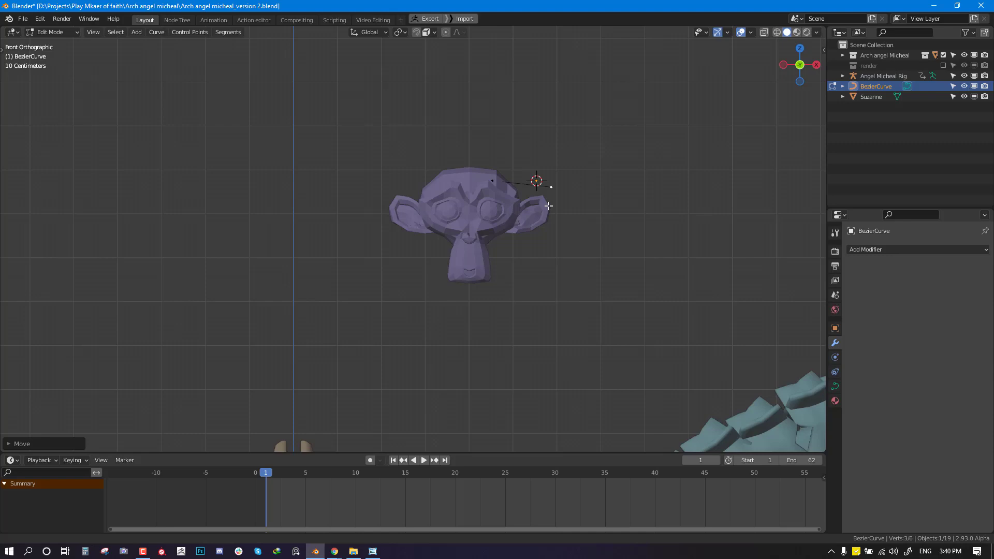
scroll(549, 207, up, 3)
middle_drag(640, 200, 548, 213)
key(Tab)
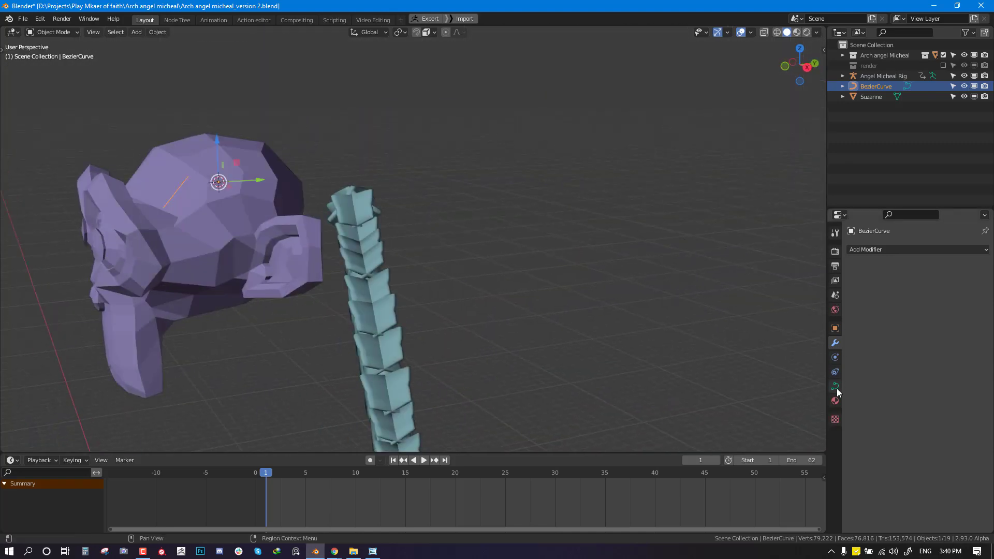
Step: Give the curve a round bevel with a depth of 0.063 m
click(835, 387)
click(887, 426)
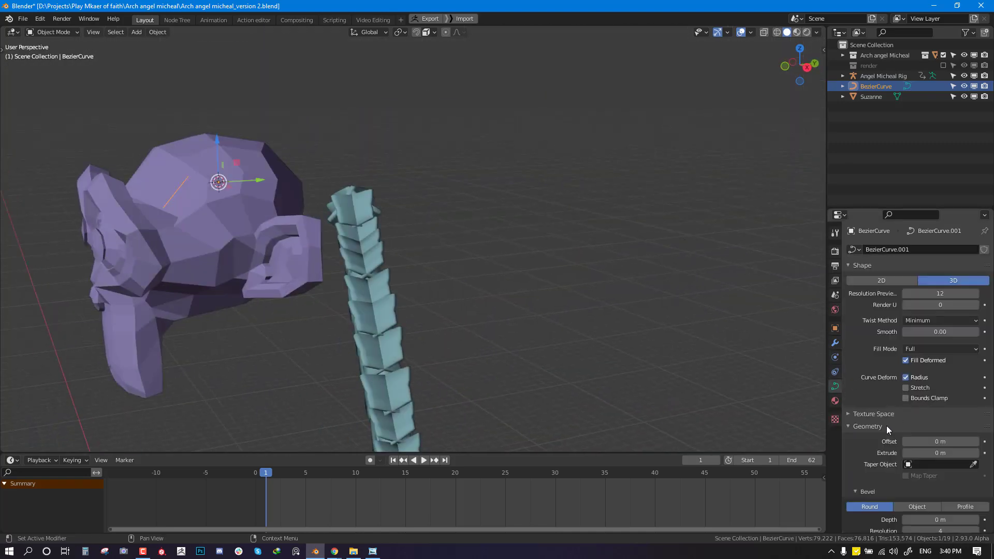
scroll(893, 429, down, 1)
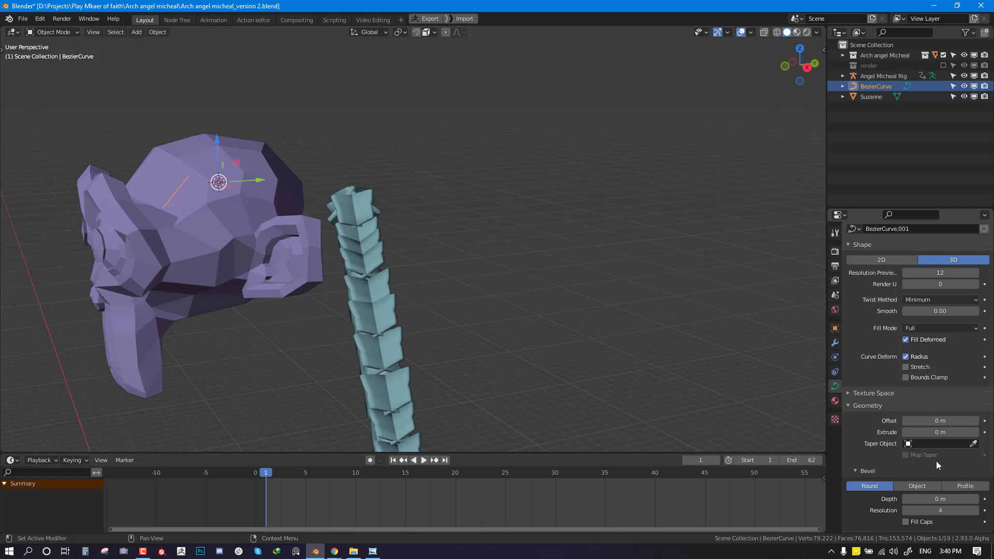
scroll(938, 484, down, 2)
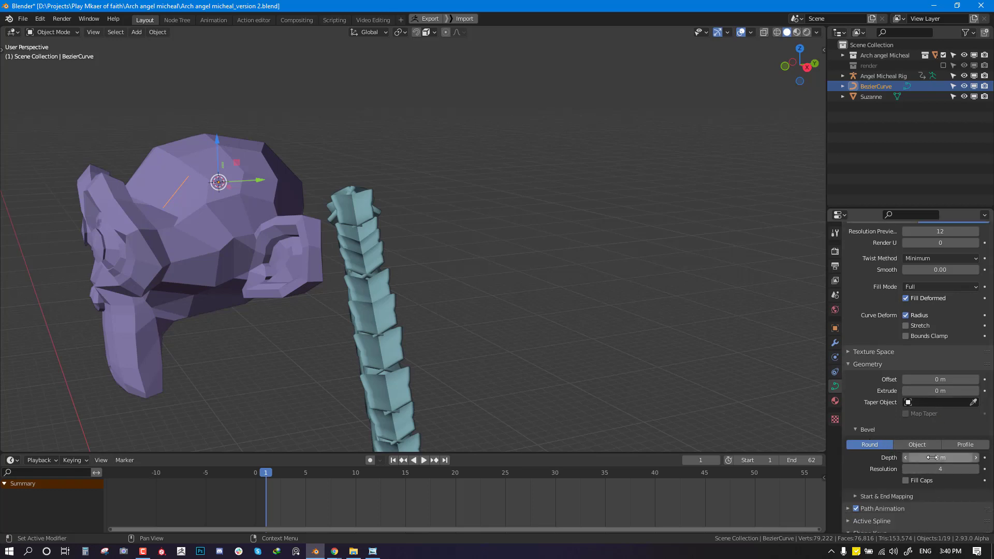
drag(936, 460, 959, 460)
Step: In Edit Mode, move the curve's inner end point to the top centre of Suzanne's head, aligned in front view
mouse_move(508, 218)
middle_down()
mouse_move(358, 209)
mouse_move(588, 254)
mouse_move(525, 222)
middle_up()
key(Tab)
key(g)
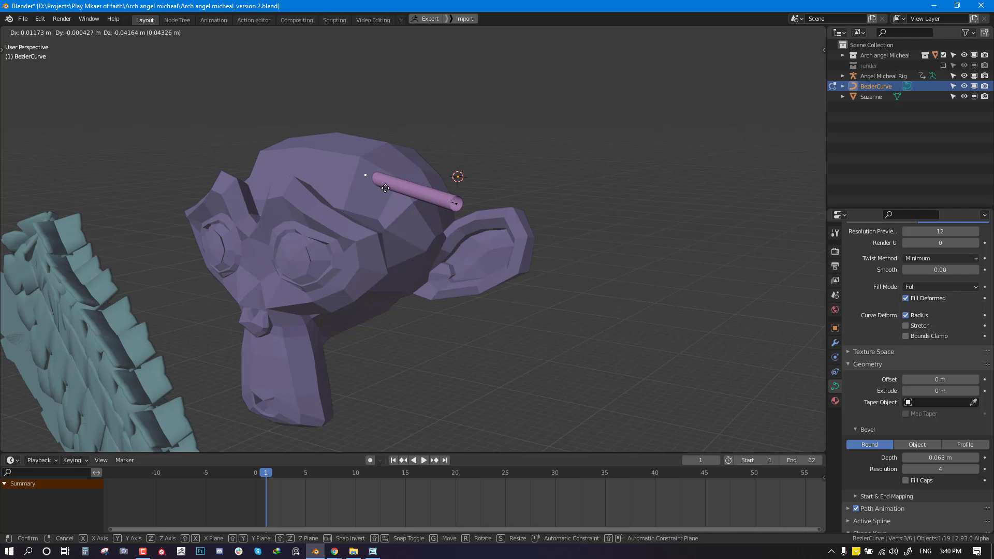
click(397, 195)
middle_drag(499, 225, 573, 210)
key(g)
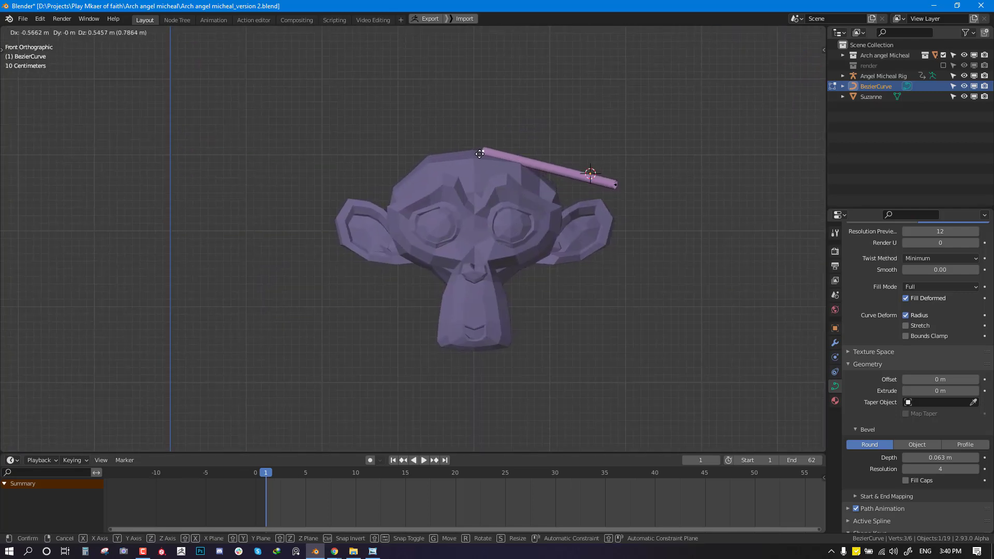
click(482, 157)
key(g)
click(477, 159)
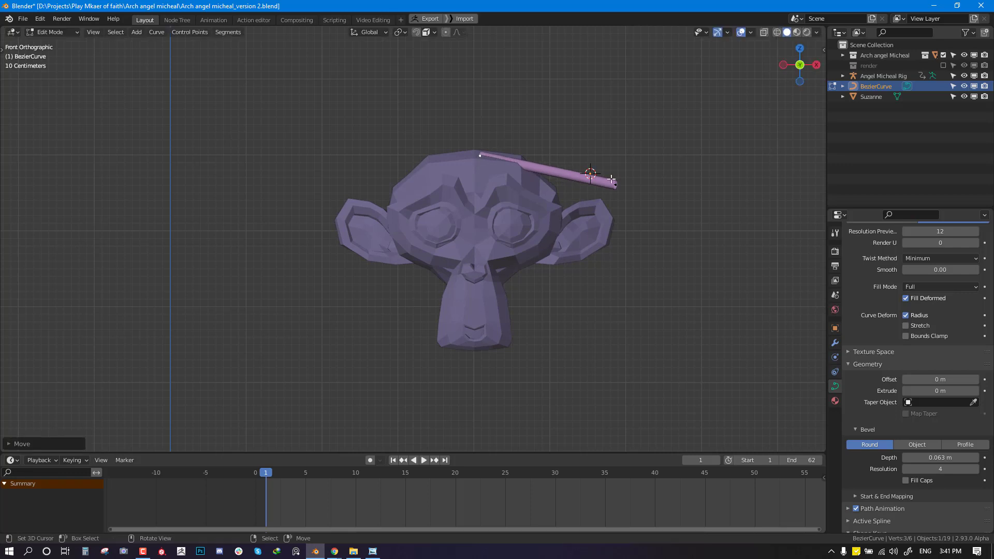
Step: Raise the curve's other end point above the head and extrude three more points arching down past the ear
right_click(613, 183)
key(g)
click(532, 141)
key(e)
click(572, 169)
key(e)
click(579, 256)
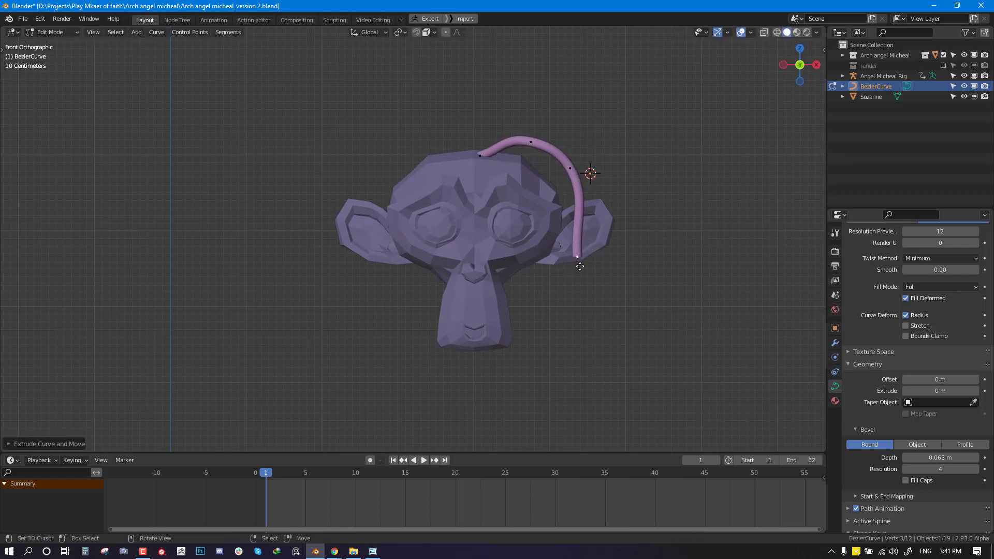
key(e)
click(547, 382)
middle_drag(614, 298, 507, 267)
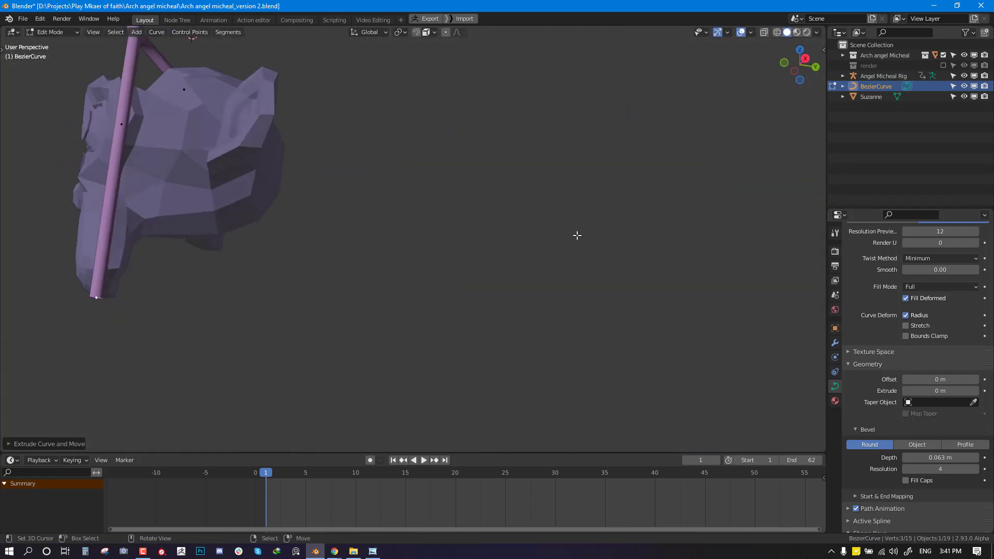
Step: Delete all of the curve's control points while staying in Edit Mode
key(a)
middle_drag(553, 231, 595, 257)
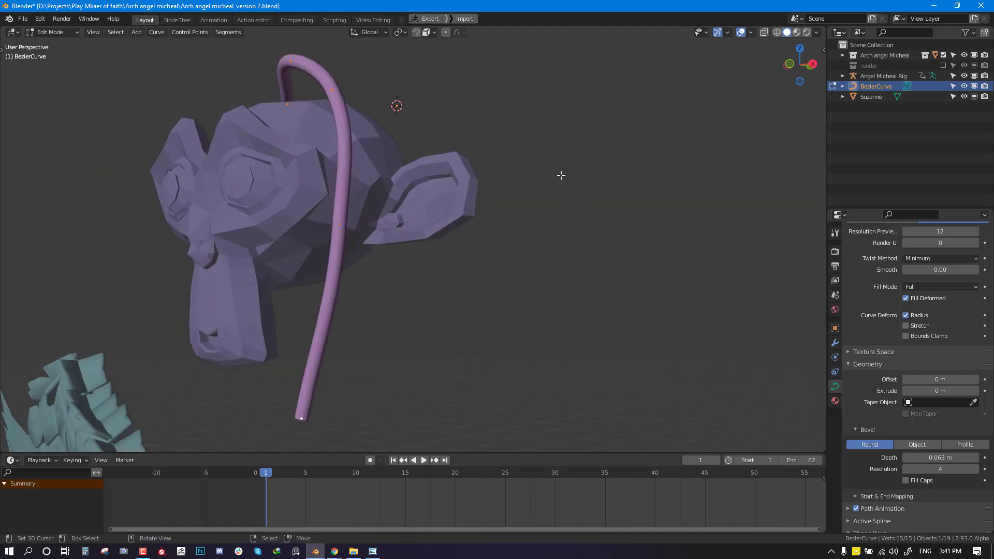
key(x)
click(560, 175)
Step: Start a new strand with a point on the side of Suzanne's head and extrude two points hanging downward
ctrl+click(342, 182)
key(e)
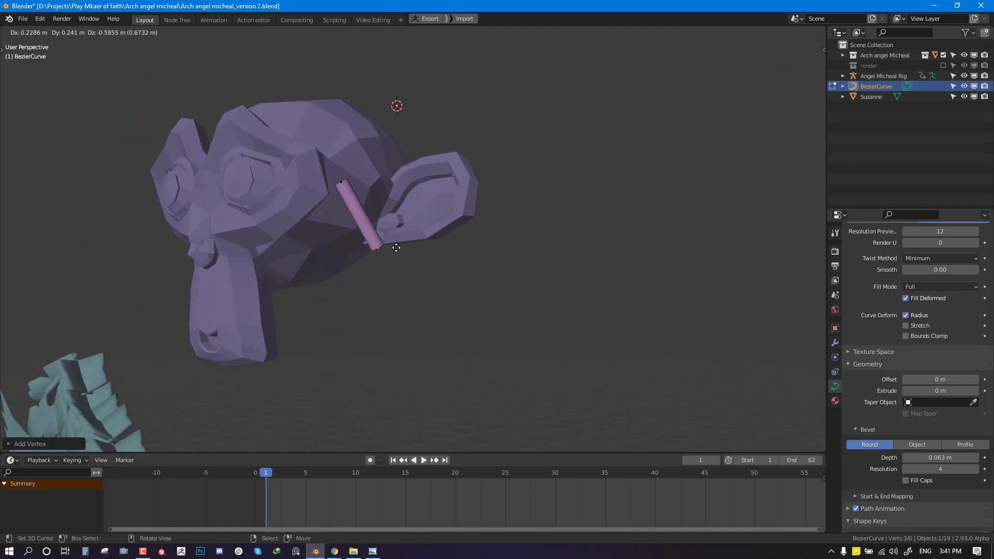
click(397, 247)
middle_drag(396, 248, 564, 297)
key(e)
click(575, 363)
scroll(522, 329, up, 1)
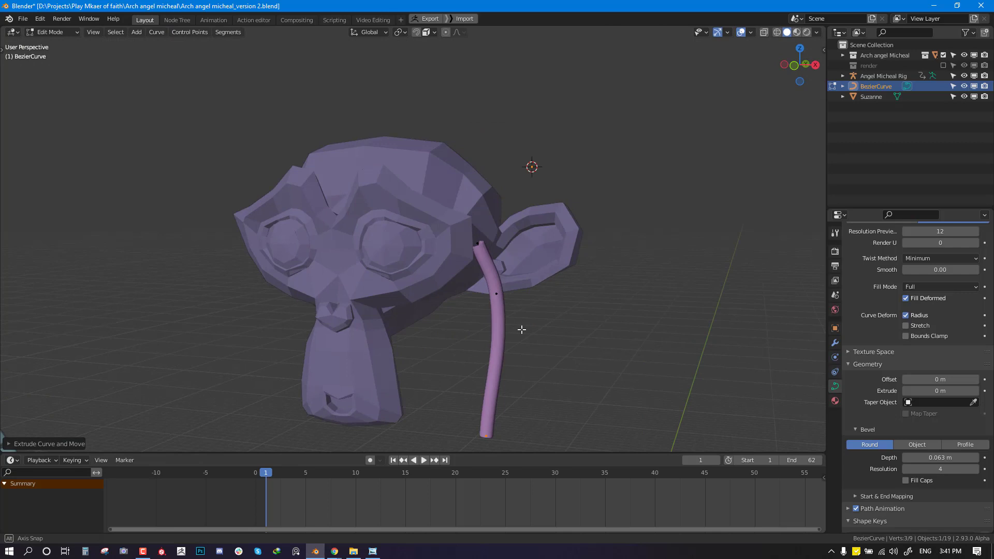
Step: Reposition the middle and lower control points of the strand to adjust how it hangs beside the head
middle_drag(522, 330, 495, 312)
shift+middle_drag(376, 327, 442, 246)
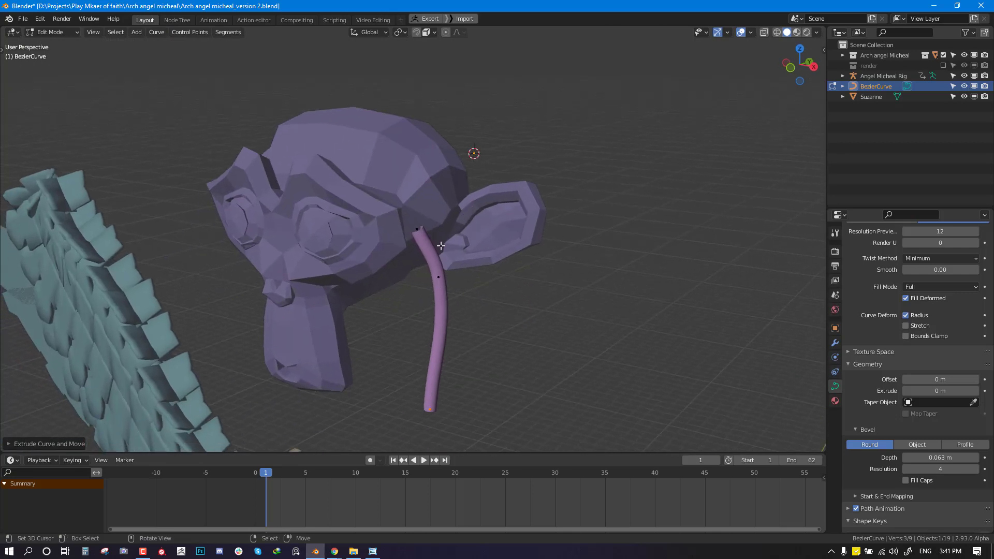
right_click(409, 226)
right_drag(436, 284, 425, 279)
right_drag(430, 413, 405, 418)
middle_drag(466, 265, 410, 256)
Step: Add a second strand starting beside the first one near Suzanne's ear and extrude three points hanging downward
key(alt+a)
click(309, 210)
key(shift+a)
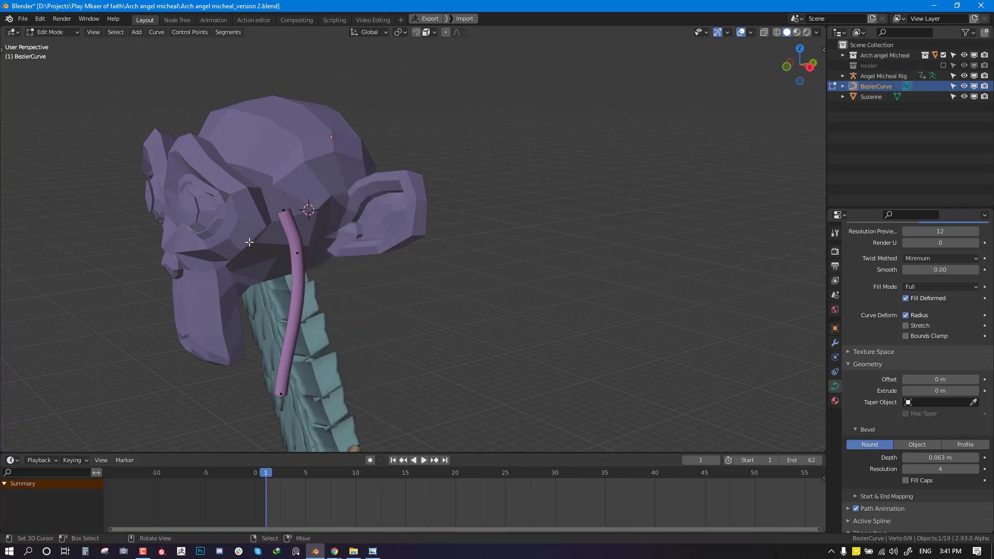
key(shift+d)
click(303, 211)
key(e)
click(344, 263)
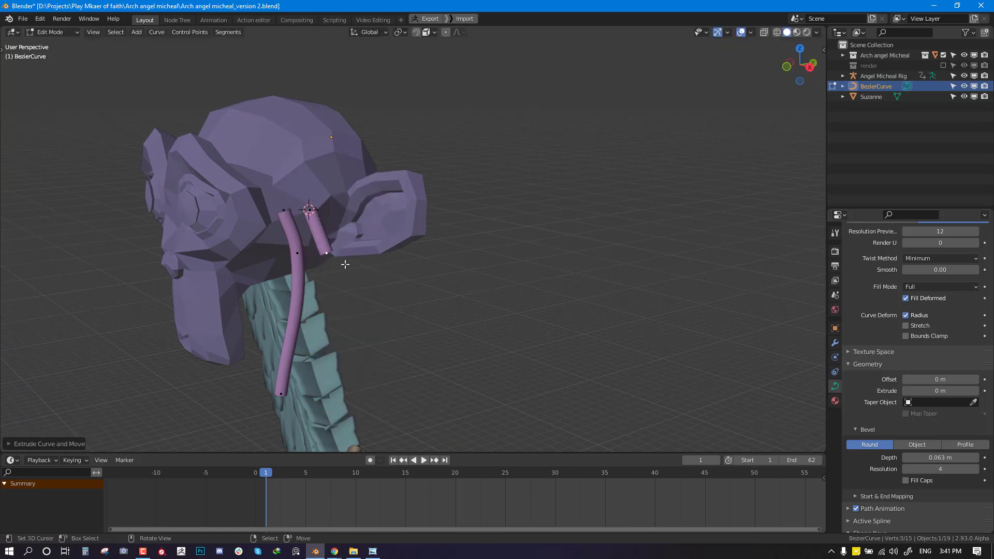
key(e)
middle_drag(340, 346, 373, 211)
key(e)
click(362, 330)
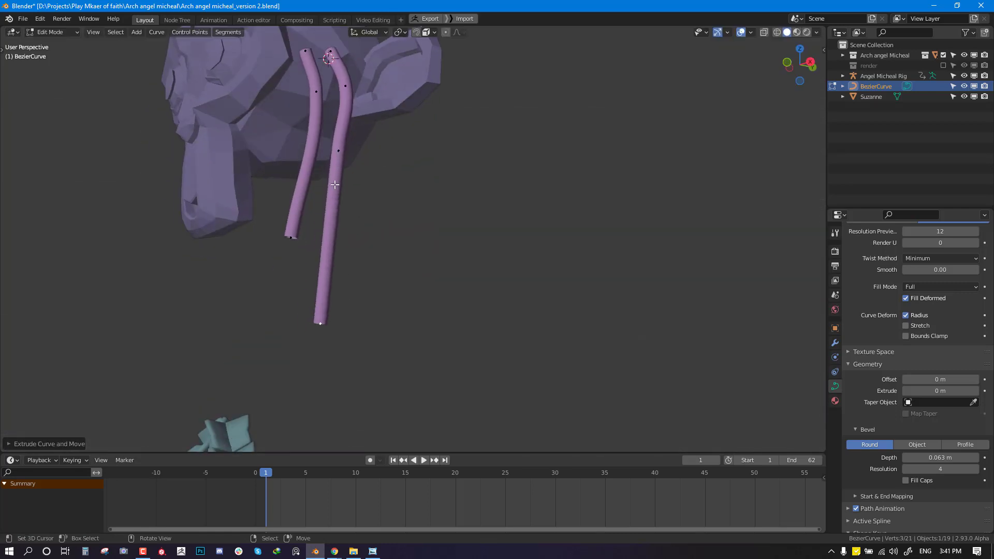
Step: Reposition the second strand's middle and lower control points so it hangs alongside the first strand
mouse_move(339, 154)
right_down()
mouse_move(348, 167)
mouse_move(347, 155)
right_up()
middle_drag(347, 155, 193, 213)
right_drag(157, 227, 183, 226)
middle_drag(184, 226, 144, 289)
right_drag(144, 289, 189, 282)
right_drag(141, 405, 181, 367)
Step: Shift the second strand's two middle control points closer to the first strand, then return to Object Mode in front view
alt+middle_drag(181, 366, 465, 235)
middle_drag(560, 222, 520, 228)
right_drag(531, 199, 516, 203)
right_drag(525, 277, 512, 277)
right_drag(515, 203, 502, 204)
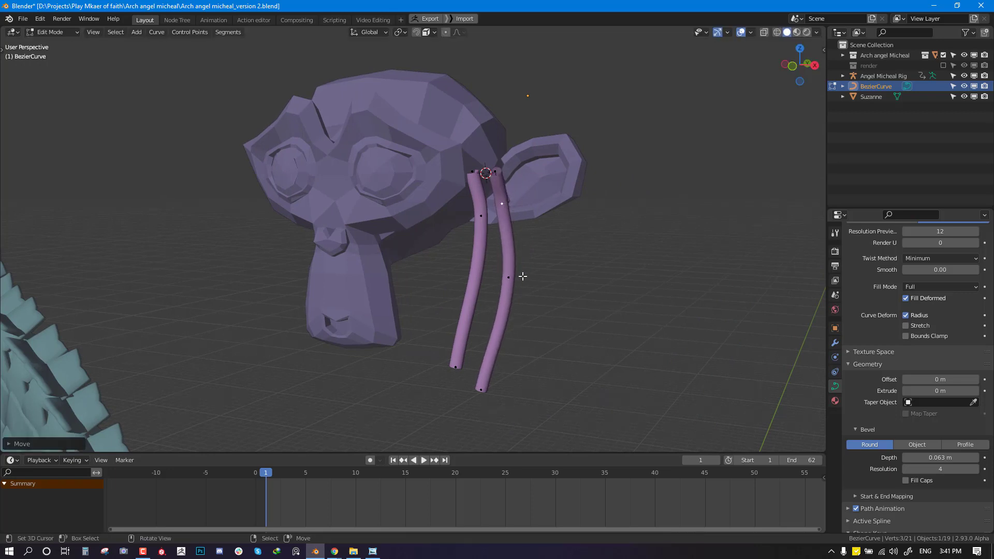
right_drag(514, 275, 505, 274)
key(Tab)
key(KP_1)
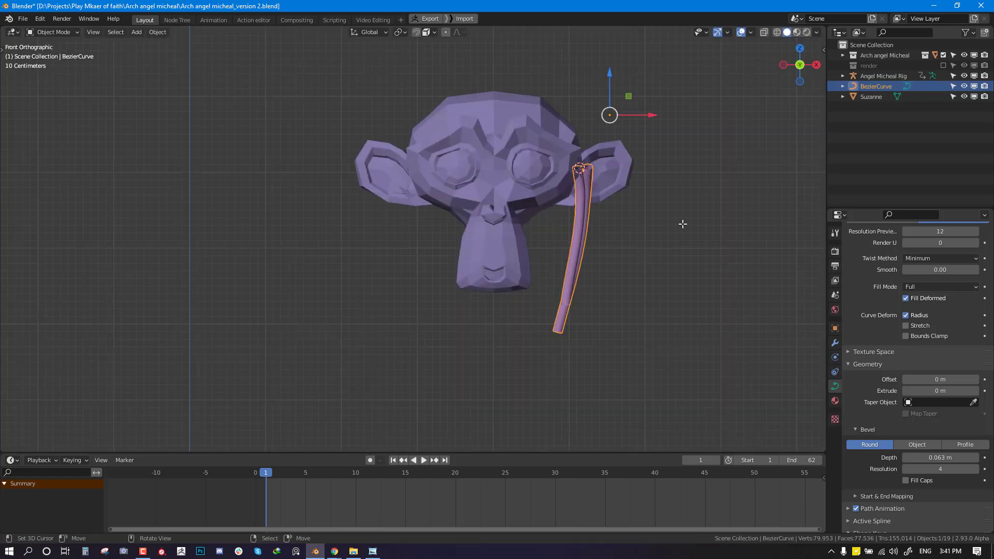
Step: Show the wireframe overlay and examine the mesh density of the two strands on Suzanne
scroll(611, 224, down, 5)
shift+middle_drag(523, 226, 552, 96)
middle_drag(502, 136, 445, 156)
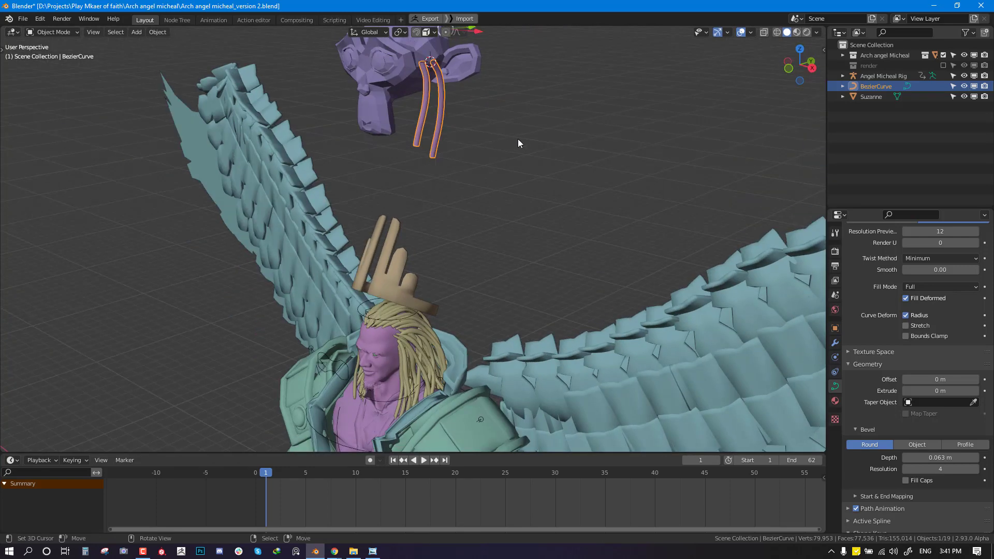
shift+middle_drag(517, 139, 534, 337)
scroll(523, 243, up, 2)
key(alt+w)
scroll(468, 222, up, 3)
key(alt+a)
middle_drag(515, 284, 492, 176)
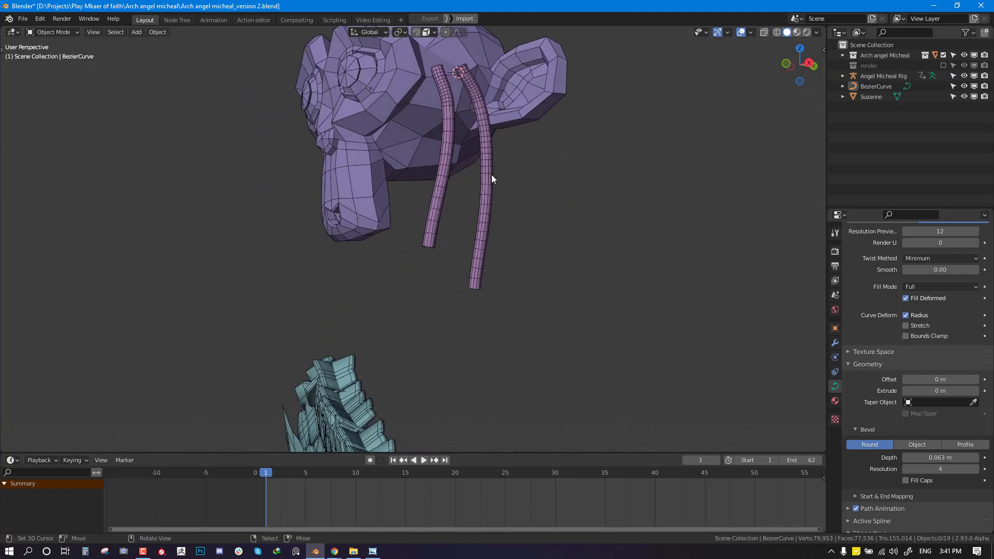
middle_drag(485, 214, 527, 222)
scroll(527, 222, down, 2)
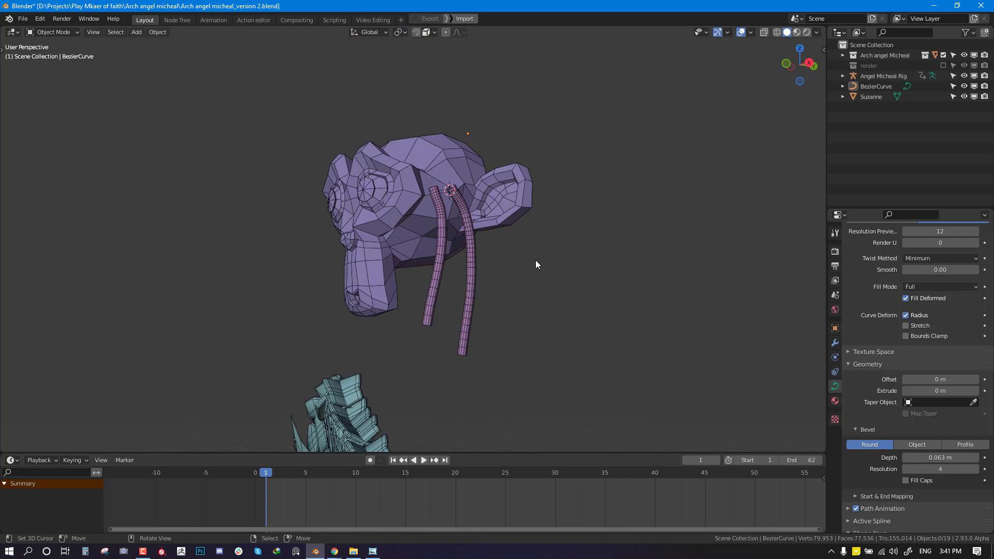
Step: Select the angel character's dreads and compare their wireframe density with the strands on Suzanne
shift+middle_drag(494, 352, 510, 144)
shift+middle_drag(381, 399, 472, 139)
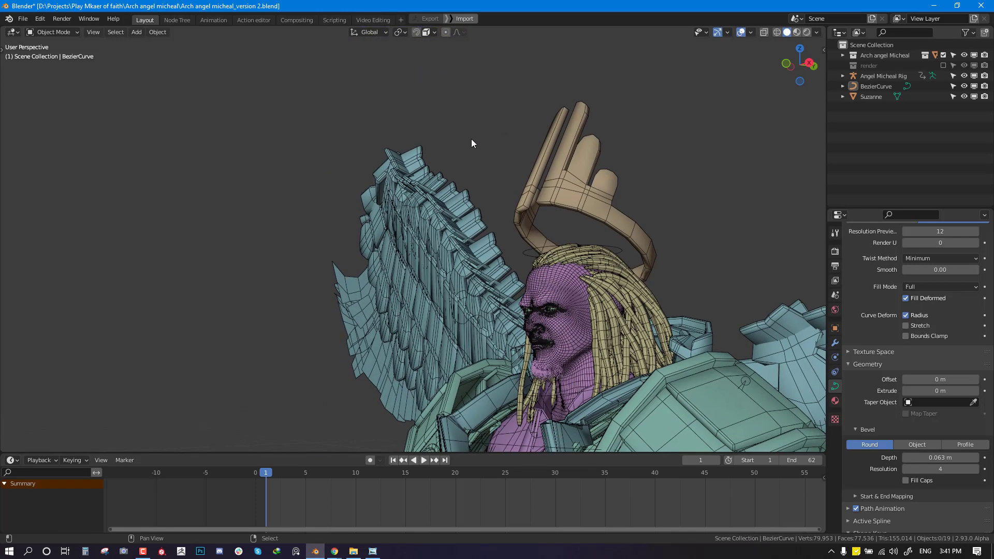
click(627, 287)
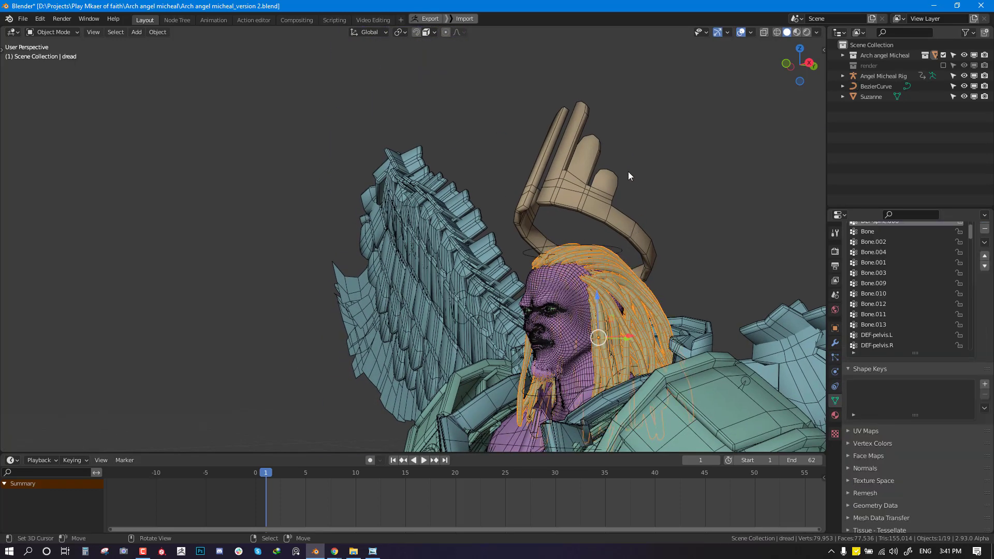
shift+middle_drag(631, 173, 518, 318)
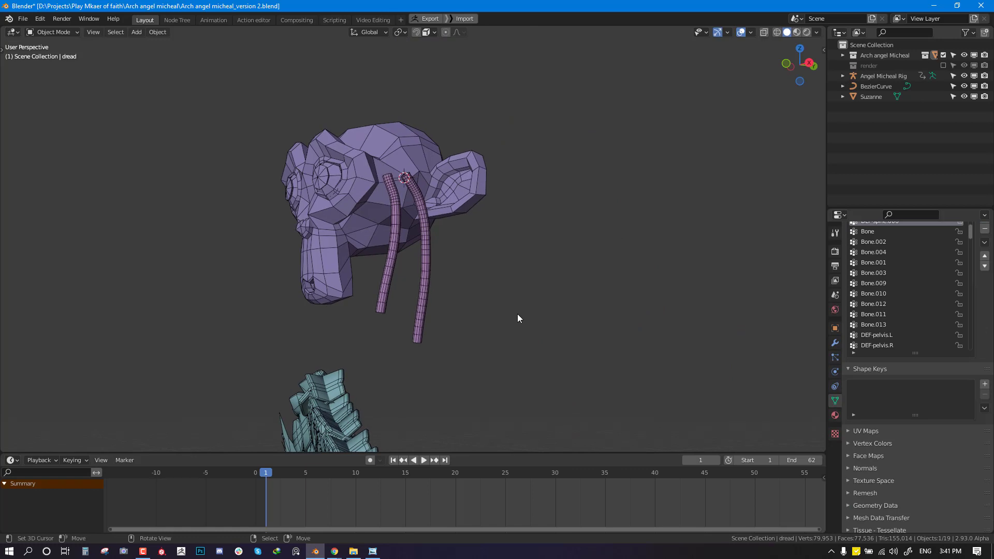
Step: Set the strand curve's preview resolution to 2
click(427, 267)
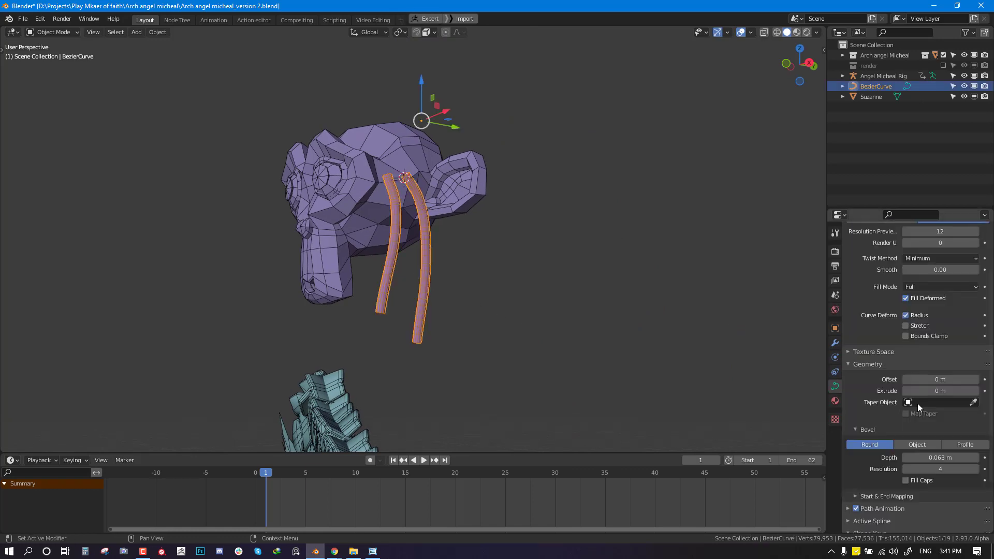
scroll(918, 403, up, 5)
drag(941, 289, 901, 290)
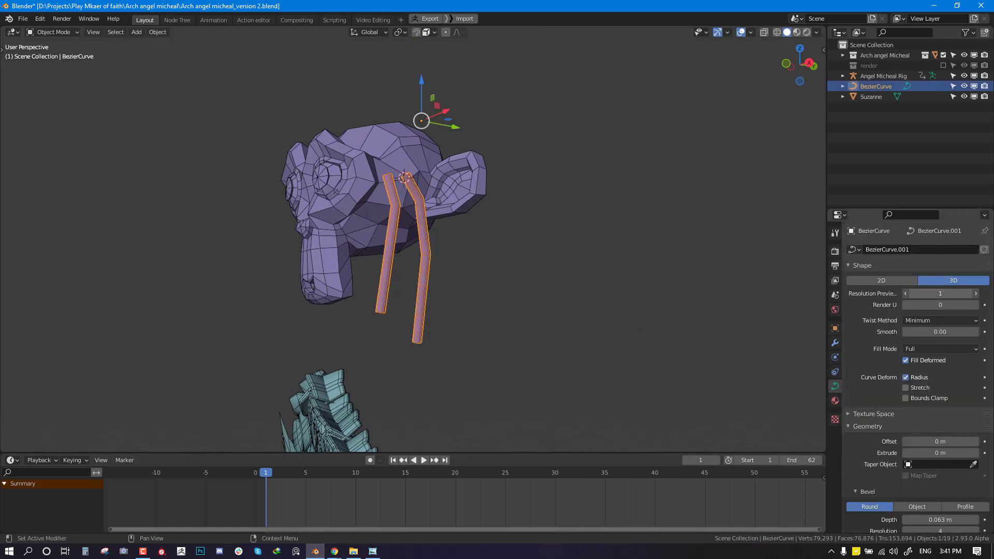
scroll(452, 217, up, 3)
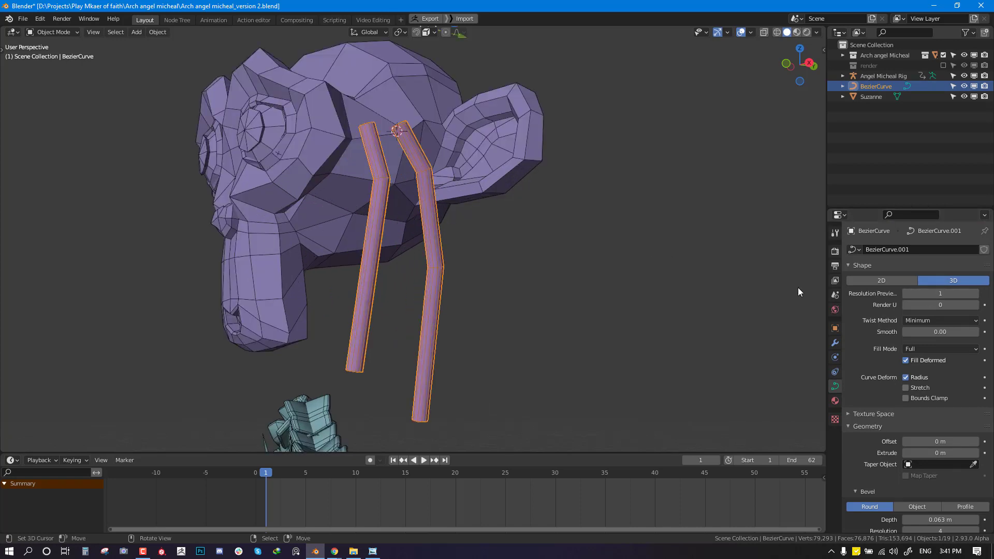
click(976, 295)
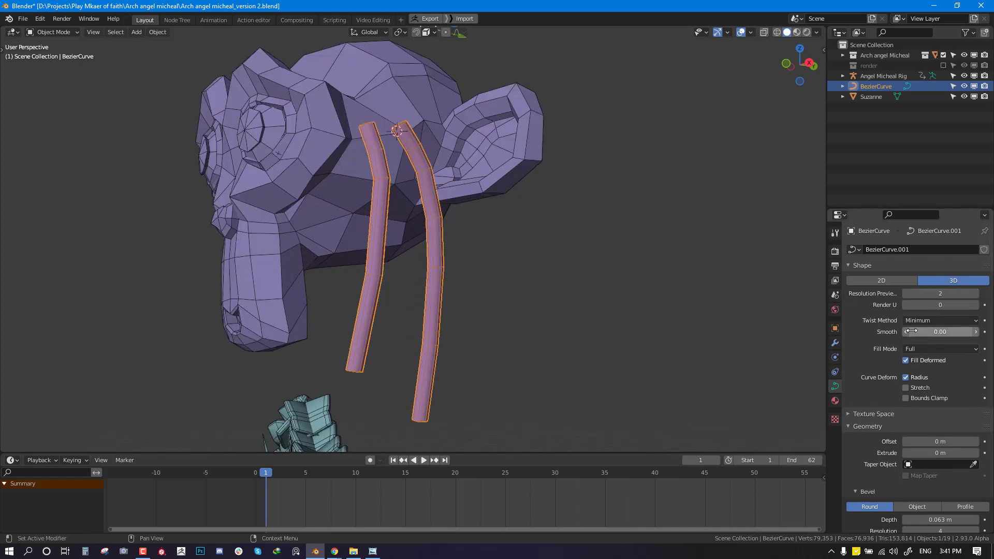
Step: Set the strand curve's bevel resolution to 1 and deselect it to check the wireframe
scroll(938, 415, down, 1)
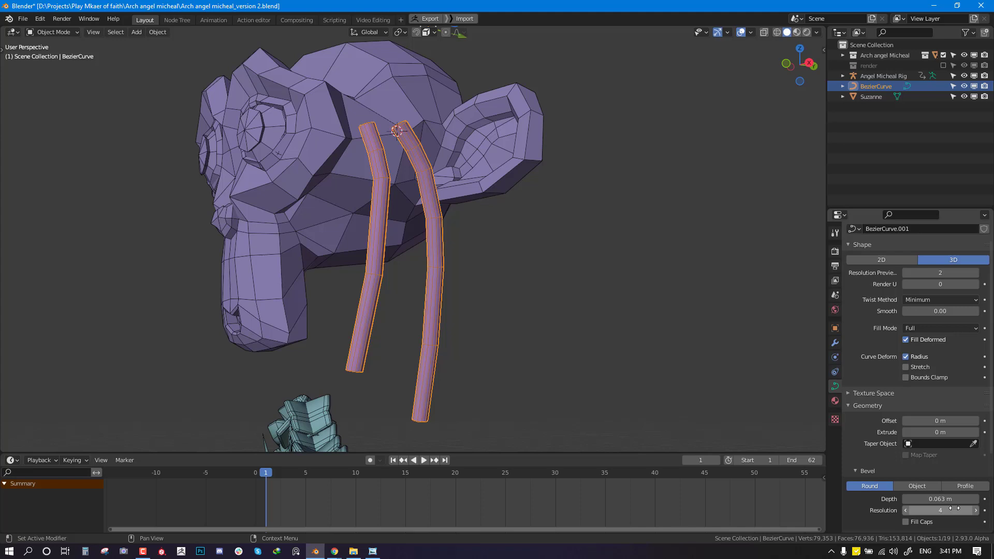
drag(955, 509, 932, 508)
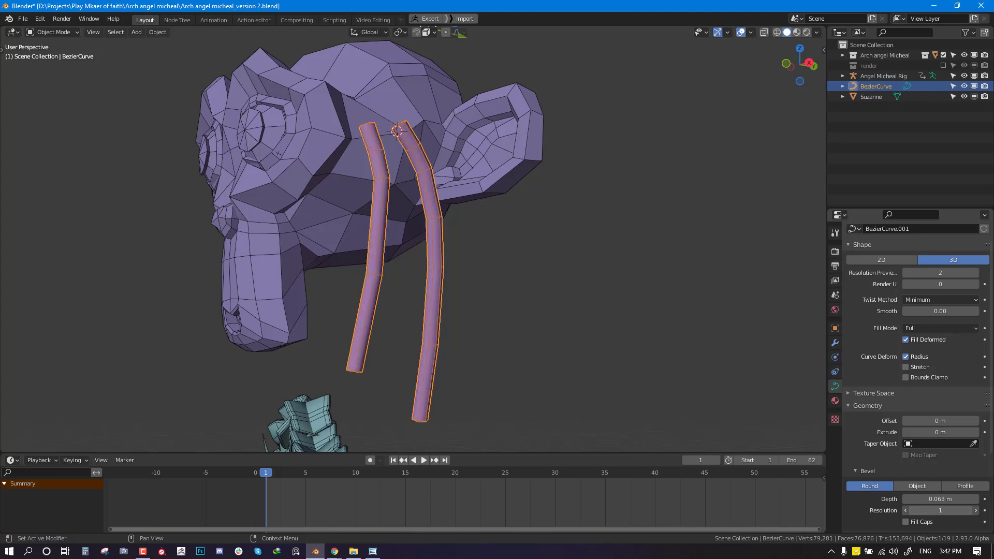
click(595, 280)
mouse_move(541, 279)
middle_down()
mouse_move(559, 269)
mouse_move(552, 284)
middle_up()
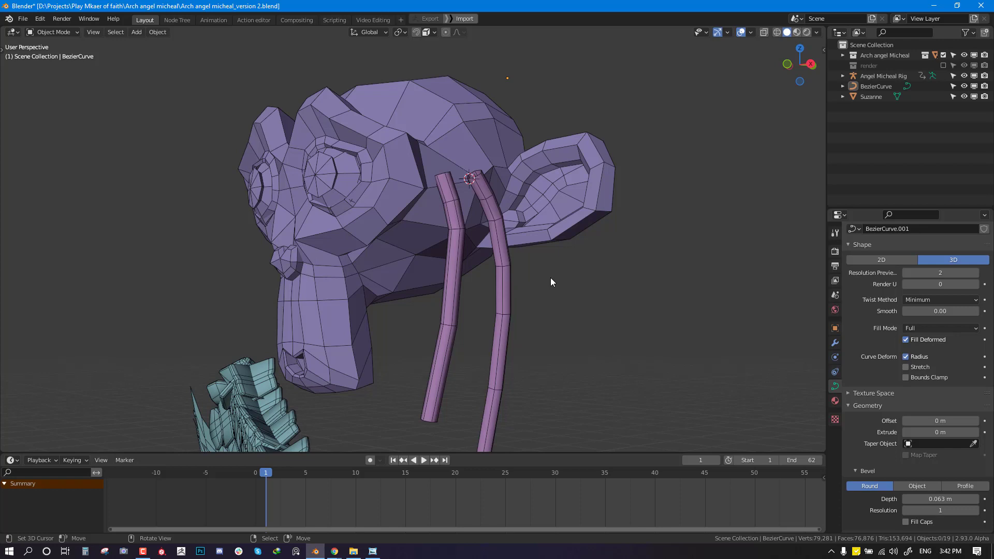
Step: Convert the strand curve on Suzanne to a mesh
click(506, 287)
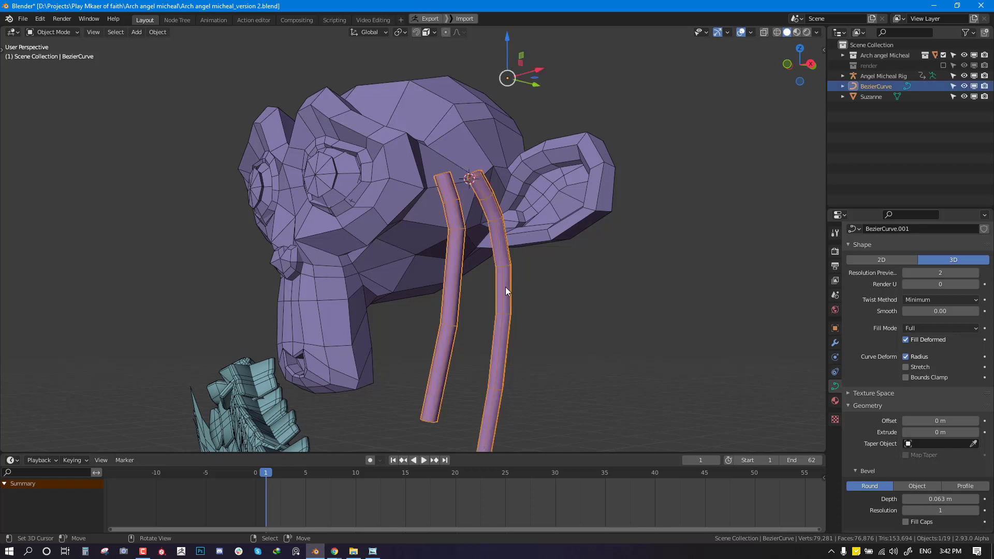
click(155, 31)
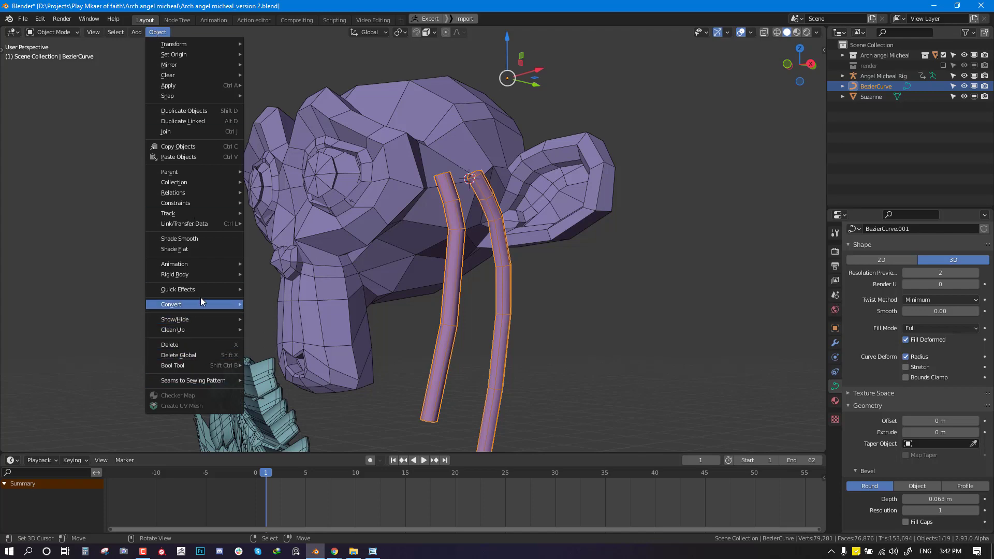
mouse_move(200, 304)
click(288, 314)
middle_drag(571, 227, 501, 213)
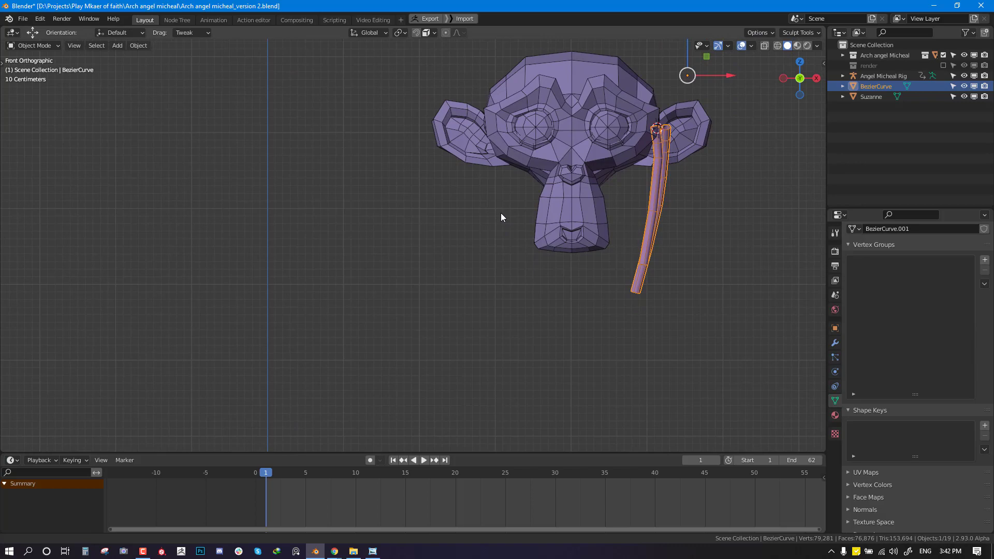
Step: Hide the wireframe overlay and select the dreads on the angel character's head
scroll(501, 213, down, 1)
middle_drag(495, 295, 409, 277)
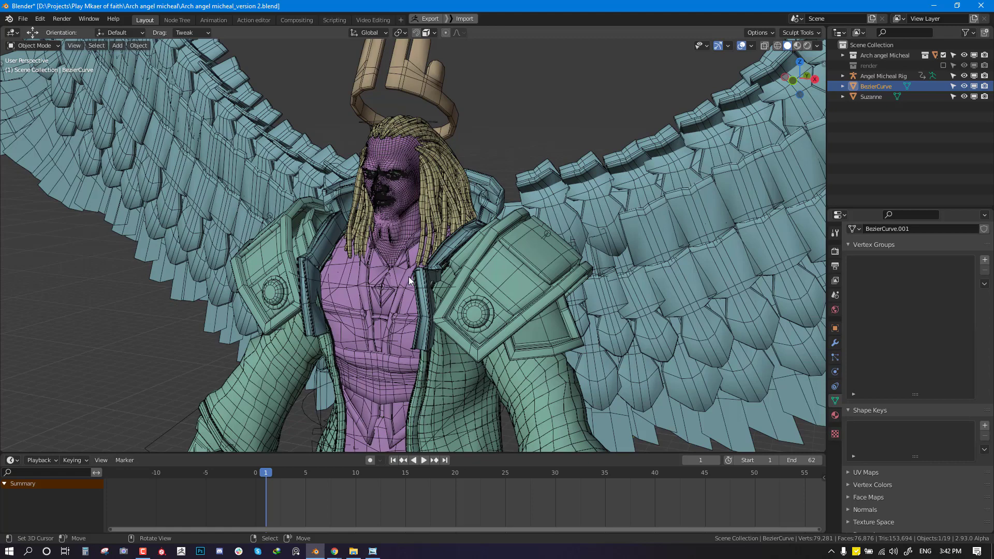
middle_drag(408, 277, 476, 252)
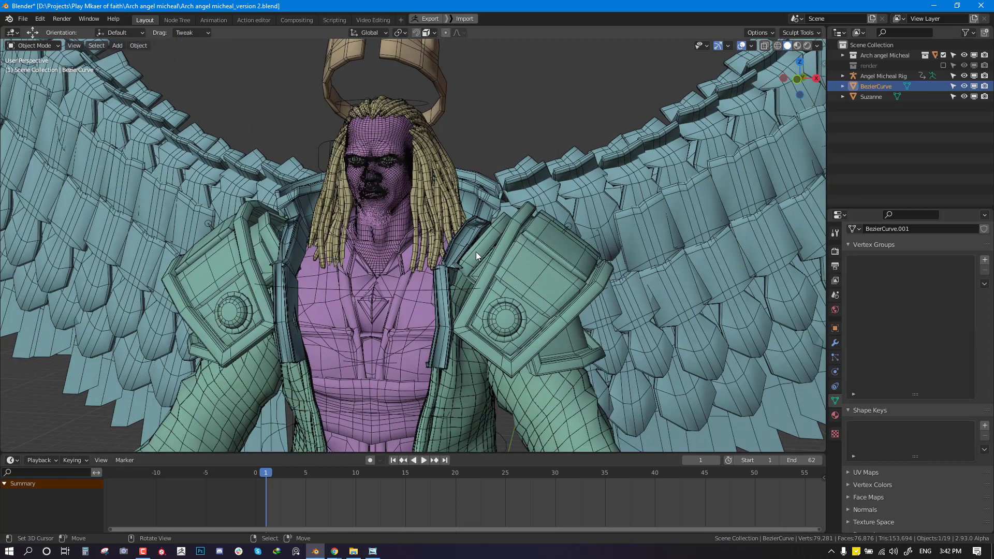
shift+middle_drag(430, 195, 443, 258)
key(alt+w)
right_click(440, 228)
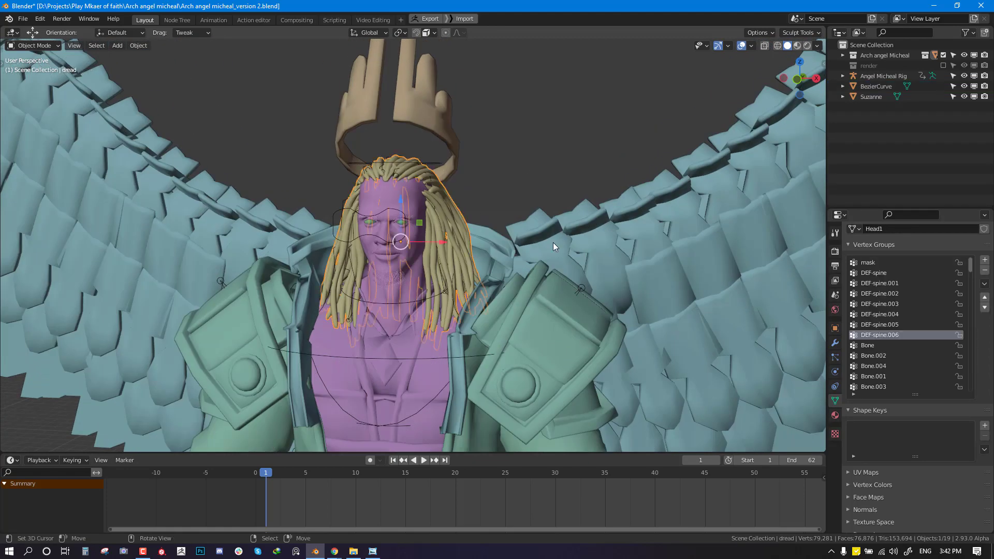
Step: Collapse the dreads' Armature modifier settings and enable the Subdivision modifier in the viewport
click(835, 343)
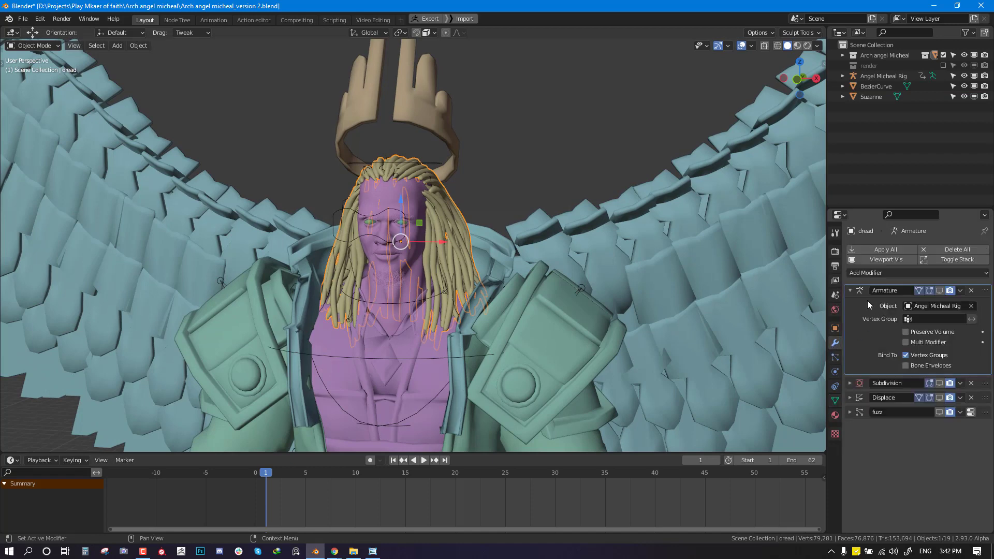
click(850, 291)
click(939, 305)
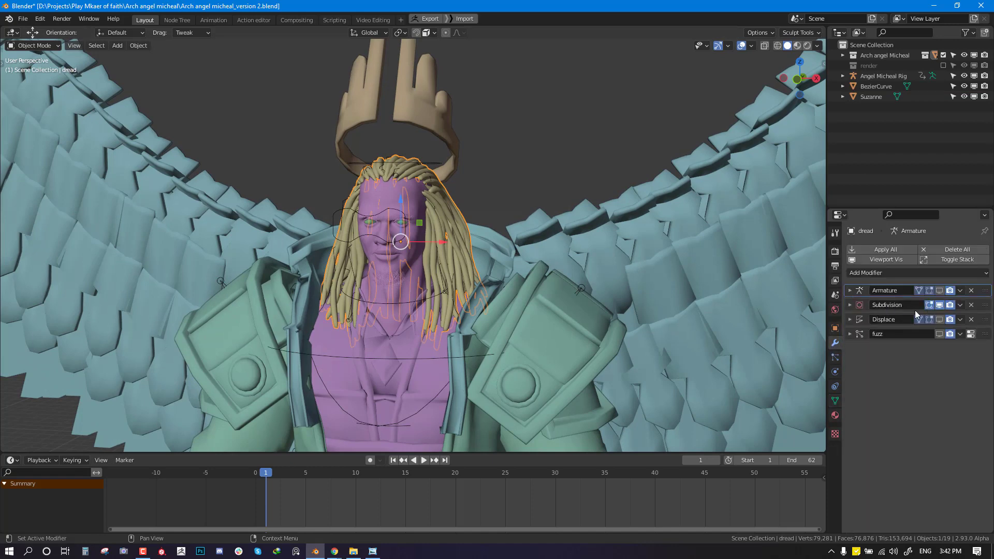
middle_drag(648, 308, 496, 306)
scroll(496, 306, up, 2)
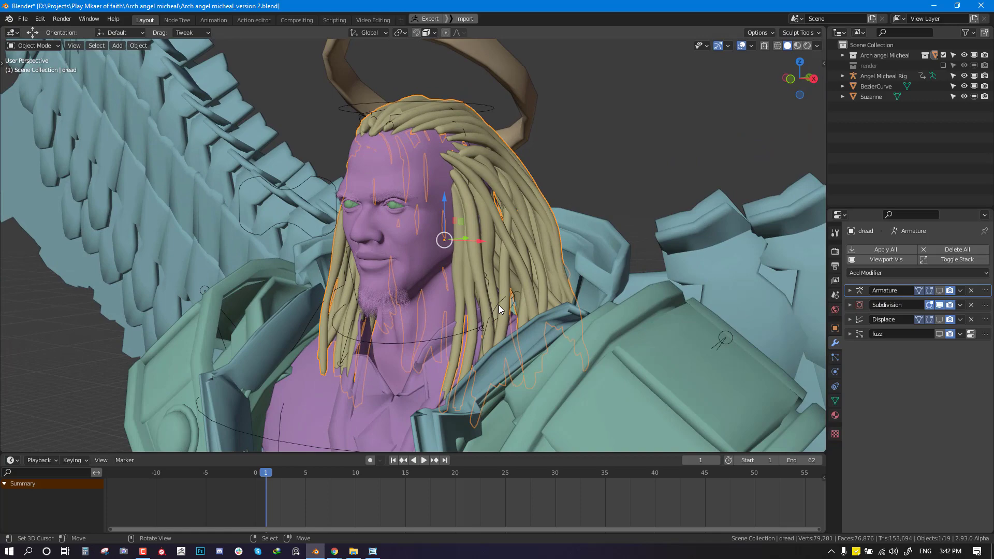
Step: Enable the dreads' Displace modifier in the viewport and inspect the lumpy strands around the head
click(939, 319)
middle_drag(538, 294, 363, 294)
key(alt+a)
scroll(560, 250, up, 2)
middle_drag(516, 241, 619, 240)
middle_drag(524, 262, 537, 303)
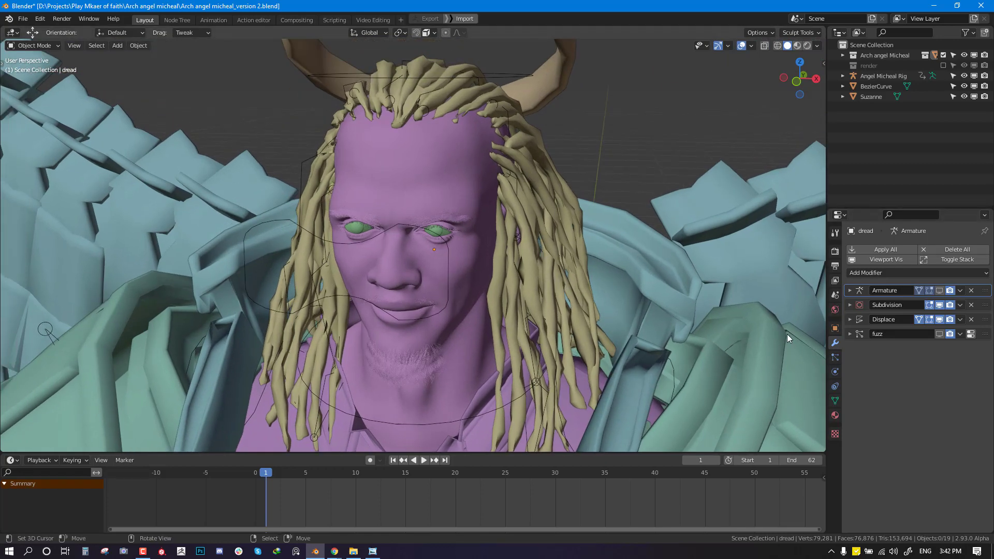
Step: Set the dreads' Displace modifier to a strength of 0.260 and a midlevel of 0.533
click(848, 319)
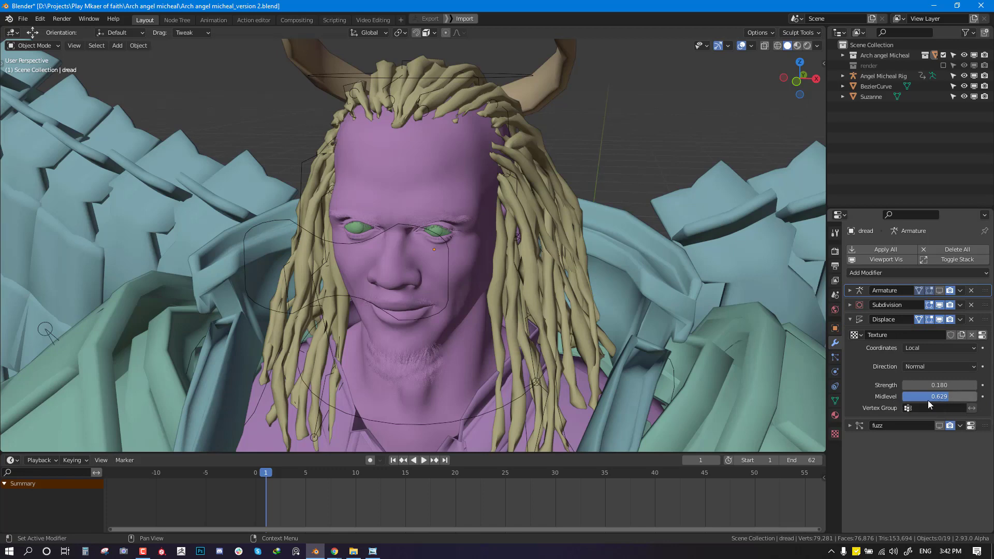
middle_drag(648, 308, 633, 303)
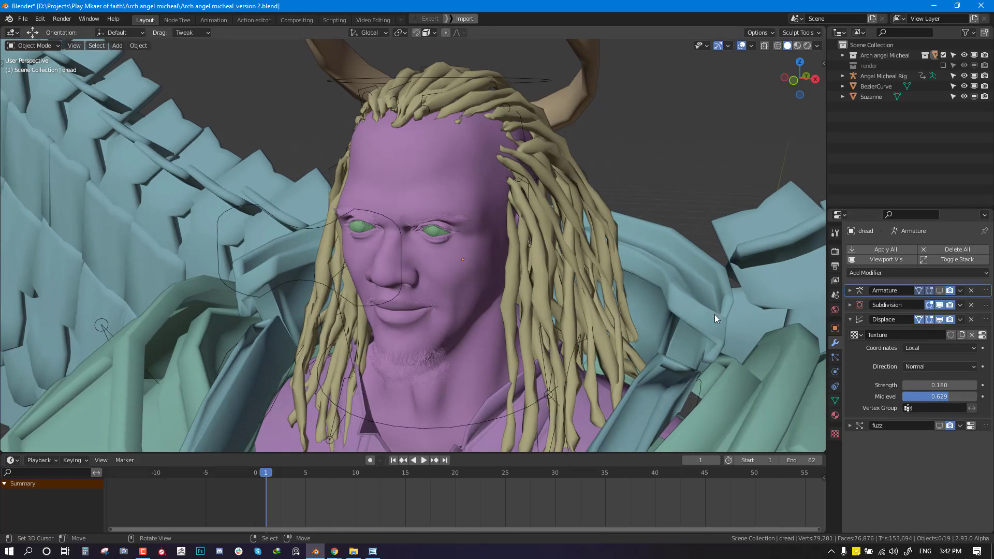
middle_drag(715, 314, 761, 326)
mouse_move(939, 396)
mouse_down()
mouse_move(929, 396)
mouse_move(955, 386)
mouse_move(941, 385)
mouse_up()
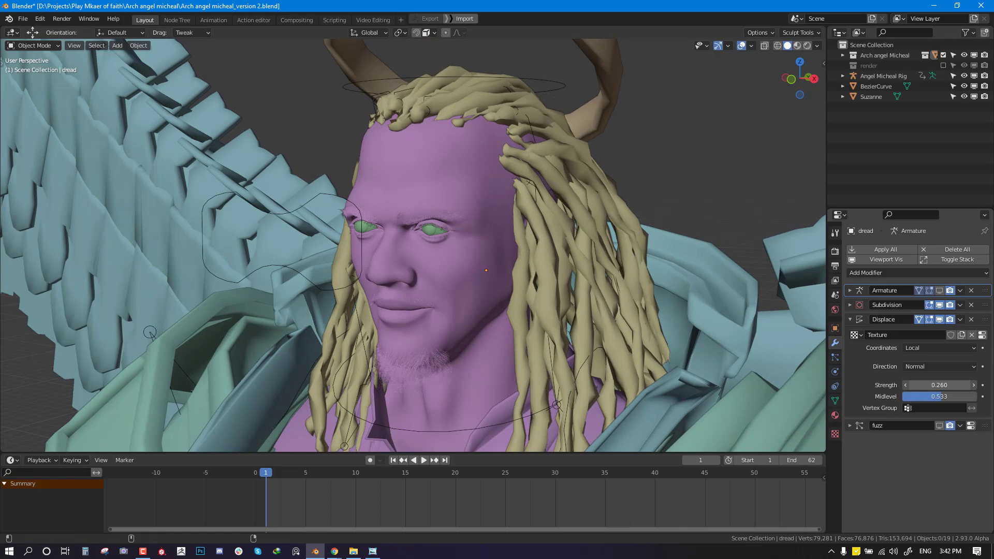
middle_drag(623, 355, 921, 355)
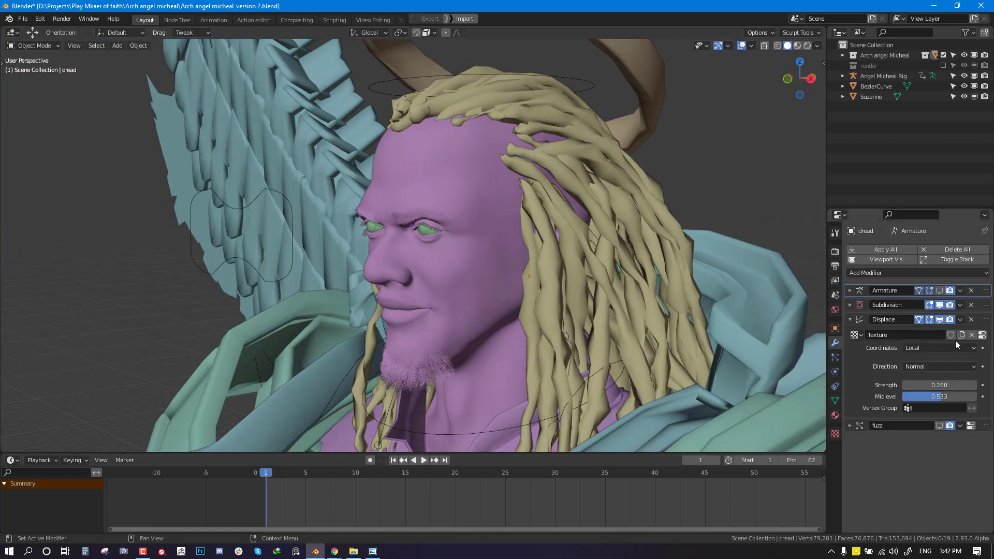
Step: Examine the Clouds texture settings behind the Displace modifier and its effect on the dreads, then return to the modifier settings
click(834, 435)
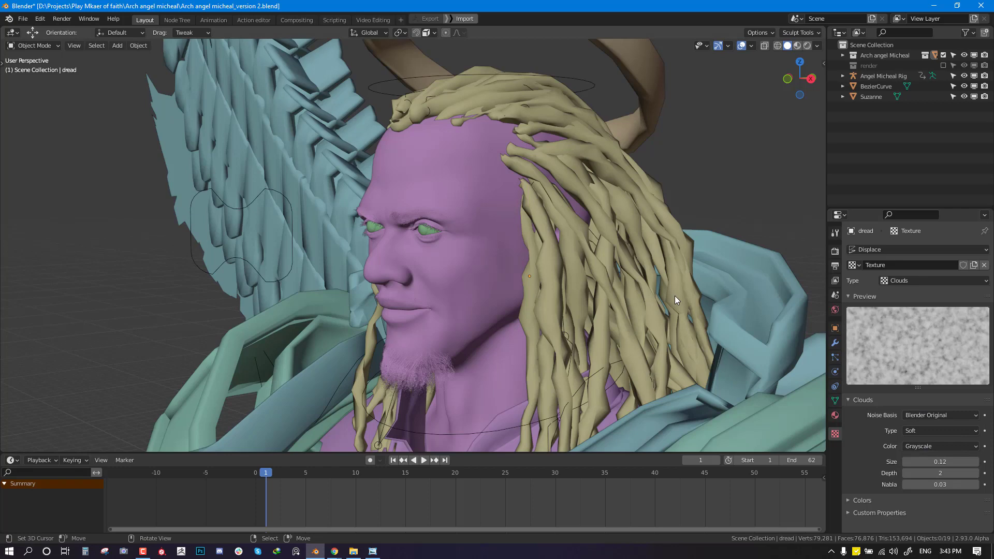
middle_drag(675, 297, 677, 252)
scroll(677, 251, down, 2)
right_click(553, 231)
key(KP_1)
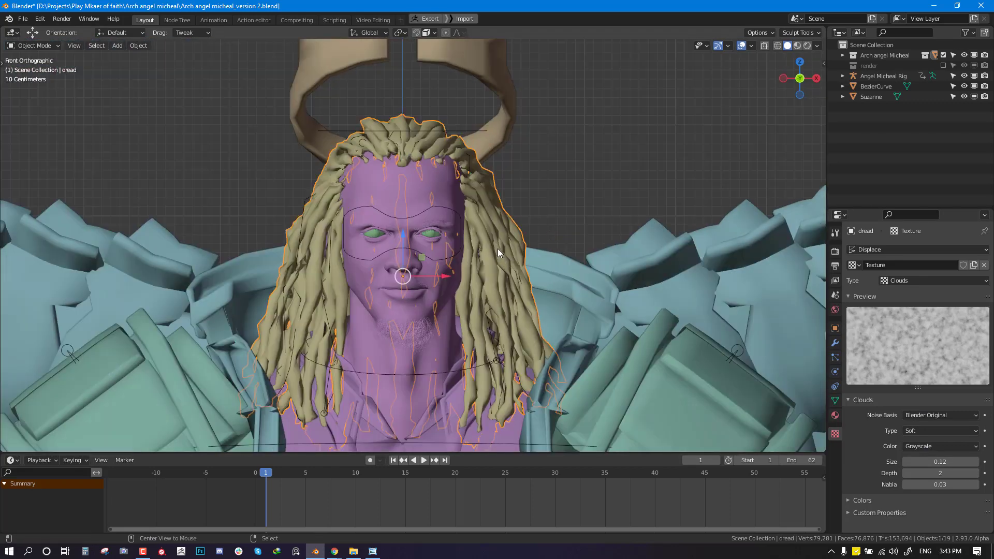
key(alt+a)
middle_drag(519, 252, 492, 255)
click(835, 342)
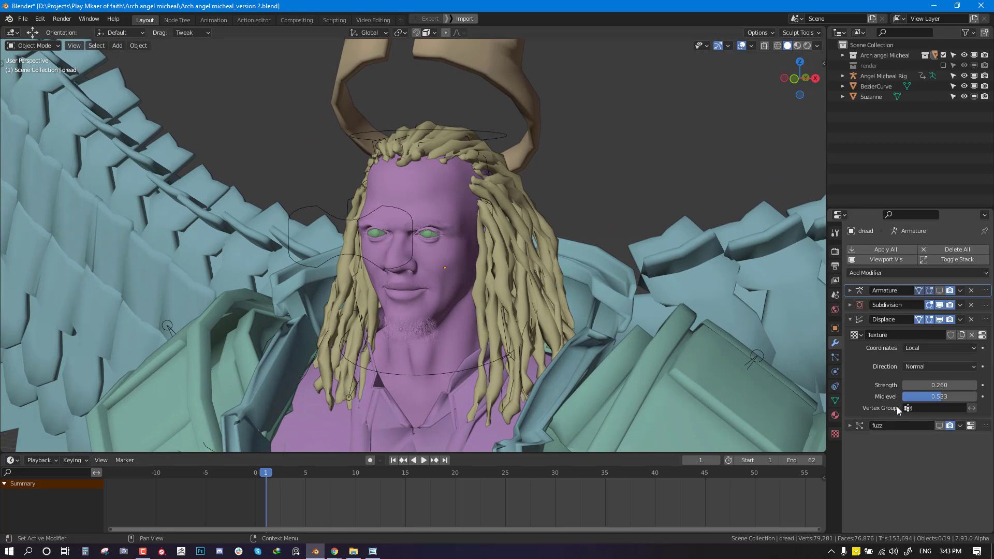
Step: Enable the dreads' fuzz particle modifier in the viewport and check the Dread1.jpg reference render in Windows Photo Viewer, then return to Blender
click(940, 426)
middle_drag(458, 275, 415, 269)
click(372, 551)
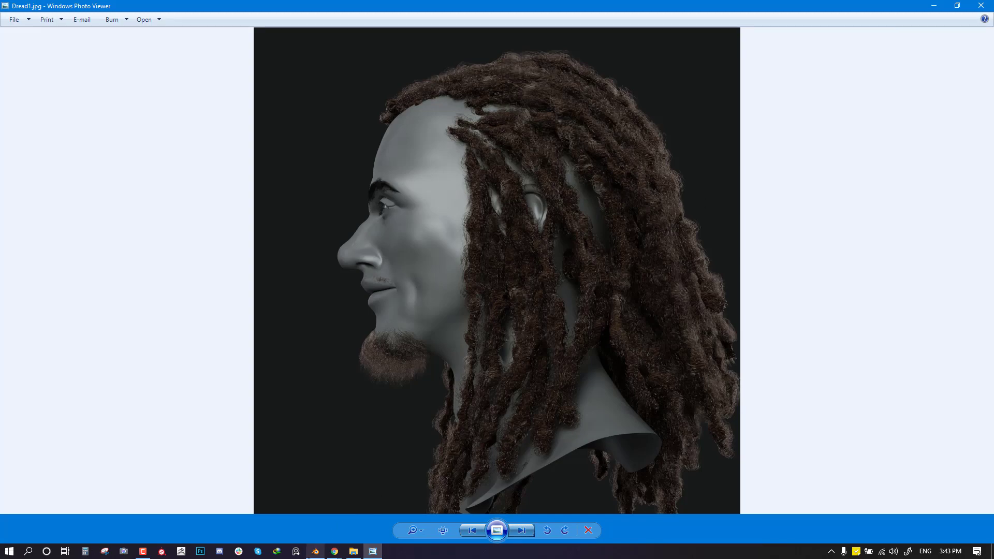
click(316, 551)
Step: Select the dreads and examine the Emission settings of their hair particle system against the strands around the head
middle_drag(629, 218, 504, 290)
click(625, 195)
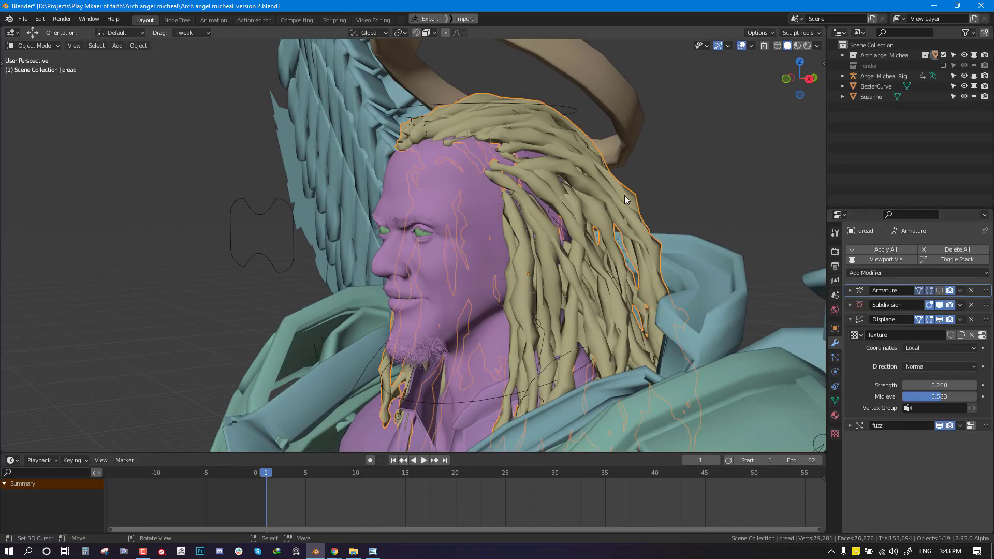
click(835, 357)
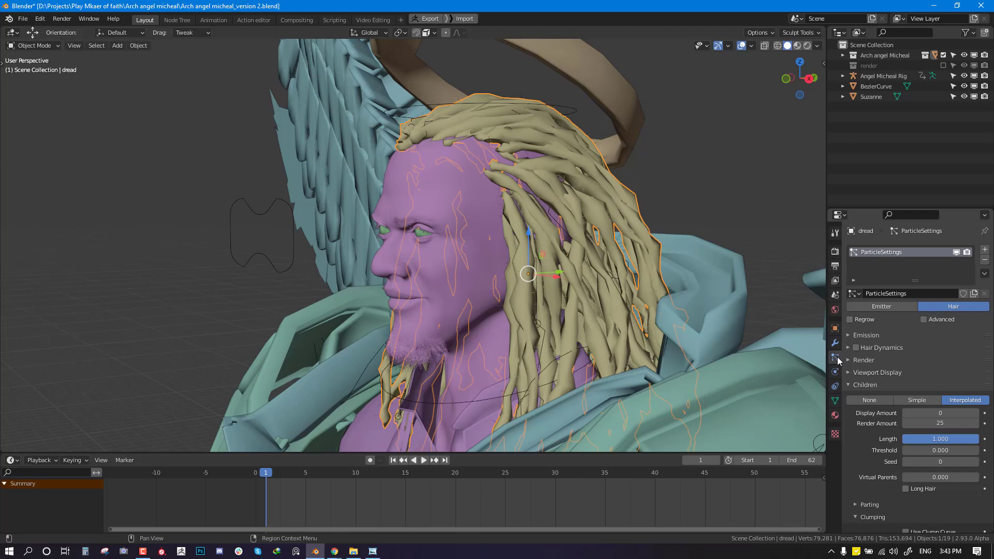
scroll(885, 335, up, 3)
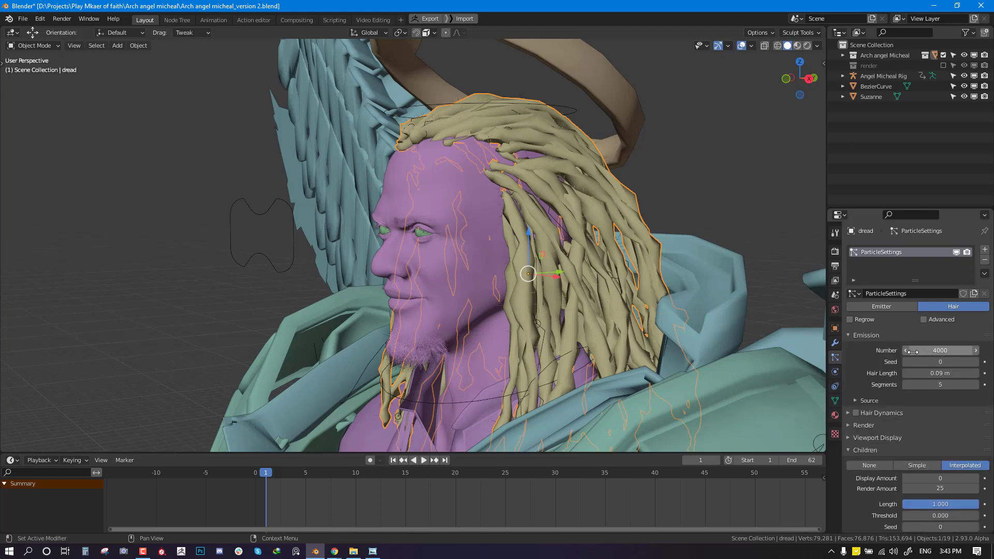
middle_drag(596, 310, 617, 287)
scroll(617, 287, down, 1)
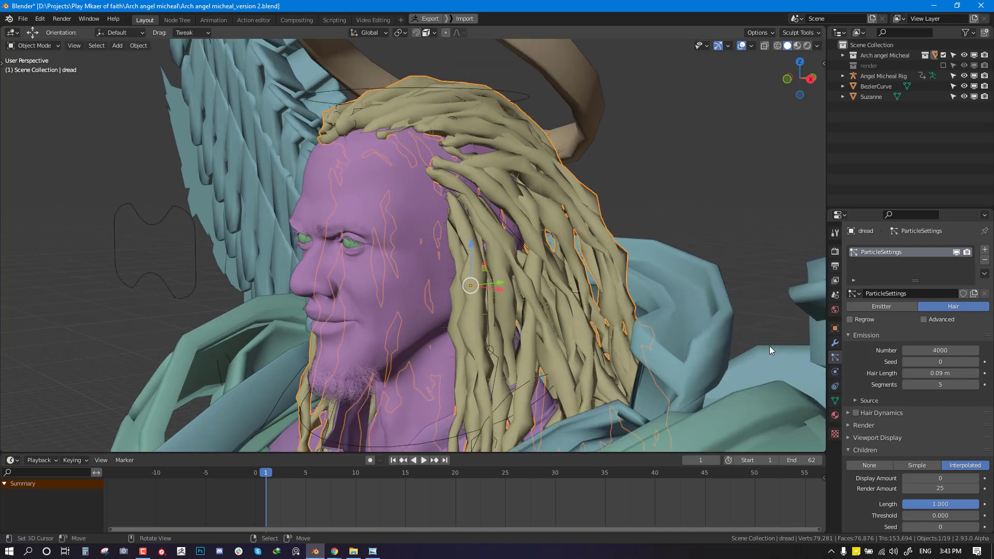
middle_drag(532, 285, 617, 276)
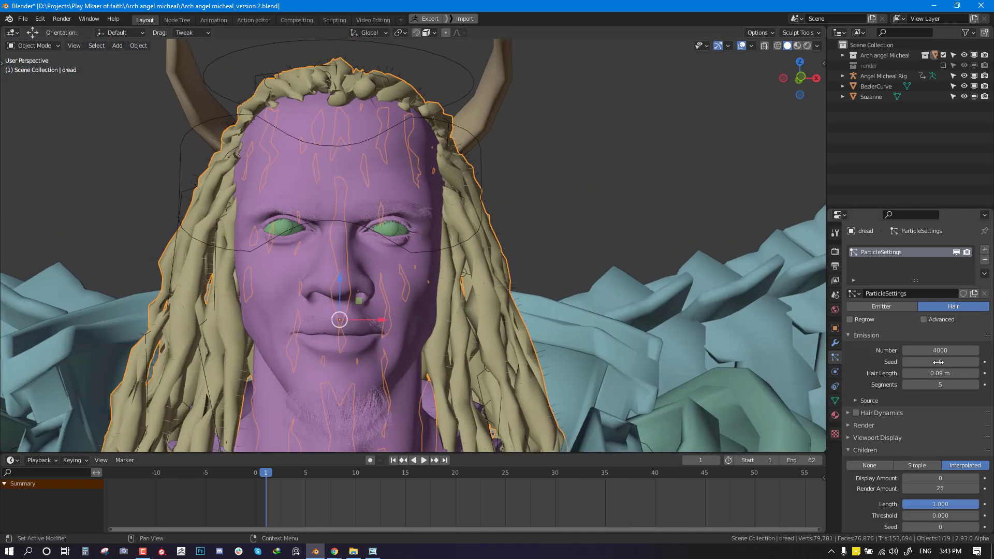
middle_drag(454, 251, 482, 233)
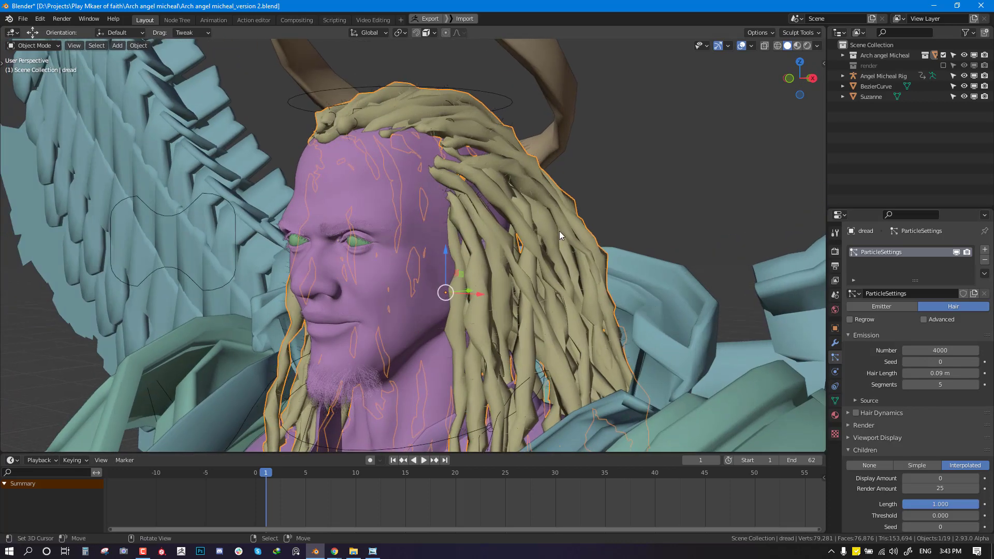
Step: Set the hair particles' strand steps to 6 in the Viewport Display settings
click(896, 437)
scroll(911, 440, down, 2)
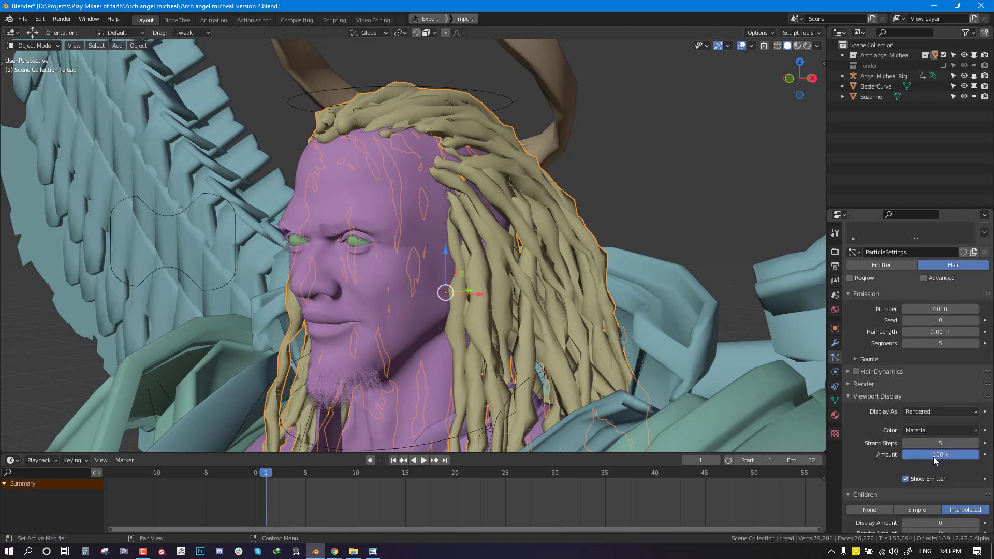
middle_drag(664, 272, 652, 286)
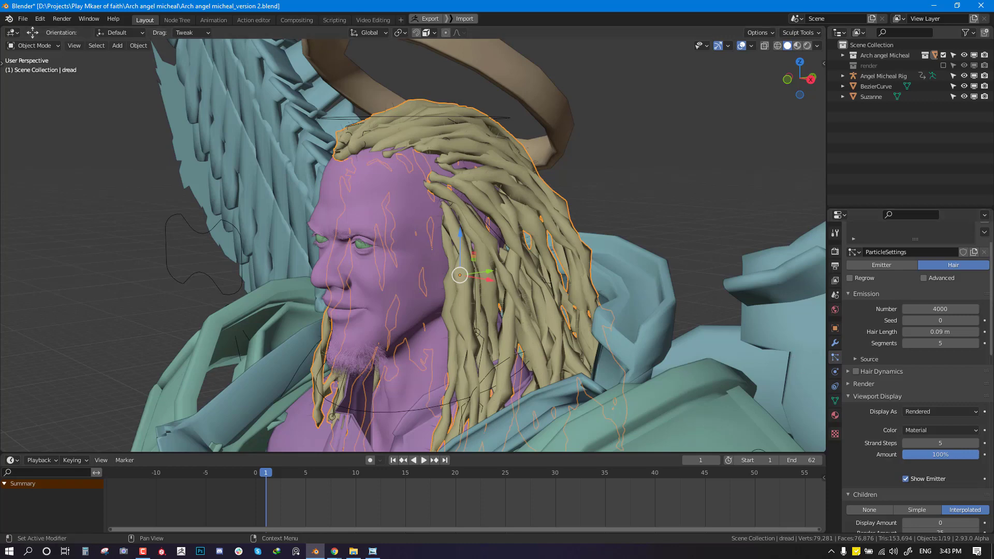
click(976, 443)
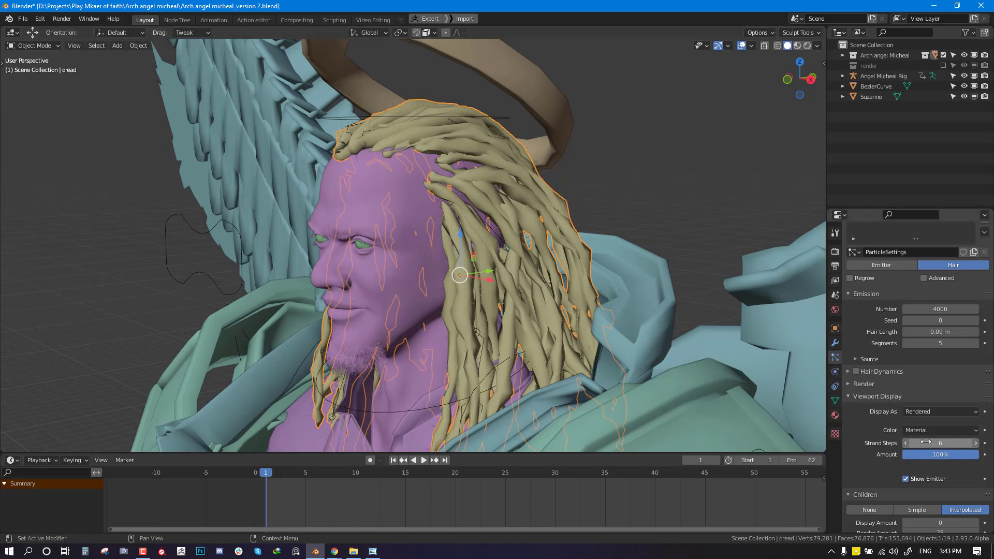
middle_drag(552, 259, 565, 250)
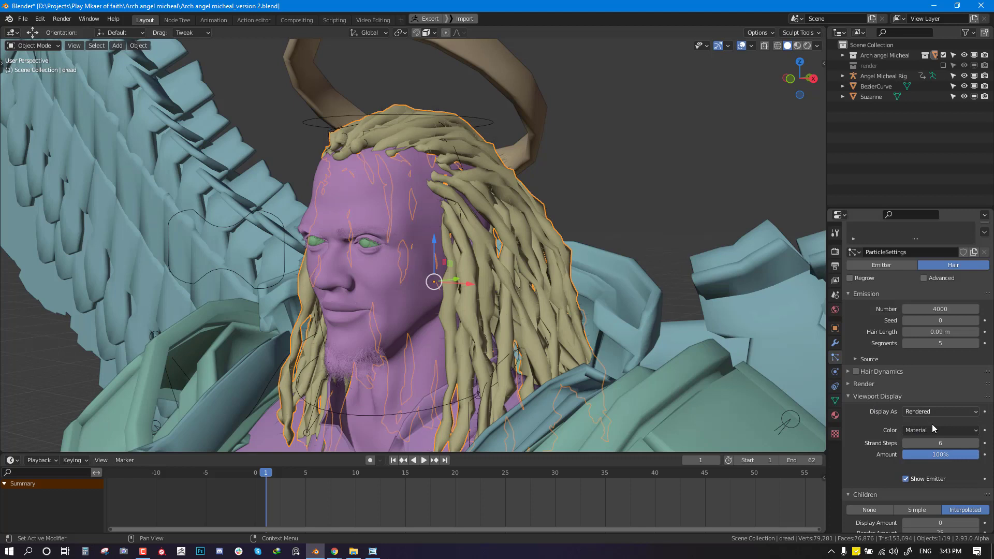
Step: Examine the hair particles' Render settings, including the material and path options, and collapse the Path settings
click(881, 385)
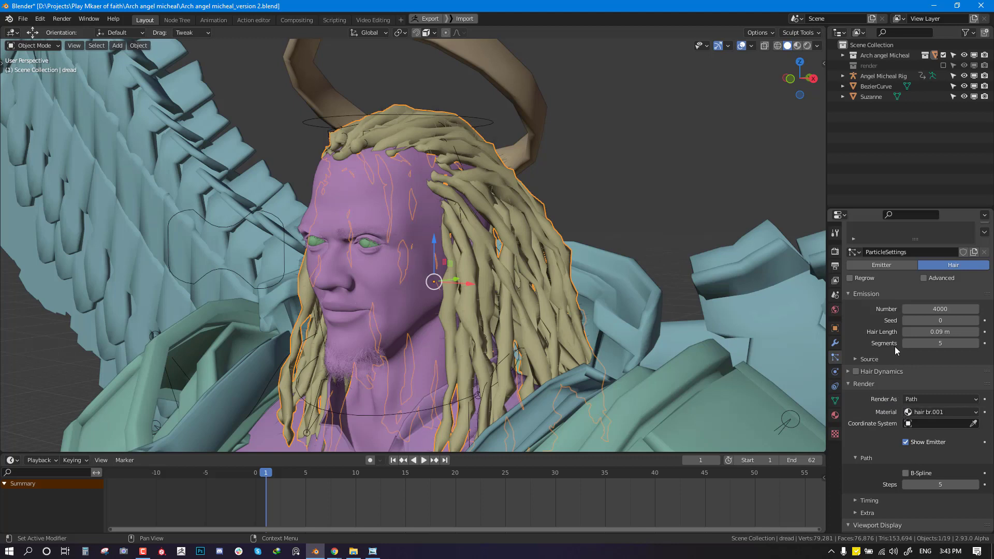
scroll(914, 355, down, 3)
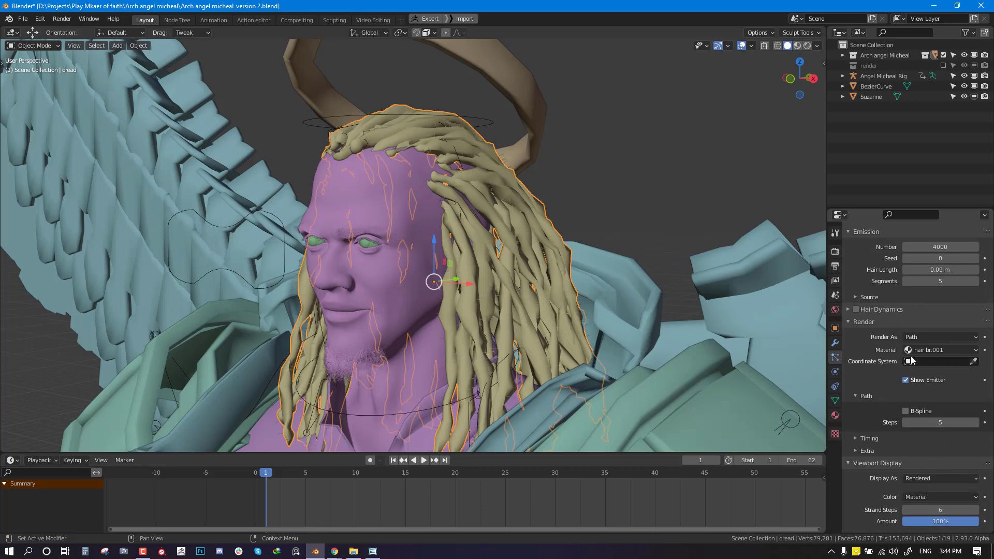
middle_drag(560, 352, 604, 276)
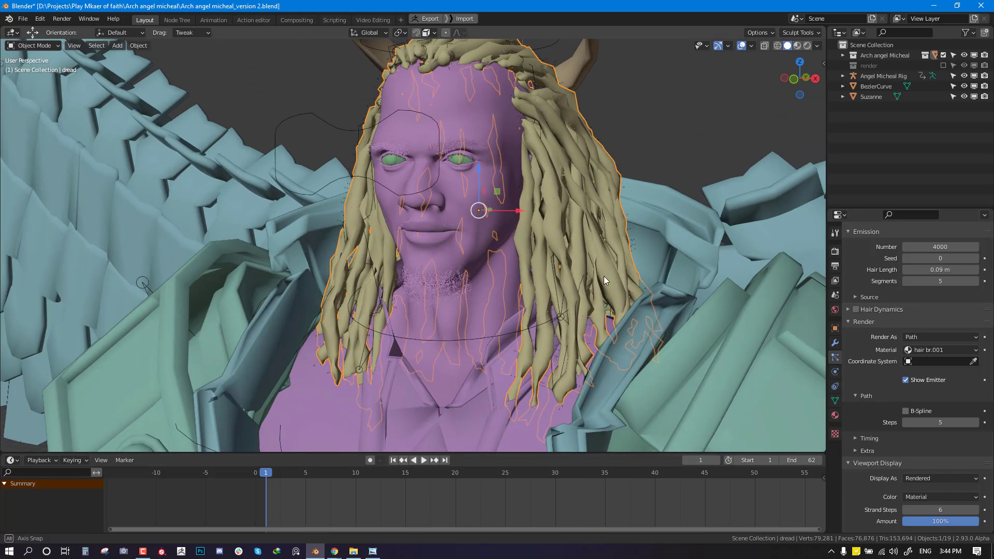
click(858, 395)
Step: Examine the interpolated Children settings of the hair particles, especially the display and render amounts
scroll(908, 497, down, 3)
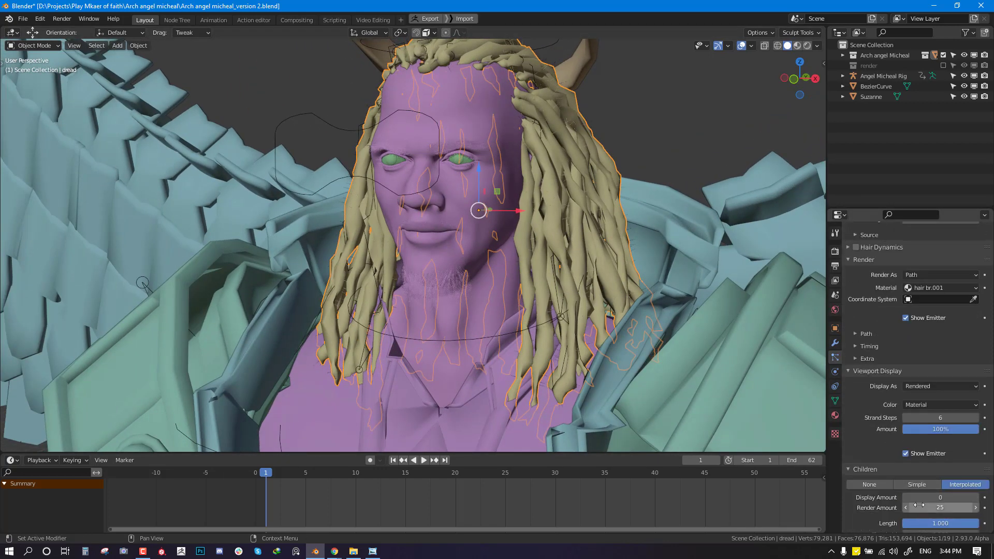
scroll(909, 489, down, 2)
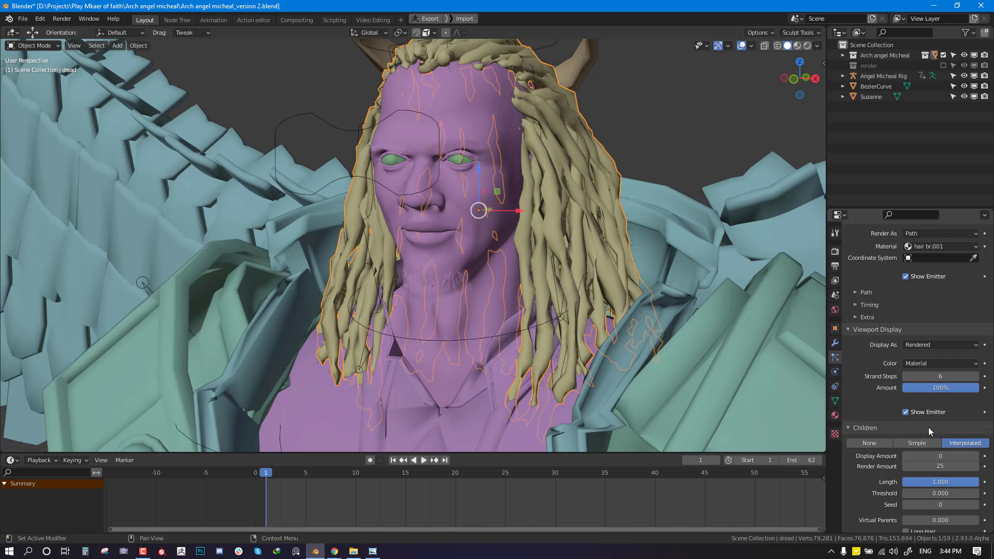
middle_drag(610, 326, 591, 328)
scroll(920, 447, down, 2)
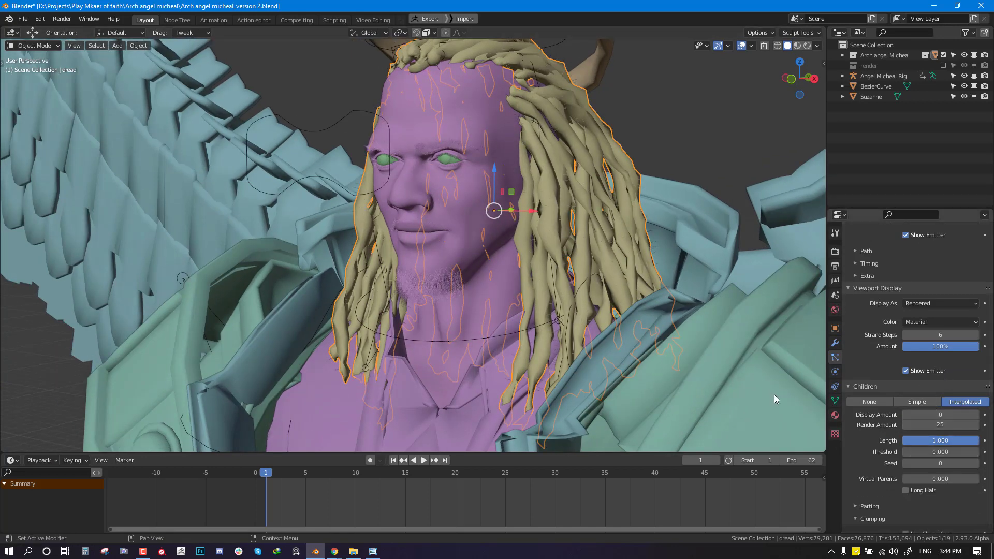
middle_drag(775, 395, 643, 326)
scroll(961, 308, up, 7)
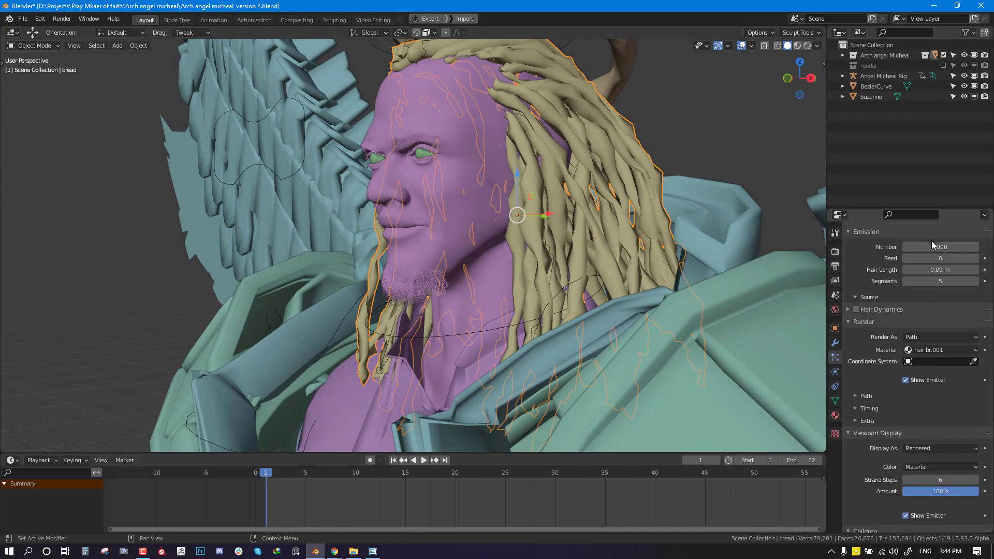
scroll(933, 507, down, 9)
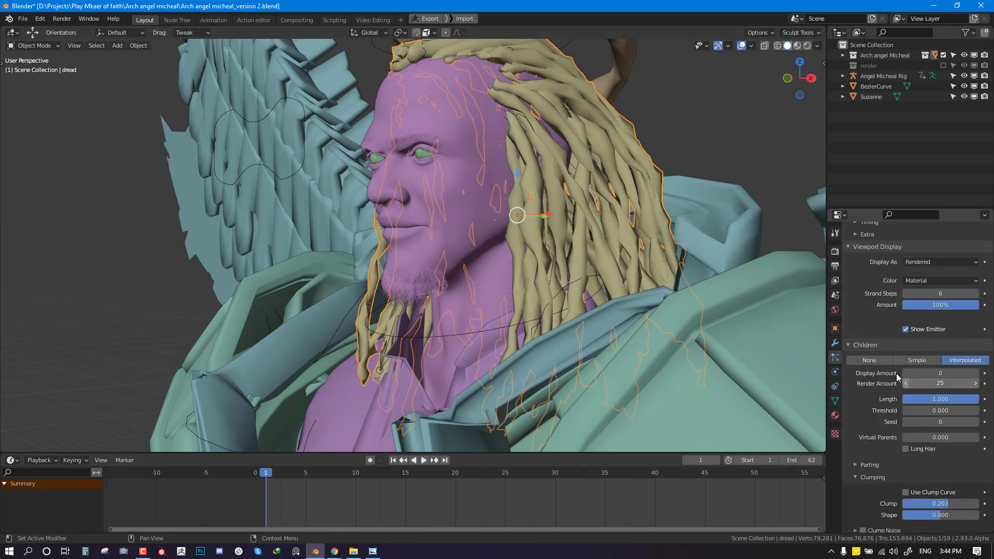
middle_drag(661, 312, 692, 325)
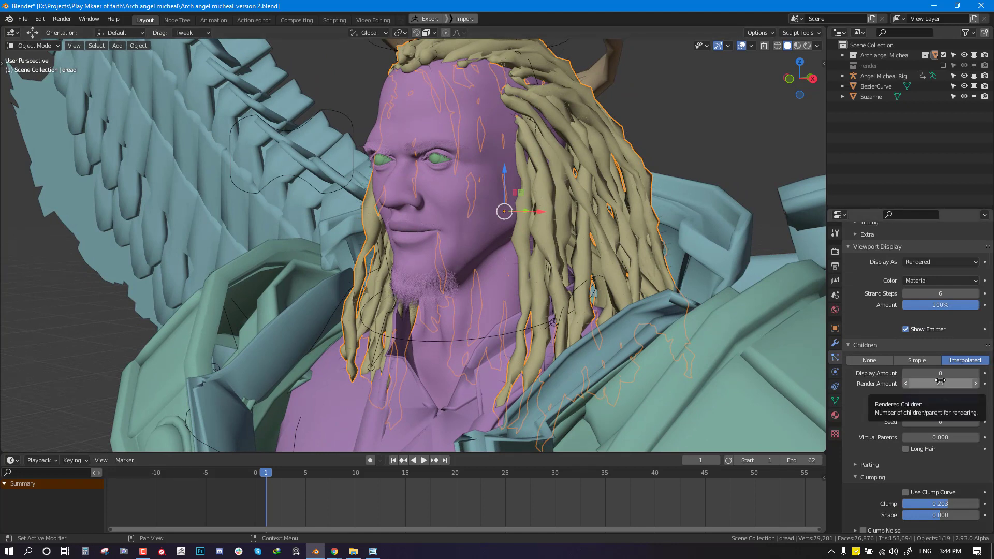
Step: Examine the children's Clumping and Roughness values and expand the Kink settings of the hair particles
scroll(932, 455, down, 3)
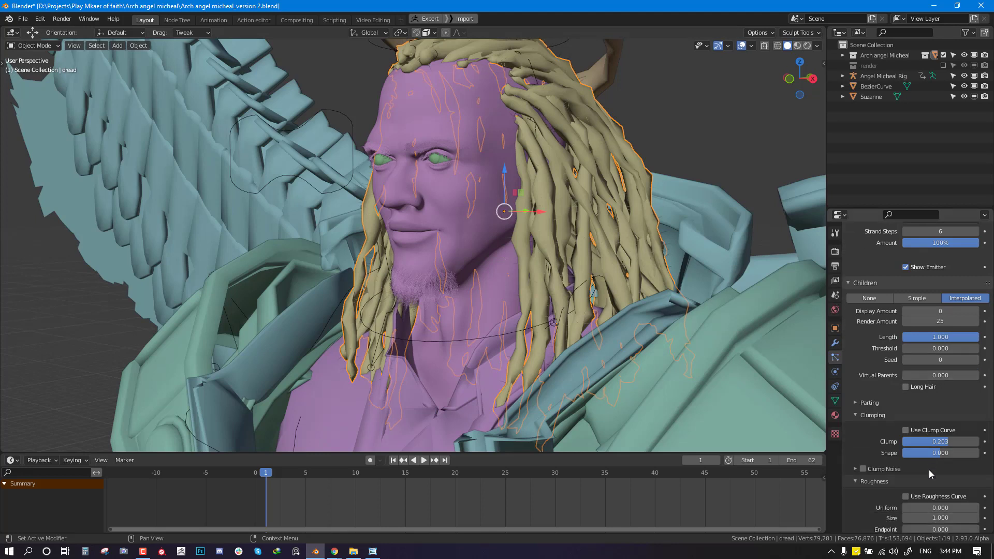
scroll(916, 430, down, 2)
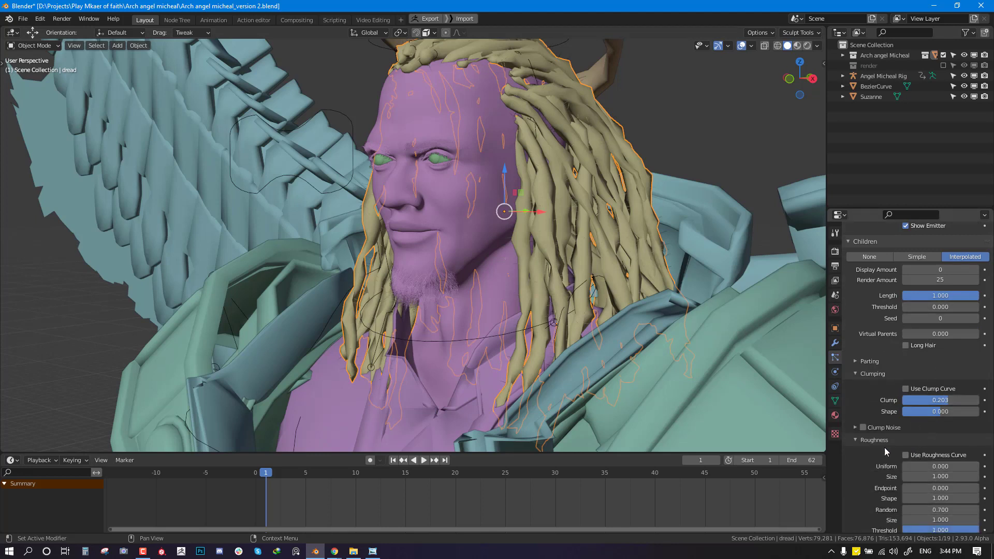
scroll(937, 484, down, 4)
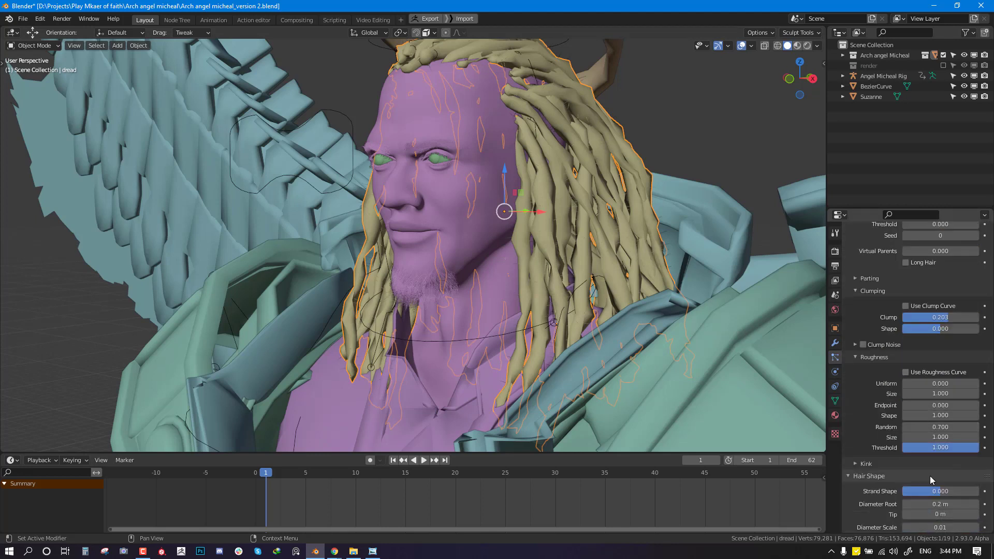
click(875, 463)
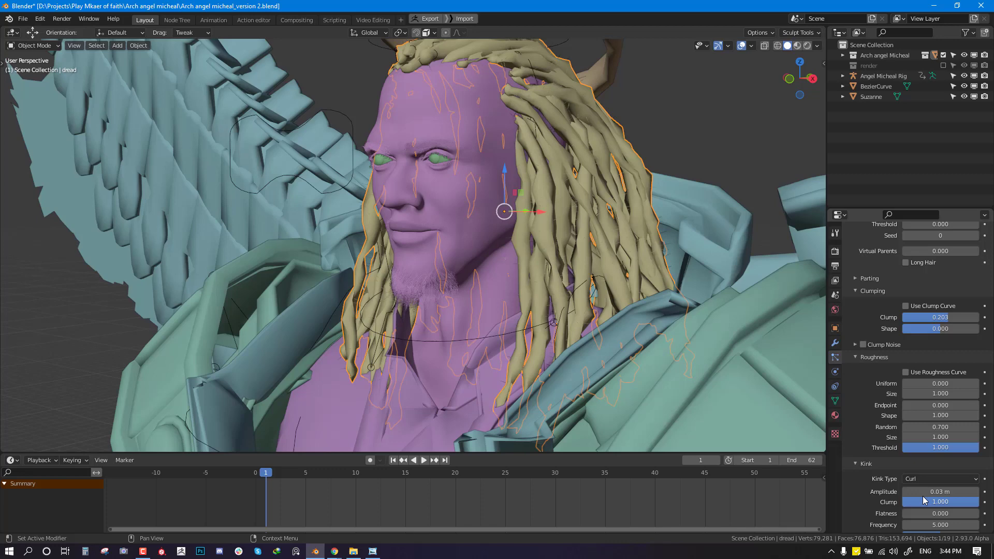
middle_drag(744, 347, 713, 312)
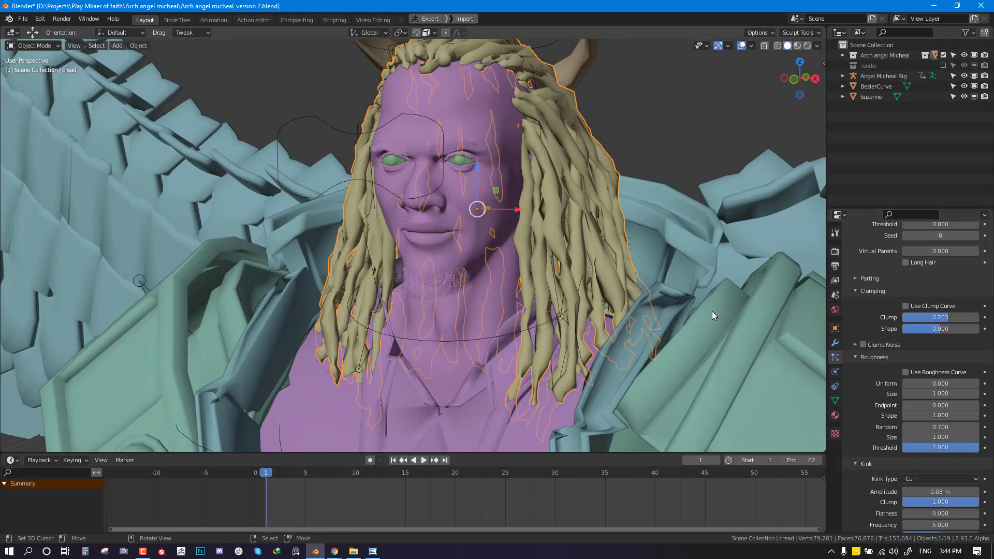
middle_drag(604, 311, 559, 301)
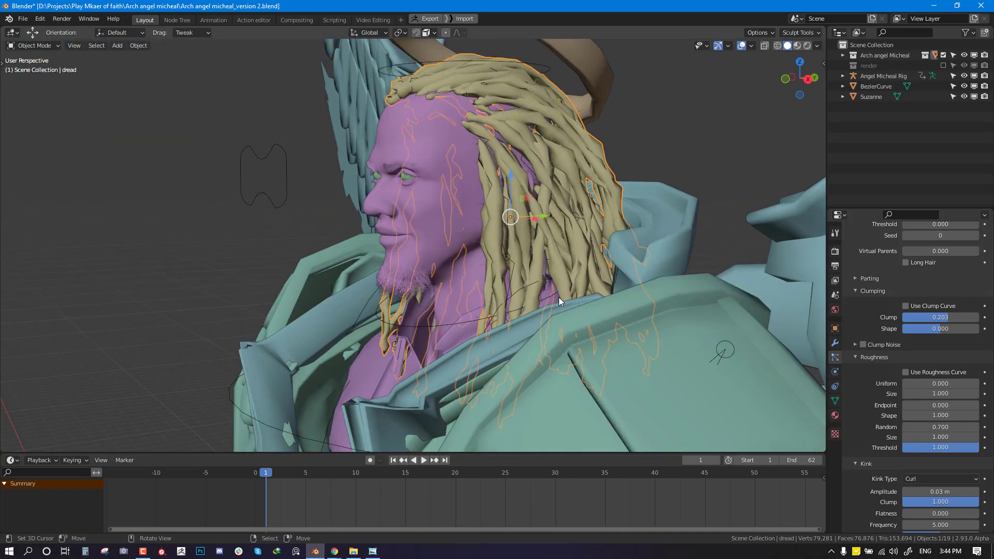
Step: Compare the dreads with the Dread1.jpg reference render, then examine the remaining Kink and Hair Shape settings in Blender
key(alt+Tab)
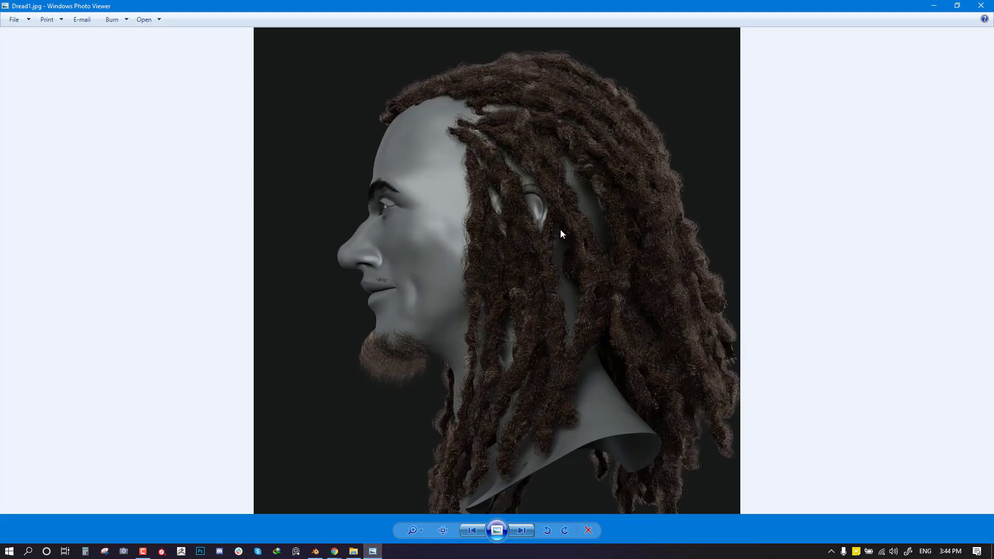
click(315, 551)
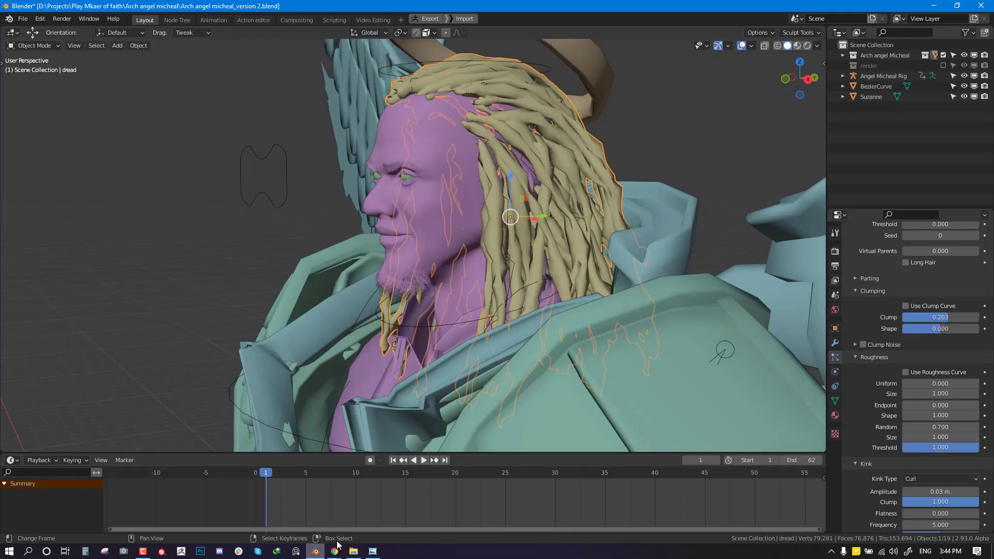
middle_drag(626, 248, 612, 293)
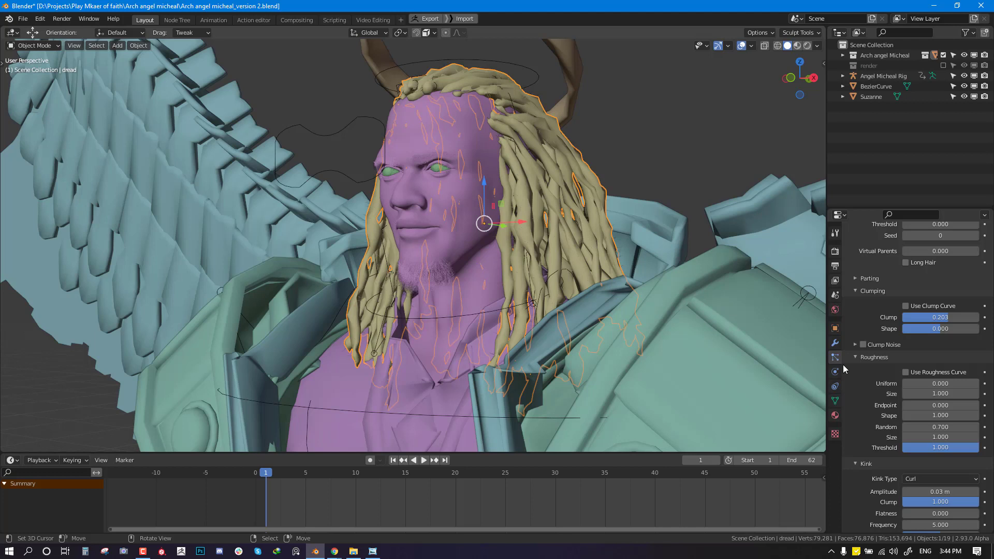
scroll(927, 456, down, 7)
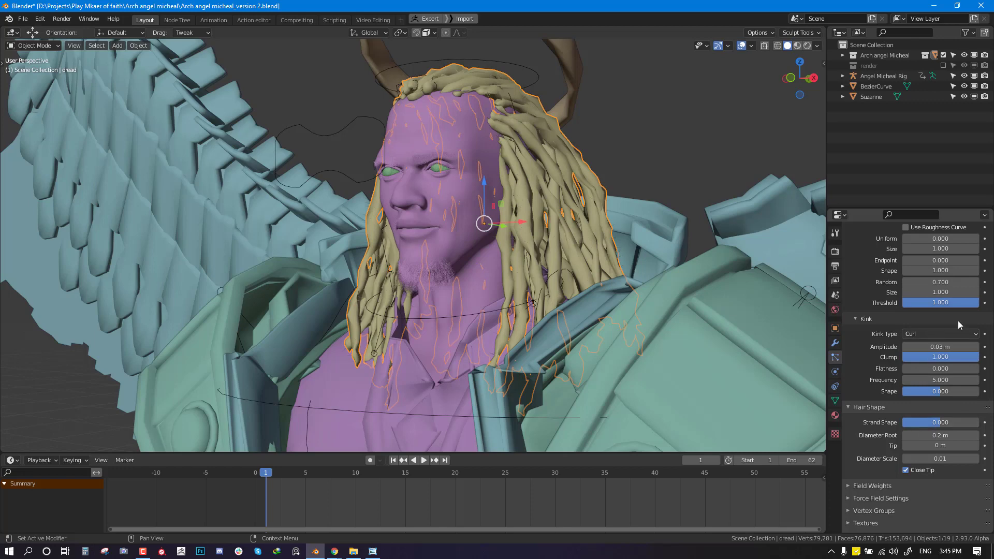
Step: Enlarge the timeline area below the 3D view and turn it into a node editor, framing the node network
key(KP_1)
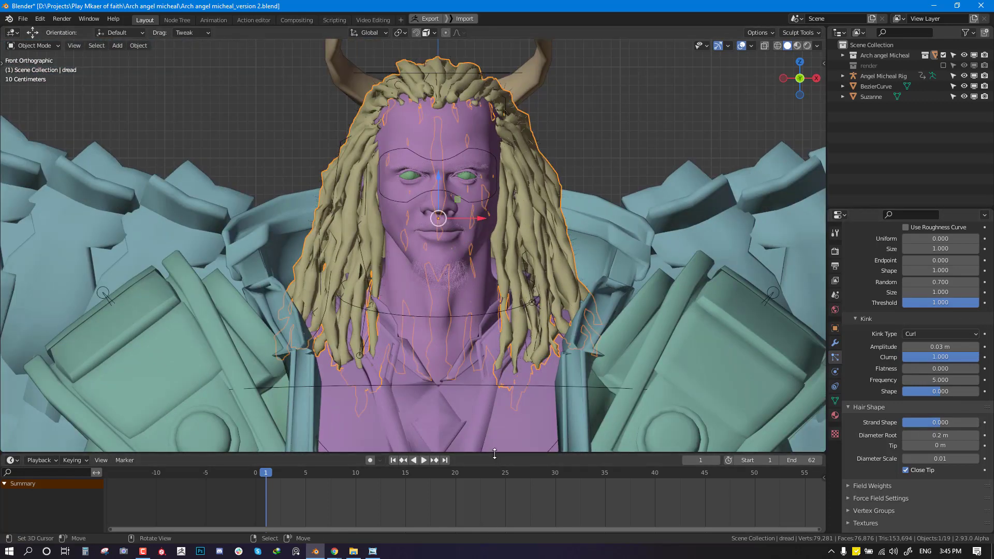
drag(494, 454, 494, 294)
middle_drag(561, 232, 521, 121)
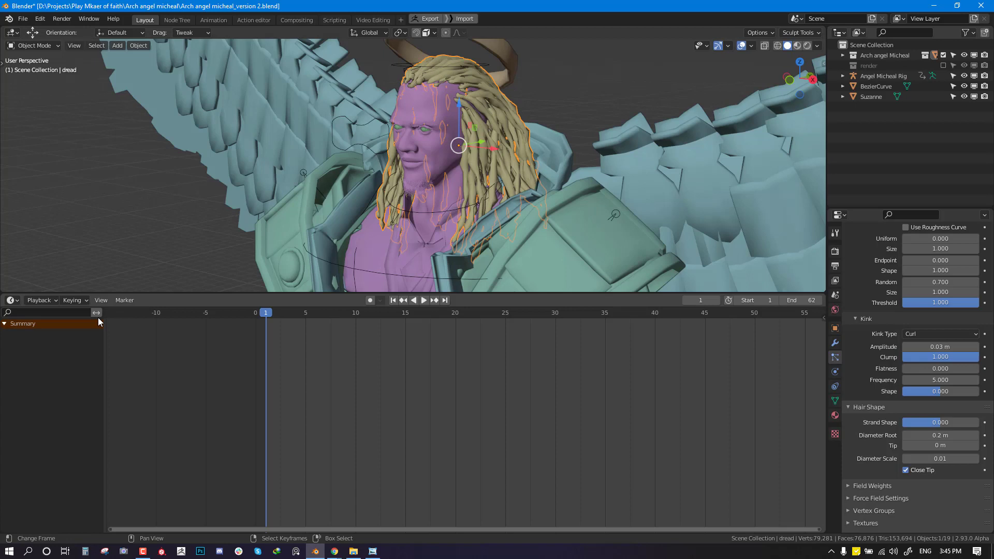
key(shift+F3)
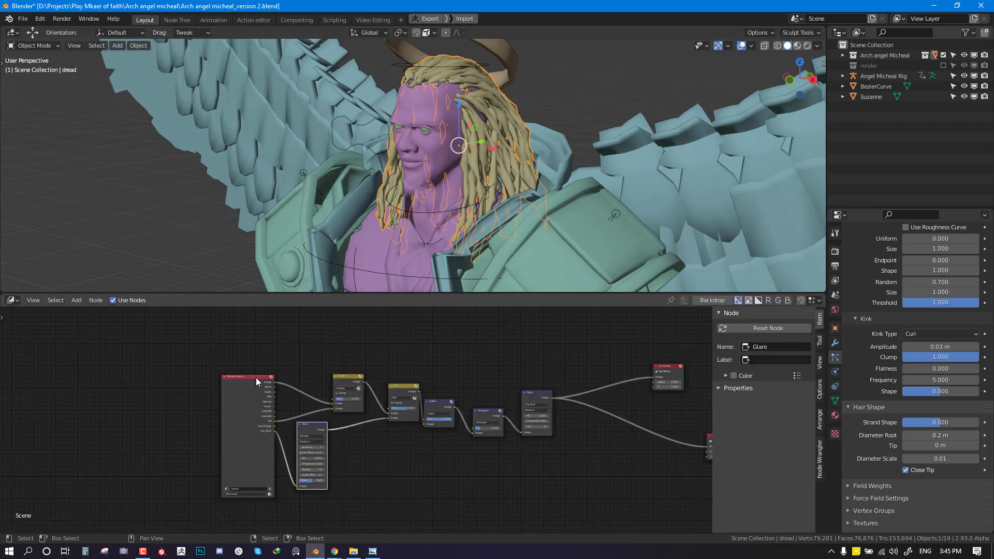
middle_drag(437, 391, 421, 378)
scroll(432, 385, up, 3)
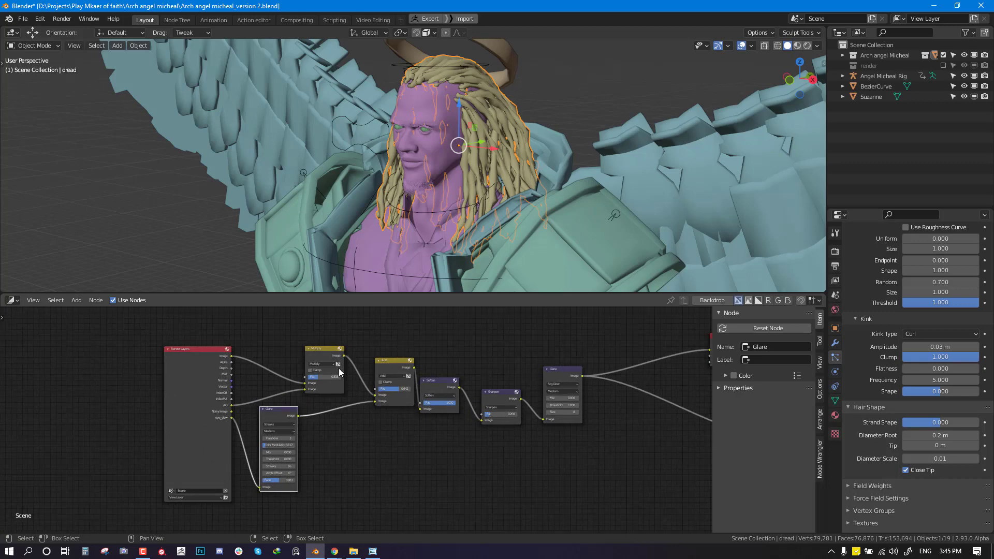
Step: Show the character in Material Preview shading and inspect the dreads' mesh in Edit Mode with all geometry selected
key(z)
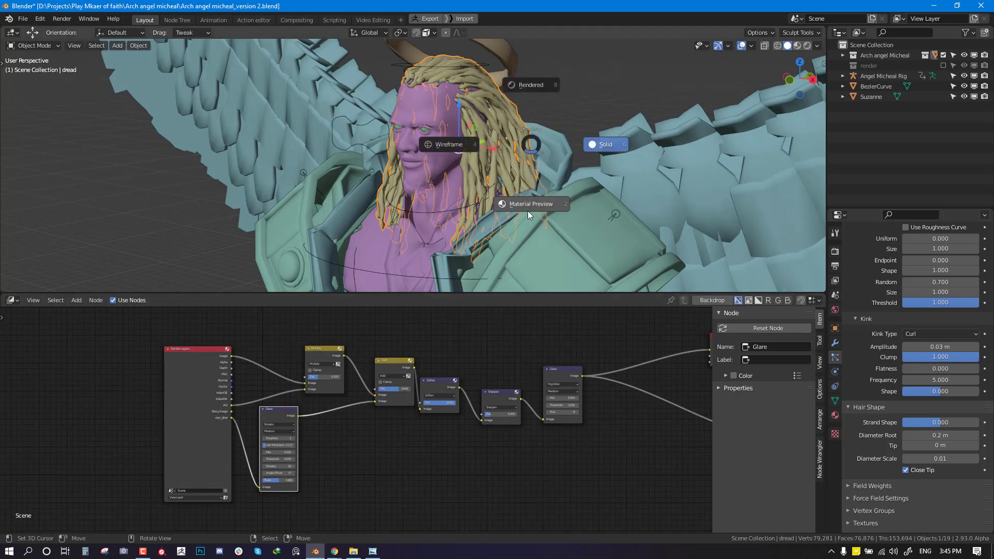
click(531, 202)
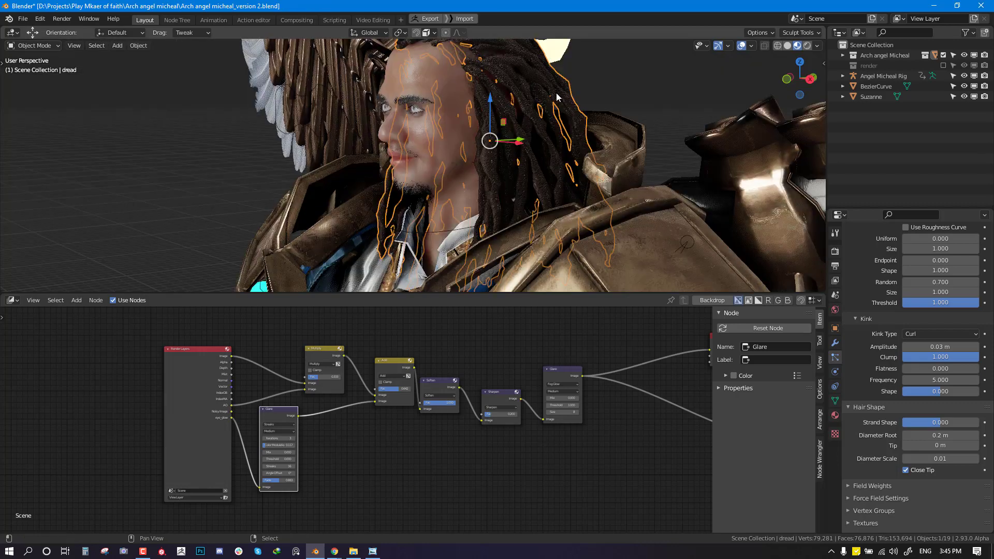
key(Tab)
middle_drag(556, 92, 525, 173)
scroll(524, 173, up, 2)
key(a)
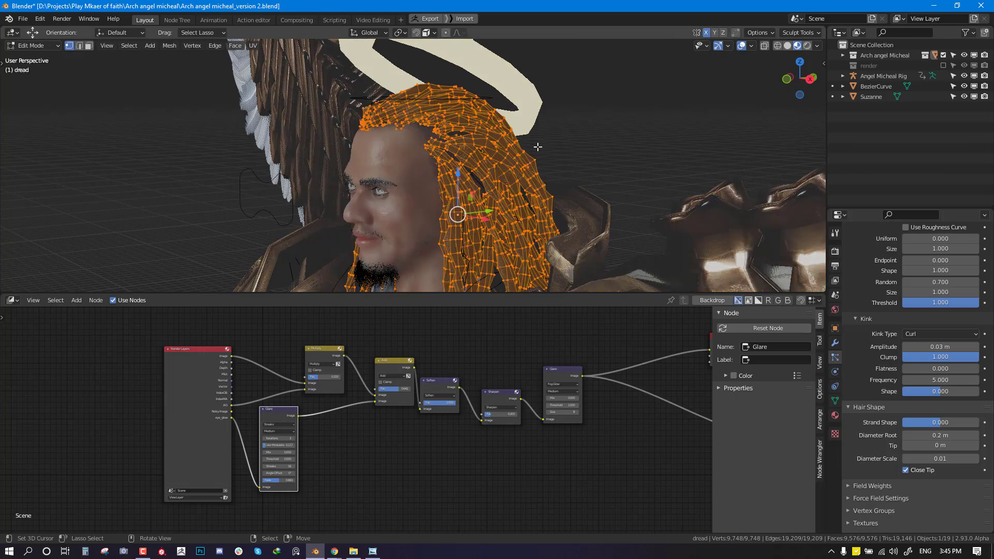
key(u)
key(Tab)
scroll(490, 122, up, 2)
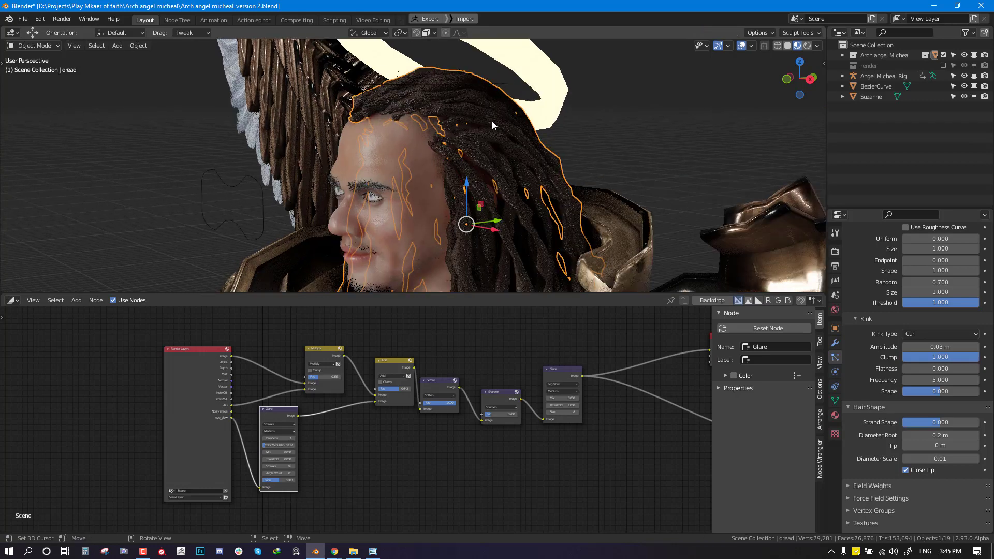
Step: Examine the dread object's material slots, Head1 and hair br.001, and look closely at the dreads around the temple
ctrl+shift+click(320, 353)
middle_drag(486, 200, 483, 191)
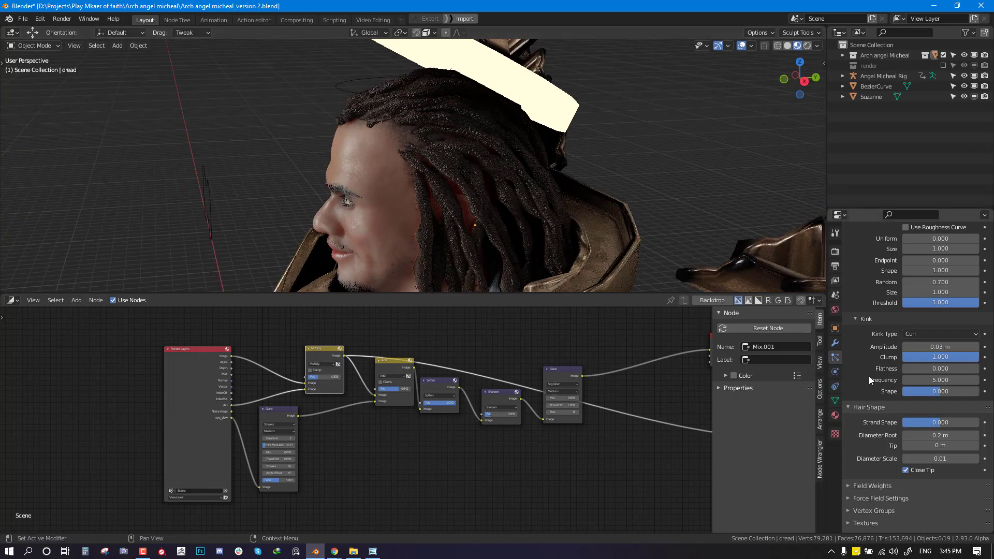
click(836, 415)
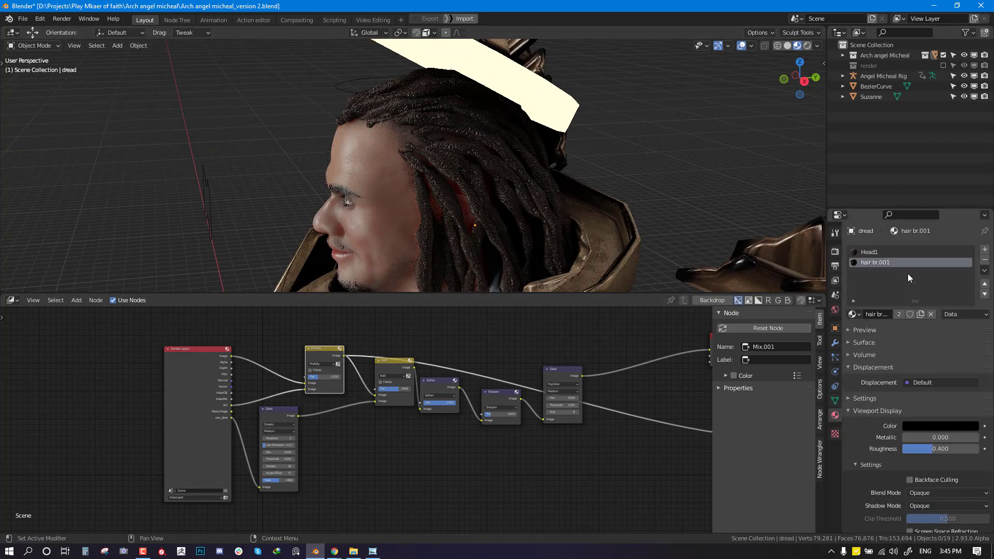
click(879, 249)
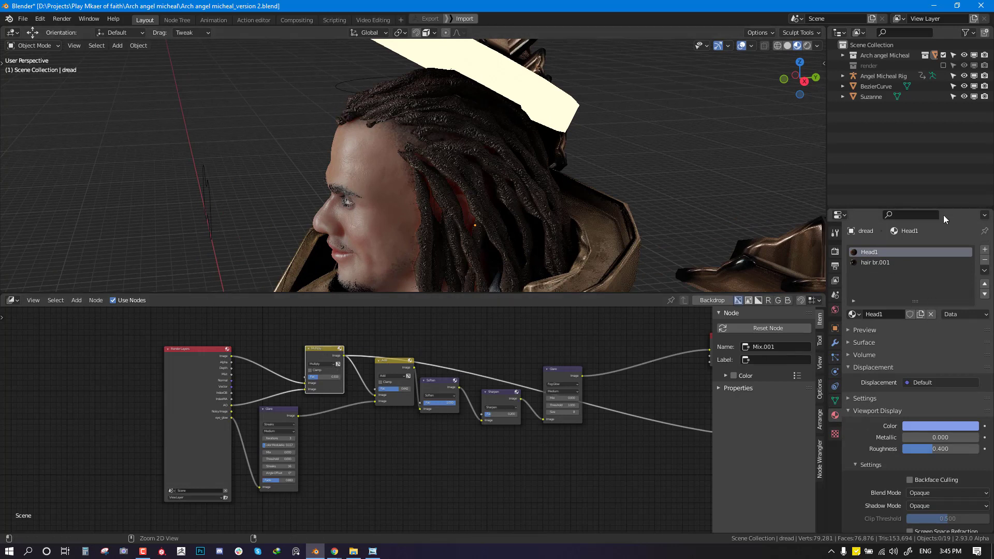
click(567, 182)
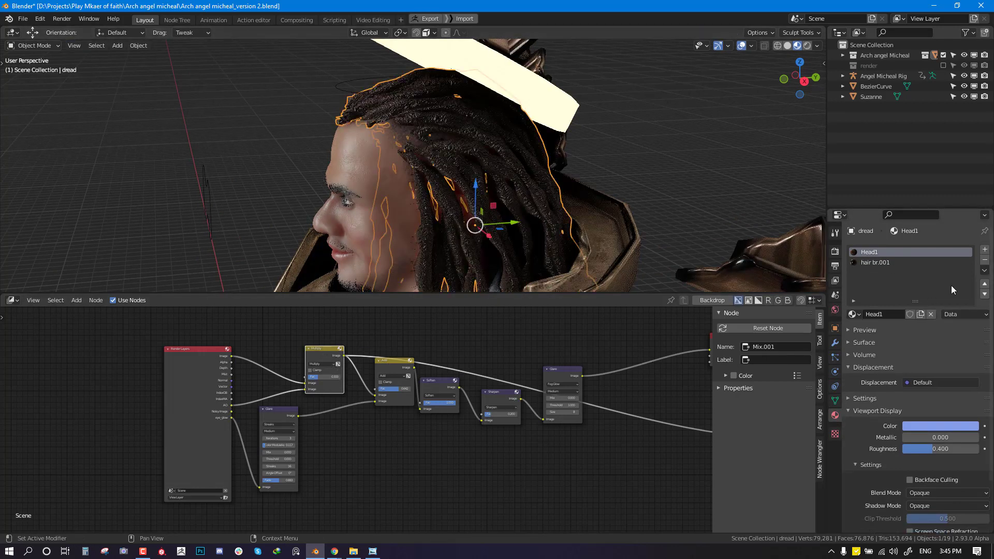
click(869, 264)
scroll(542, 225, up, 5)
key(alt+a)
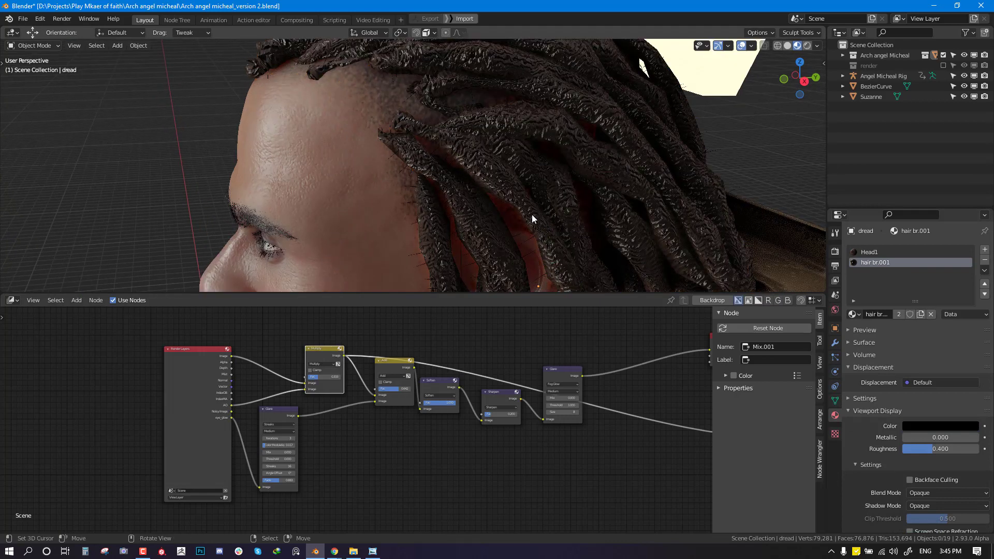
Step: Select the dreads and isolate them in local view
scroll(580, 194, down, 2)
middle_drag(617, 176, 628, 173)
click(629, 173)
key(KP_Divide)
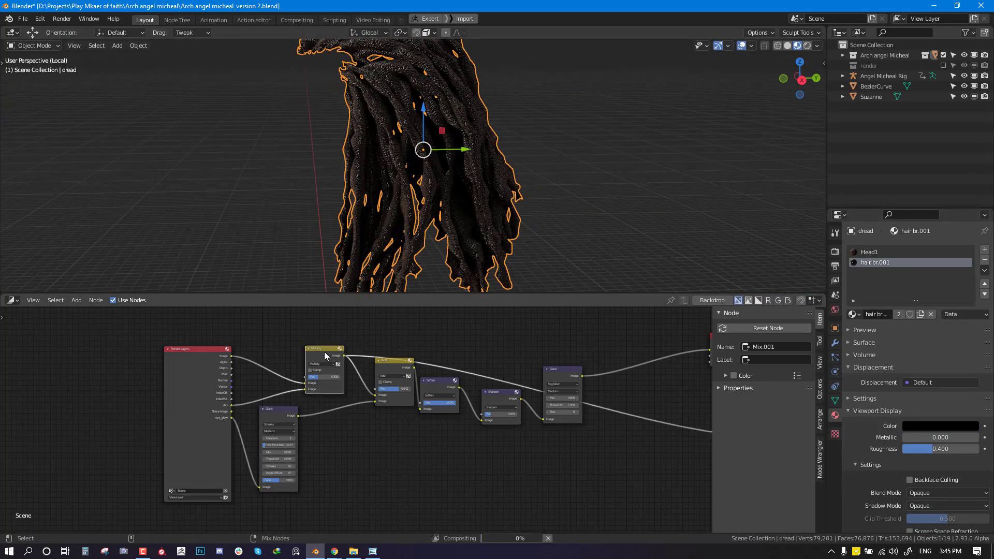
Step: Deselect the isolated dreads and examine their bumpy surface texture from close up
key(Tab)
key(Tab)
middle_drag(487, 212, 533, 231)
scroll(521, 178, up, 4)
shift+middle_drag(520, 178, 527, 268)
scroll(527, 268, up, 5)
key(alt+a)
middle_drag(547, 219, 526, 221)
scroll(526, 221, down, 1)
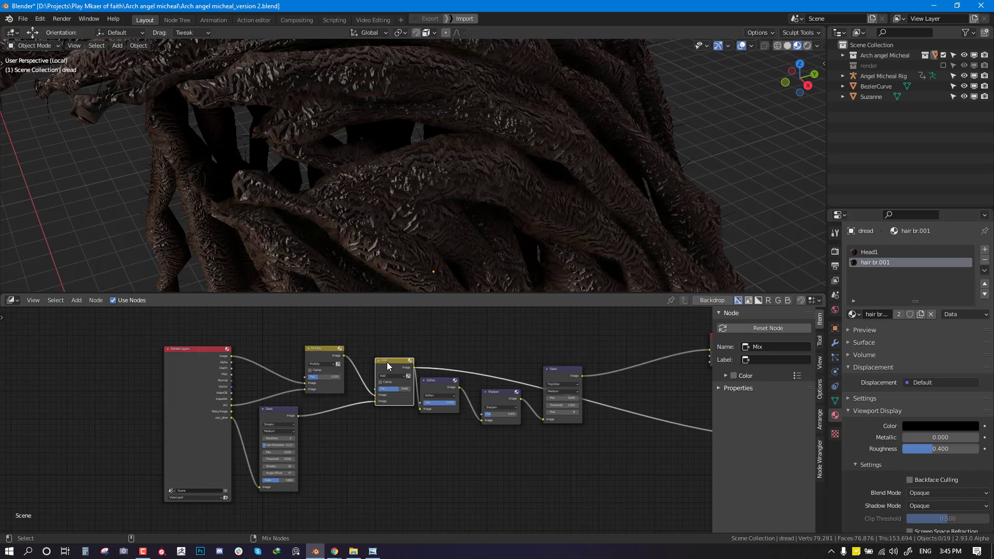
Step: Select the Head1 material and switch the compositing node area to the Shader Editor, framing the material's node tree
click(435, 394)
click(866, 253)
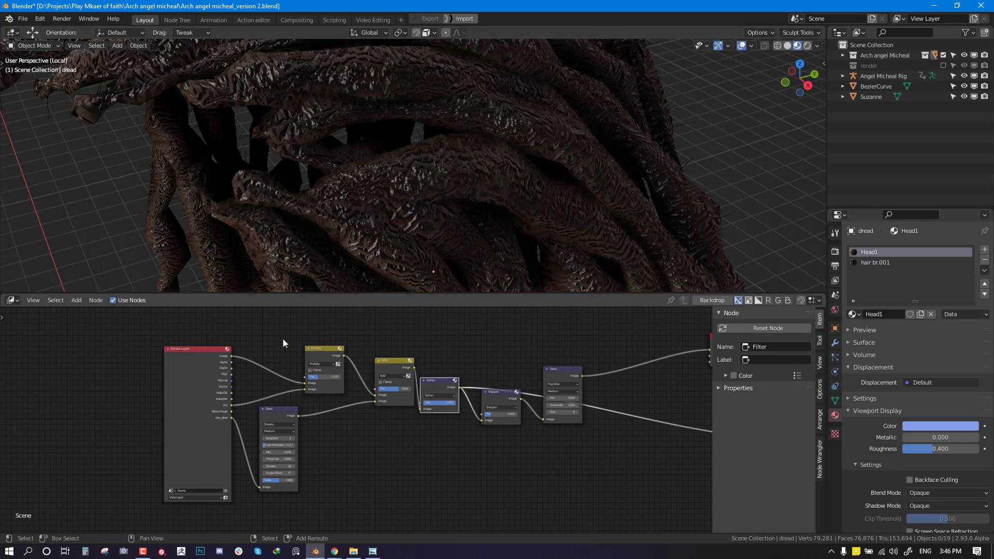
key(shift+F3)
key(shift+F3)
key(shift+F3)
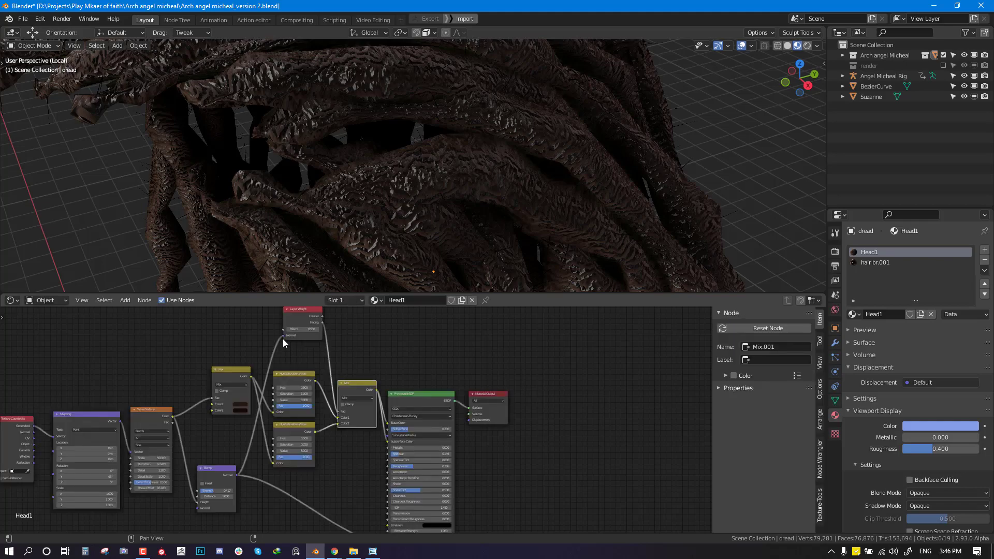
middle_drag(282, 339, 476, 335)
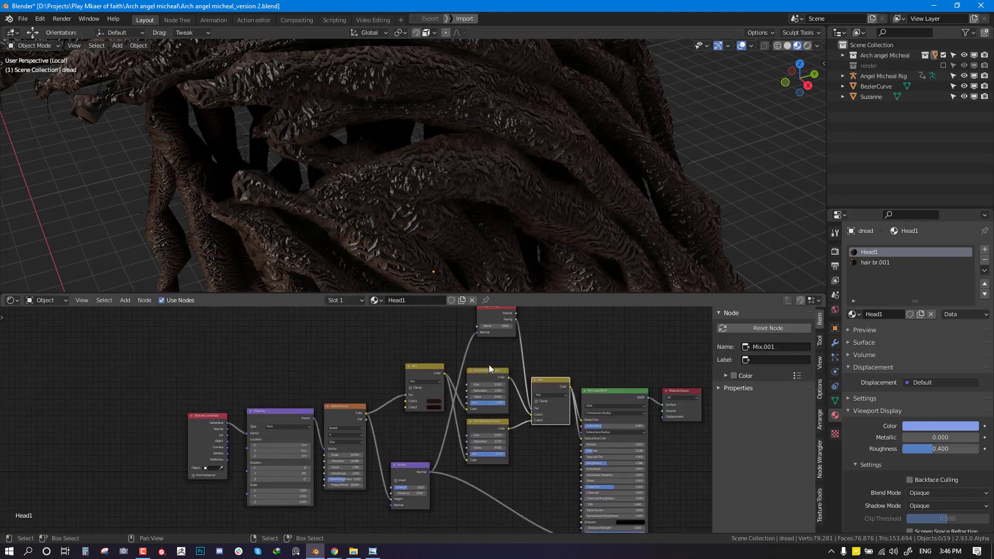
Step: Preview the Wave Texture node's output on the dreads and examine the pattern from several distances and angles
ctrl+shift+click(341, 420)
middle_drag(427, 202, 492, 202)
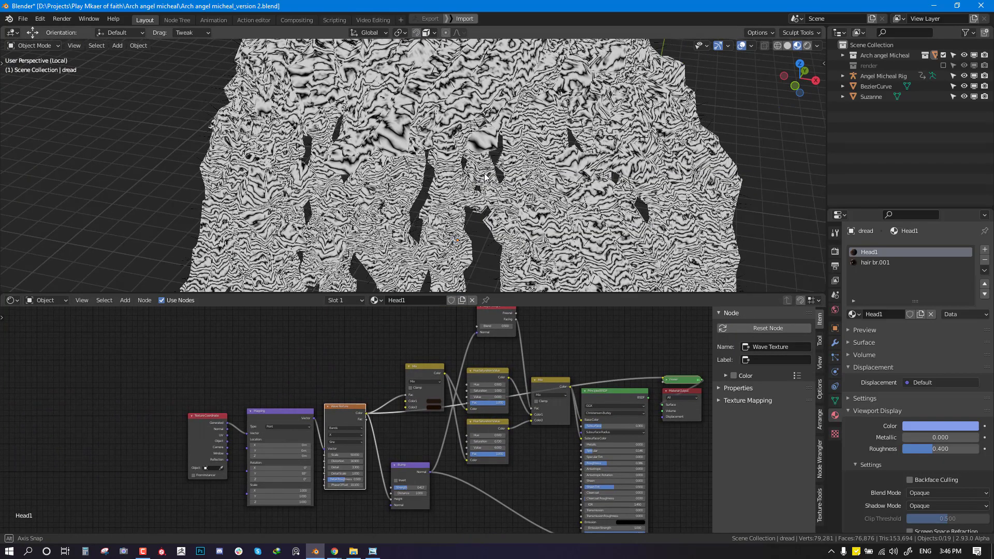
scroll(492, 202, down, 3)
scroll(338, 409, up, 2)
middle_drag(430, 259, 515, 207)
scroll(450, 204, up, 2)
scroll(415, 218, down, 6)
scroll(515, 207, up, 4)
Step: Try a Y rotation of 93.2° on the Mapping node and inspect the direction of the wave bands
middle_drag(345, 454, 377, 367)
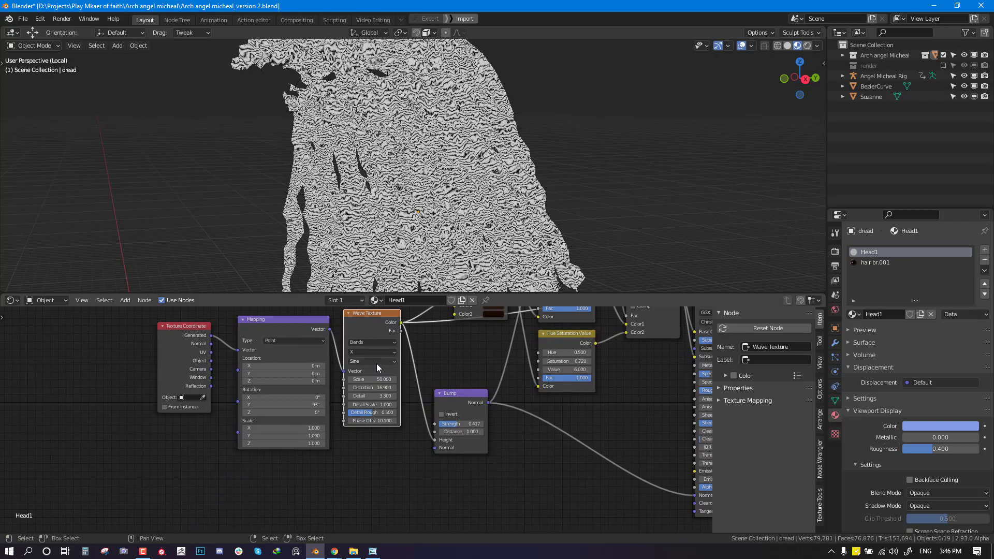
scroll(362, 378, up, 1)
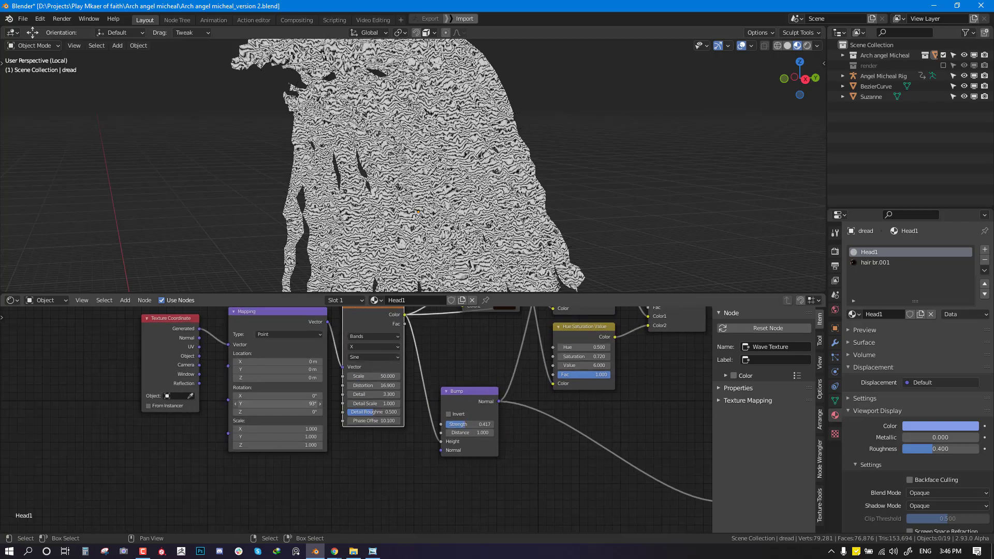
drag(292, 403, 296, 403)
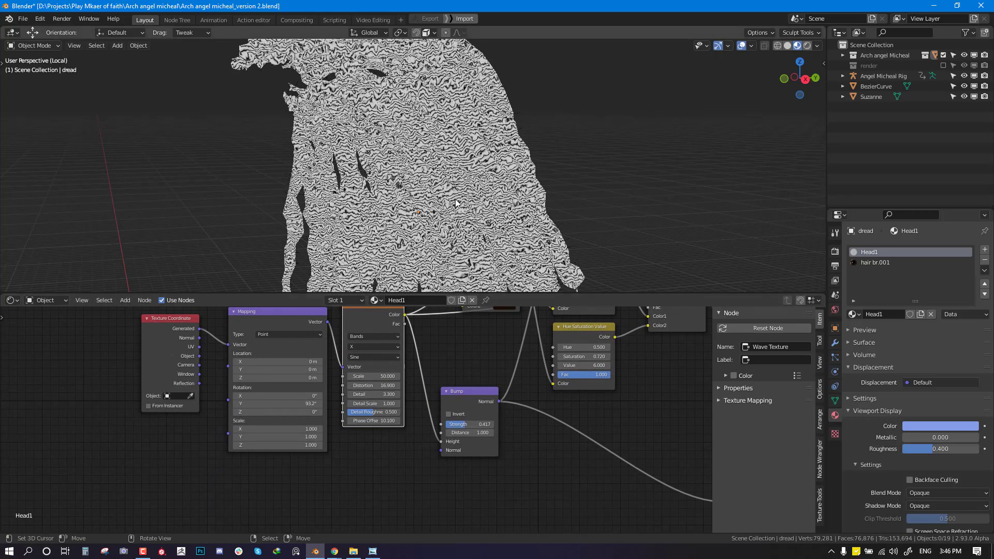
scroll(439, 204, up, 4)
mouse_move(456, 200)
middle_down()
mouse_move(438, 204)
mouse_move(461, 213)
middle_up()
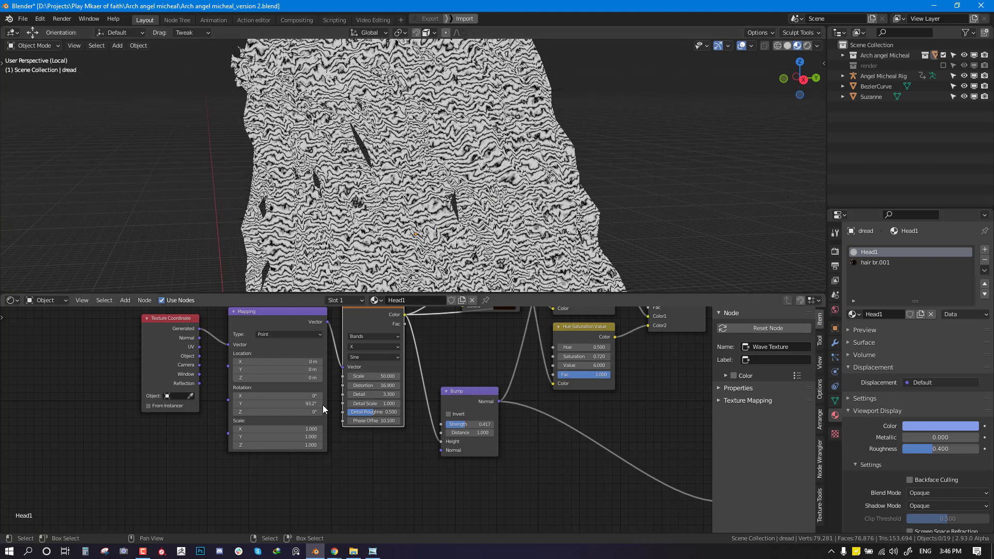
Step: Set the Mapping node's Y rotation to 90°
click(262, 403)
text(90)
key(Return)
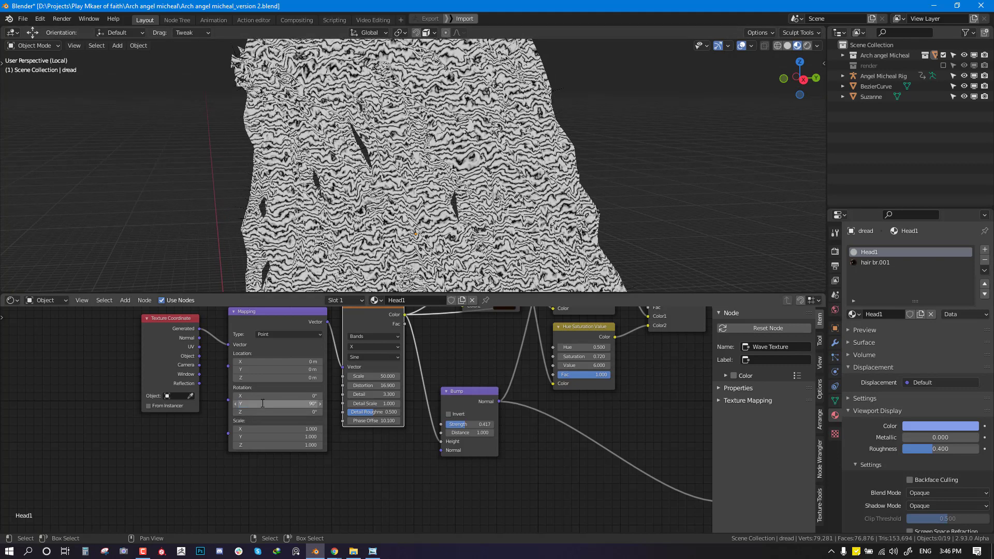
Step: Move the Wave Texture node slightly and set its scale to 53.8
middle_drag(466, 176, 411, 416)
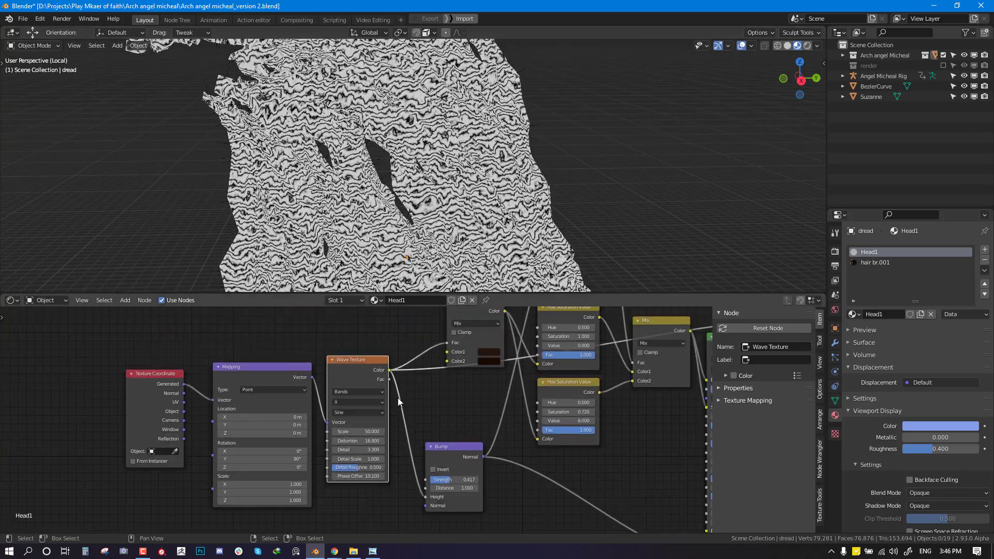
drag(362, 368, 359, 362)
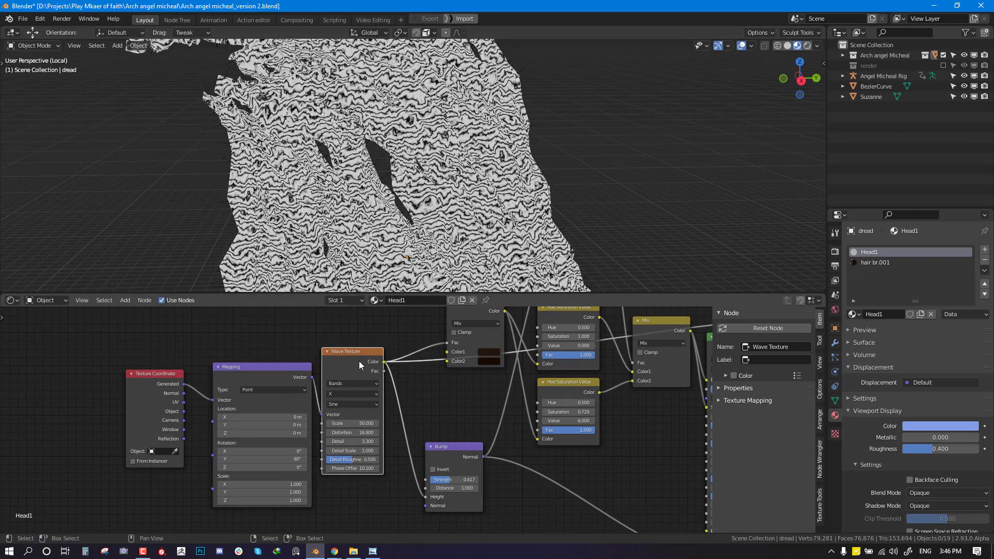
drag(352, 425, 372, 425)
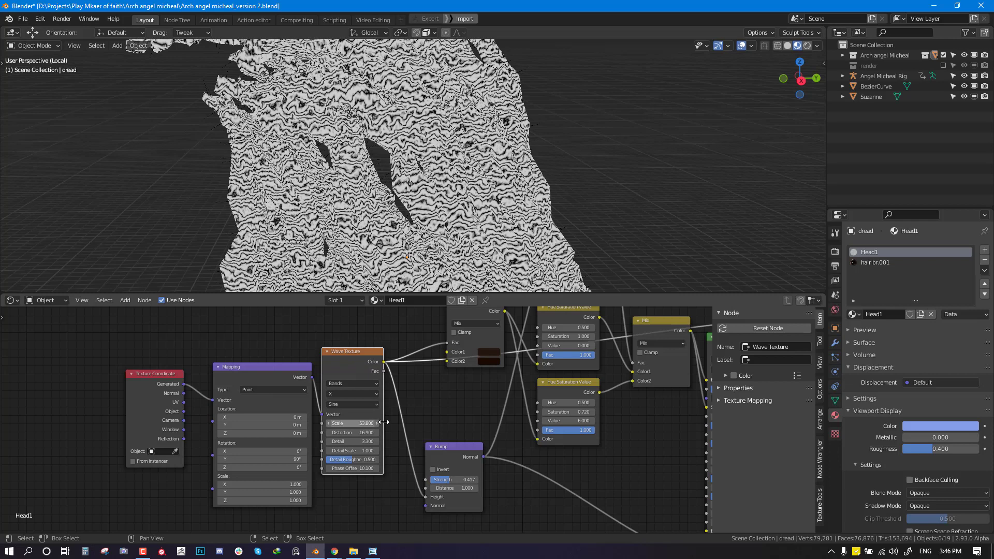
Step: Preview the output of the Mix node fed by the Wave Texture on the dreads
middle_drag(424, 422, 352, 468)
ctrl+shift+click(391, 363)
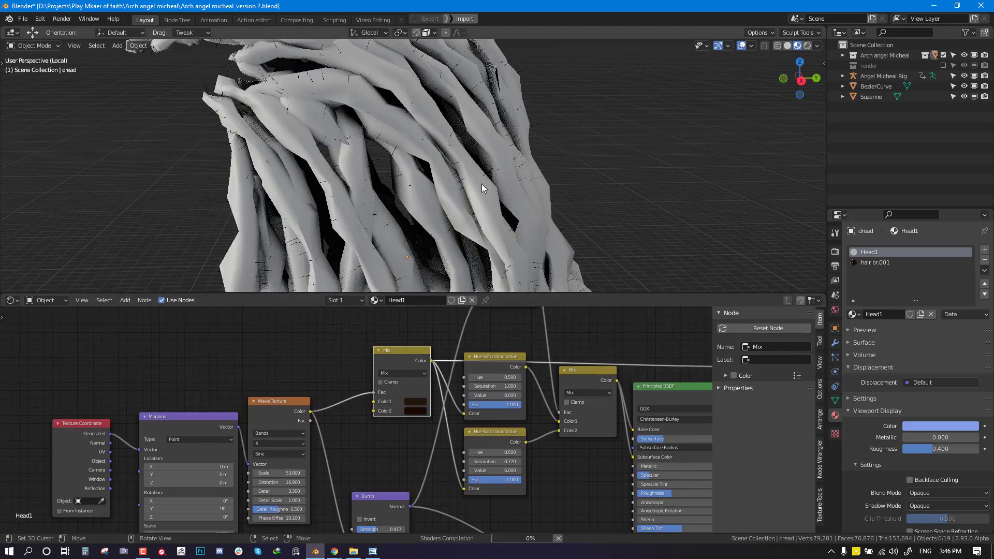
middle_drag(476, 188, 439, 223)
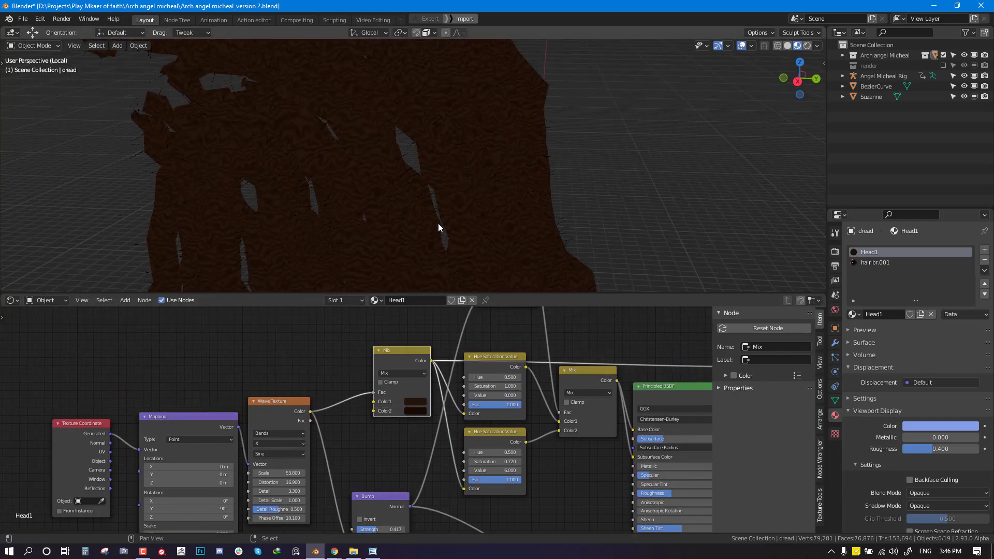
Step: Preview the upper Hue Saturation Value node and move it higher, then preview the second Mix node's output on the dreads
ctrl+shift+click(489, 357)
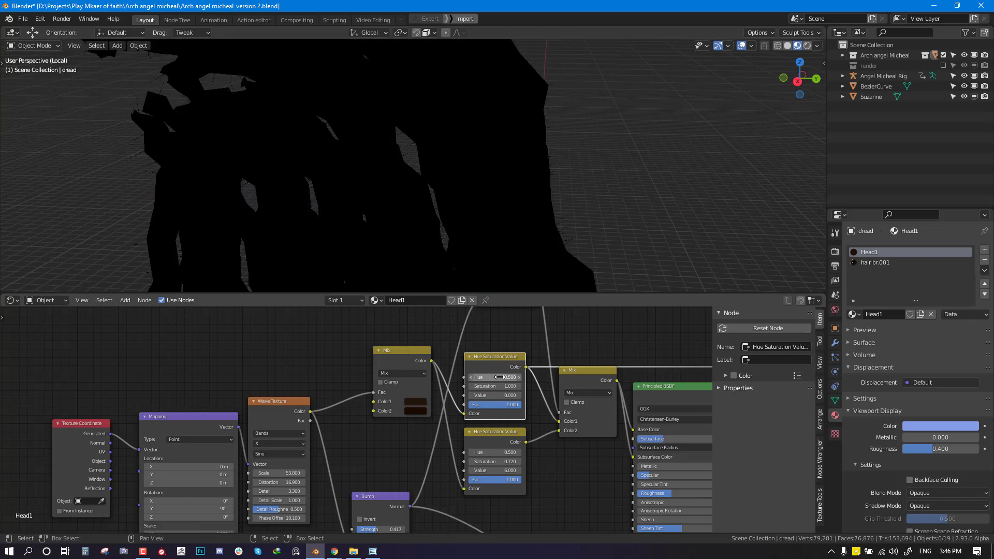
middle_drag(489, 357, 488, 354)
drag(488, 352, 501, 326)
ctrl+shift+click(588, 361)
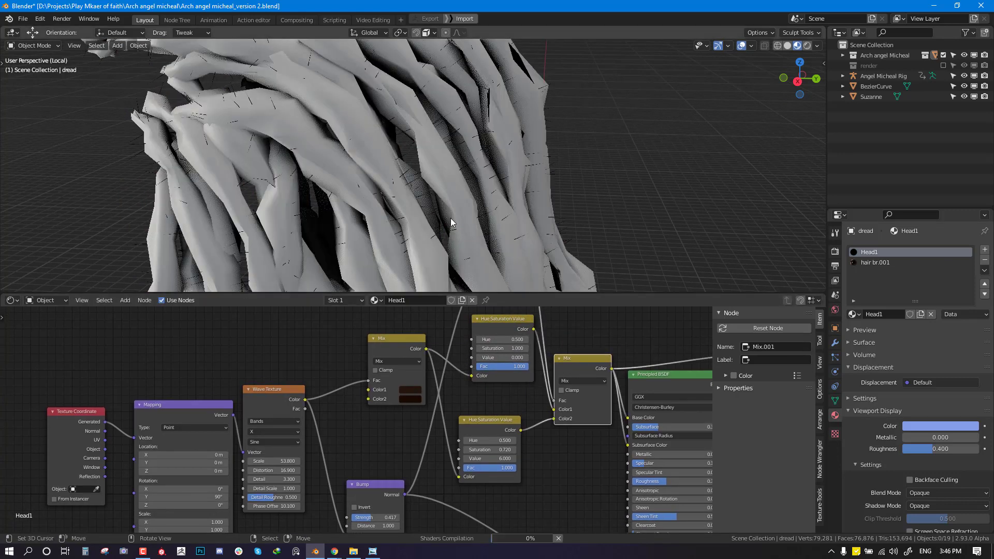
middle_drag(457, 228, 486, 217)
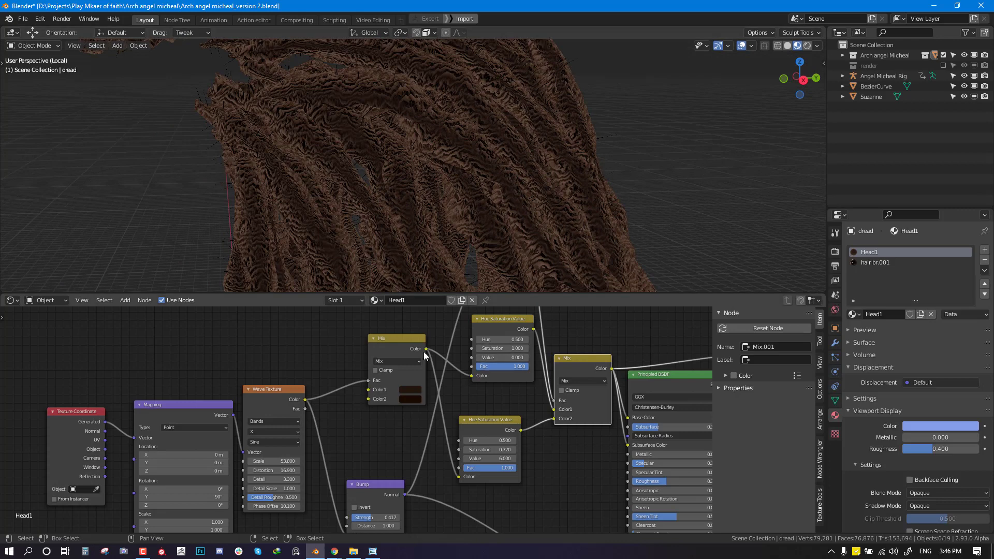
Step: Space out the first Mix, second Mix and Layer Weight nodes so the material's node connections are easier to read
drag(408, 345, 399, 350)
middle_drag(522, 314, 467, 382)
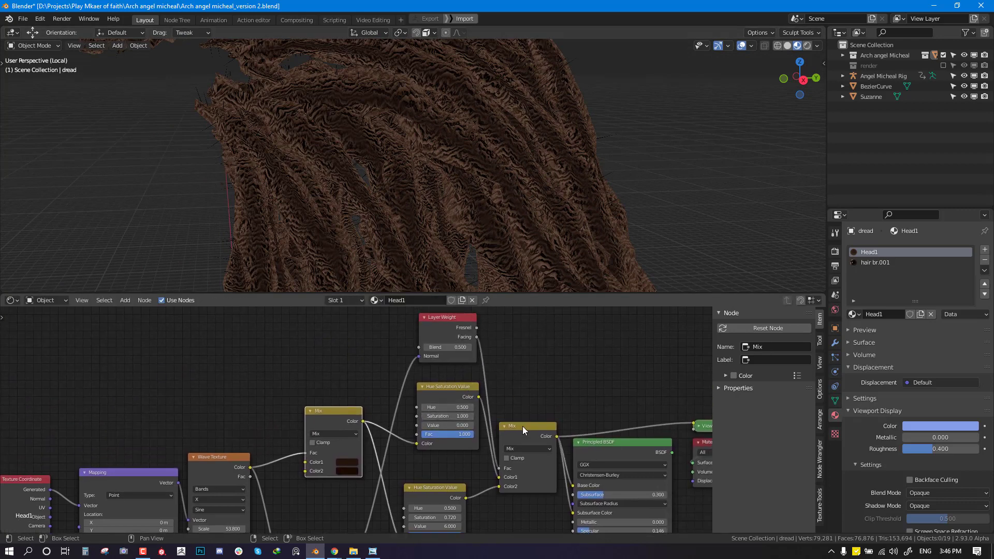
drag(524, 430, 520, 407)
drag(446, 330, 435, 339)
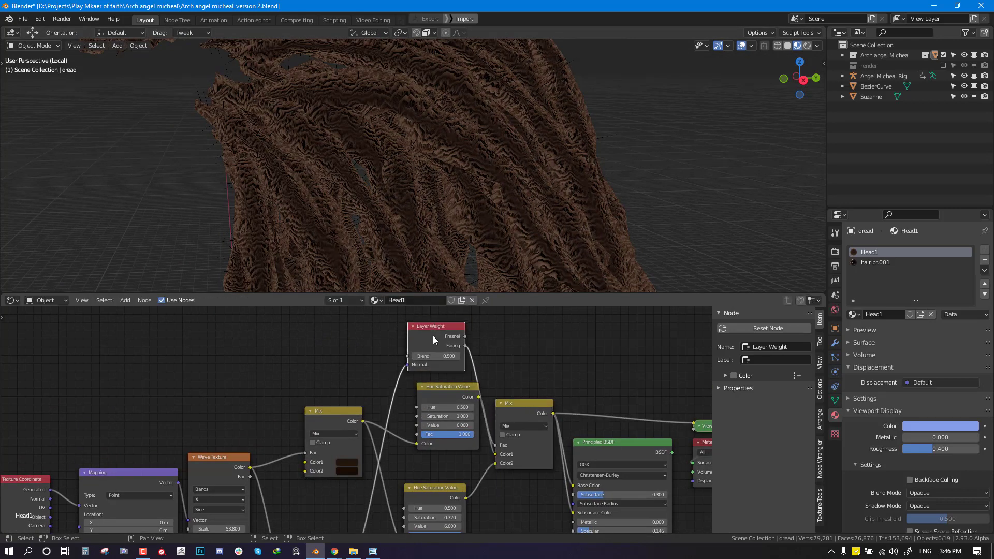
Step: Add a second Layer Weight node in the empty area above the first Mix node
scroll(429, 353, down, 2)
key(shift+a)
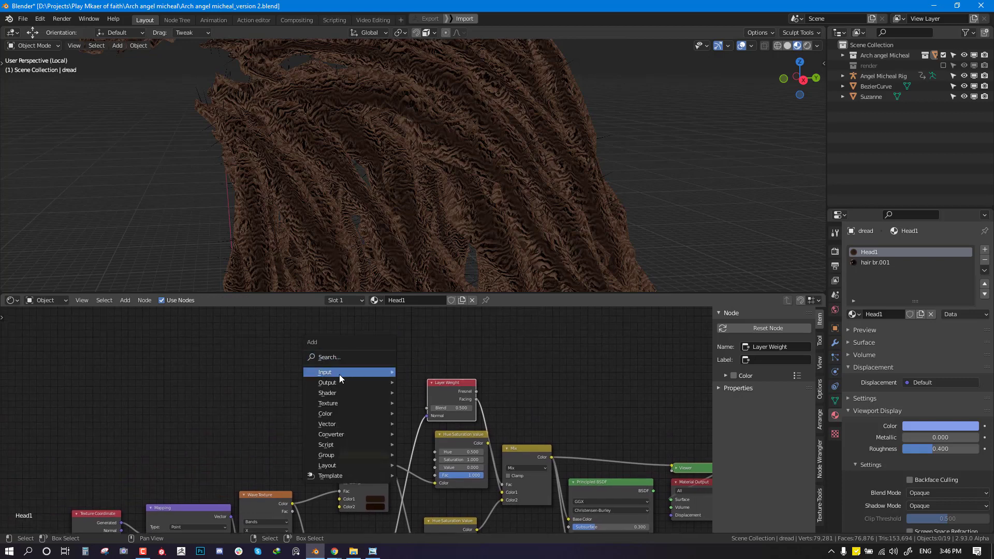
mouse_move(339, 375)
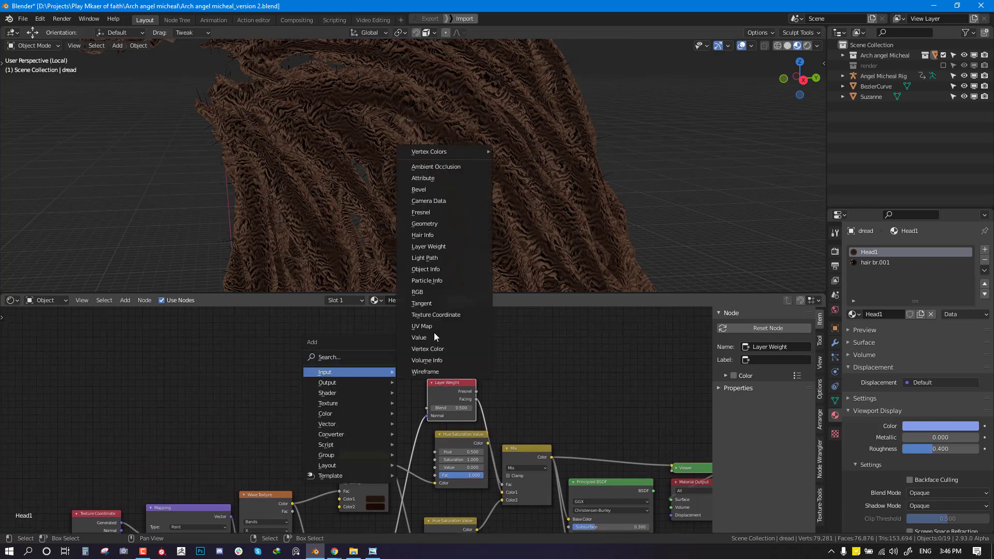
click(429, 247)
click(279, 338)
mouse_move(321, 355)
mouse_down()
mouse_move(418, 375)
mouse_move(332, 370)
mouse_move(303, 355)
mouse_up()
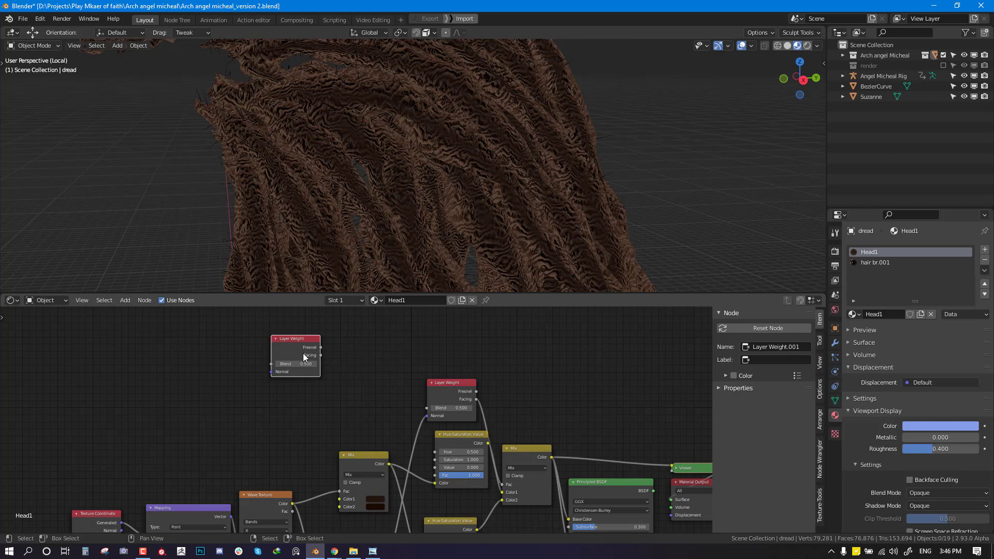
Step: Add a UV sphere beside the dreads and give it a new material
key(KP_1)
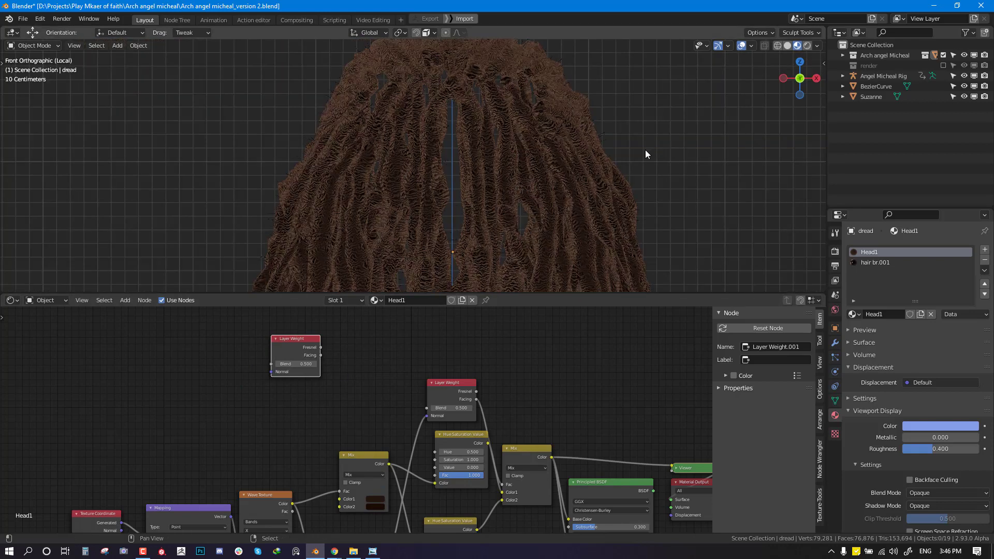
shift+middle_drag(646, 155, 416, 191)
key(shift+a)
mouse_move(589, 147)
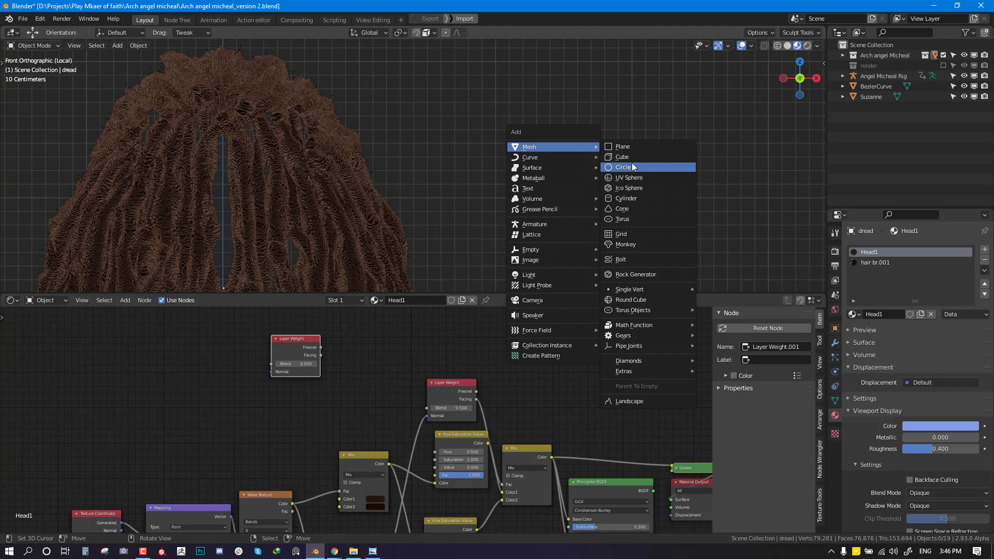
click(629, 178)
click(905, 314)
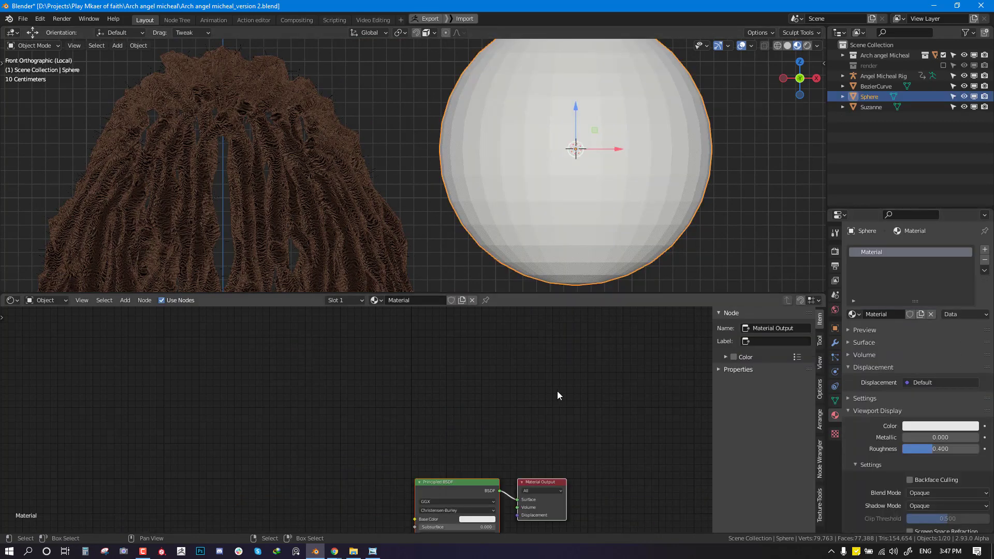
Step: Add a ColorRamp node to the sphere's material and preview its output on the sphere
key(shift+a)
mouse_move(290, 461)
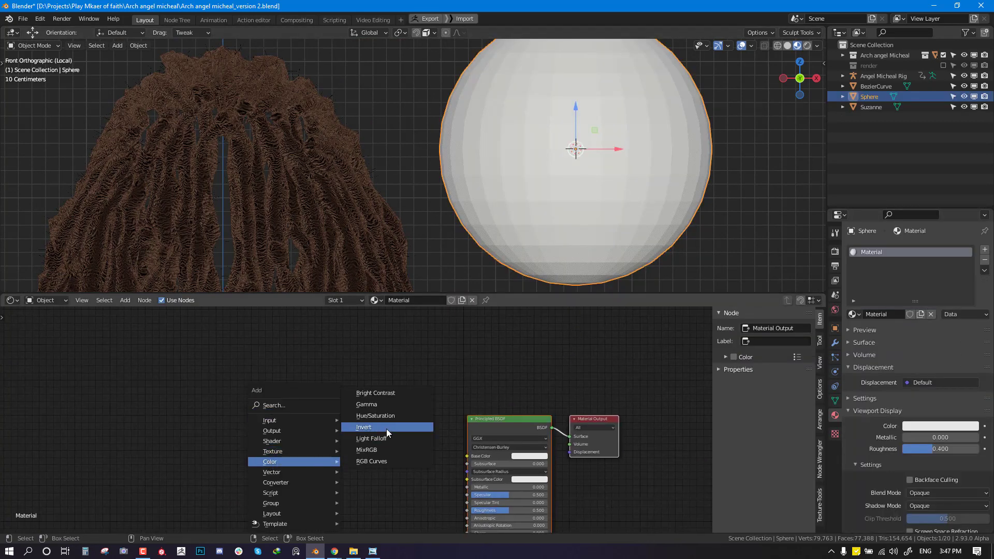
mouse_move(281, 482)
click(397, 358)
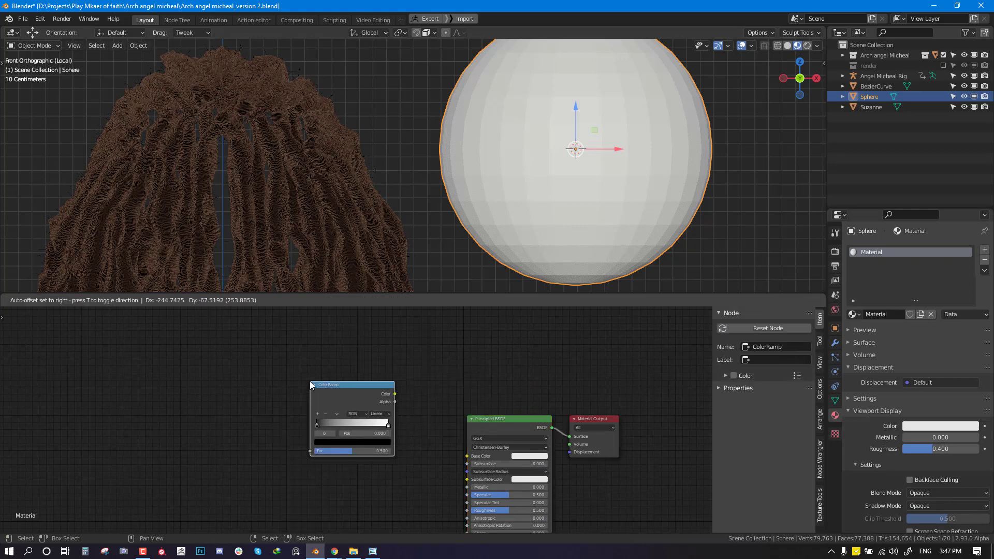
click(310, 381)
ctrl+shift+click(357, 403)
middle_drag(357, 403, 414, 392)
Step: Add a Layer Weight node, connect its Facing output to the ColorRamp's Fac and move the ramp's black stop to 0.418
key(shift+a)
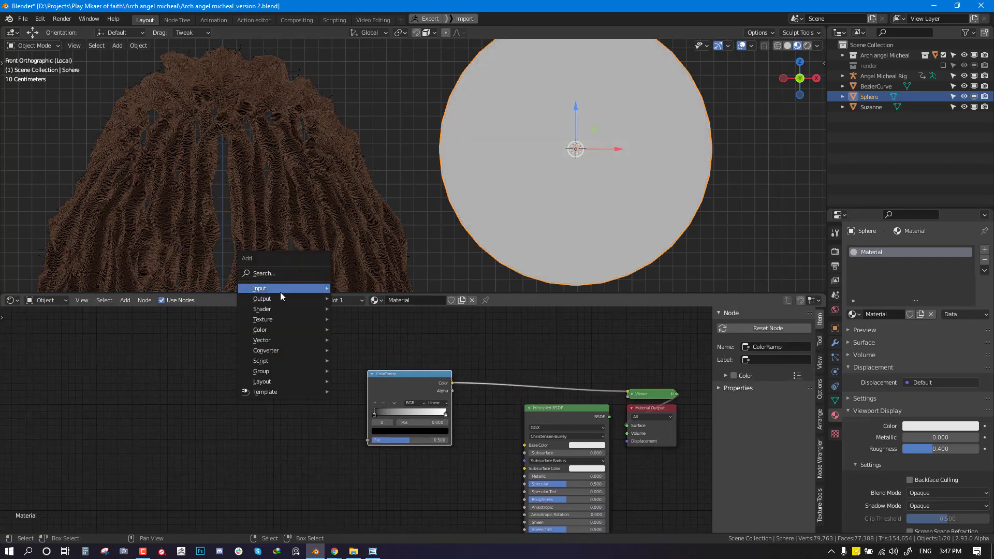
key(shift+a)
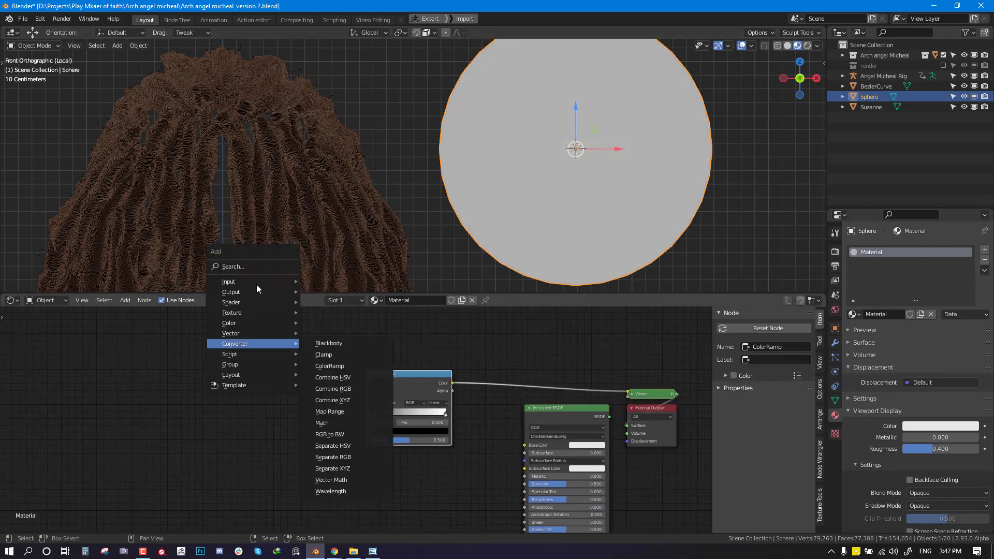
mouse_move(256, 285)
click(341, 382)
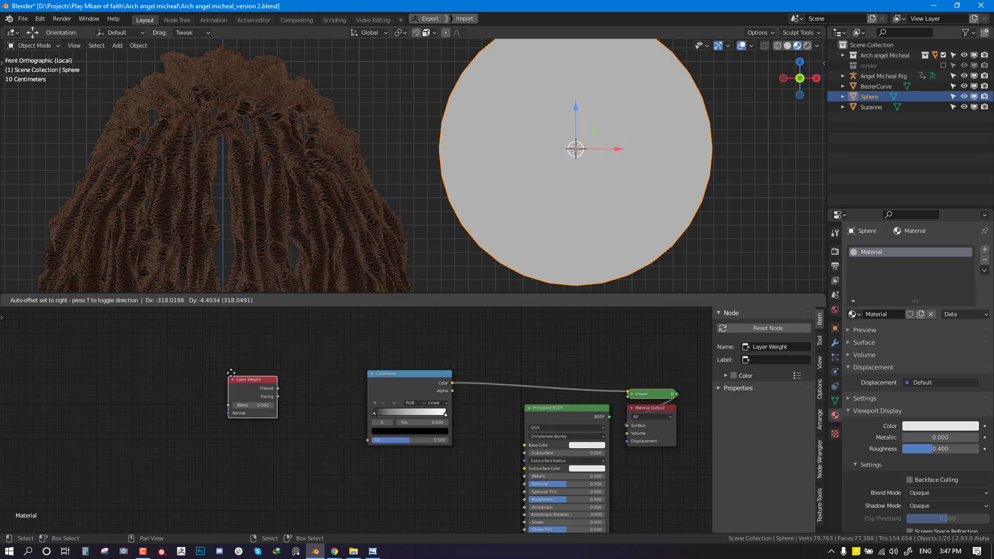
click(236, 369)
drag(283, 393, 419, 415)
Step: Shade the sphere smooth and shift the ColorRamp's black stop to demonstrate the facing falloff
scroll(463, 247, down, 3)
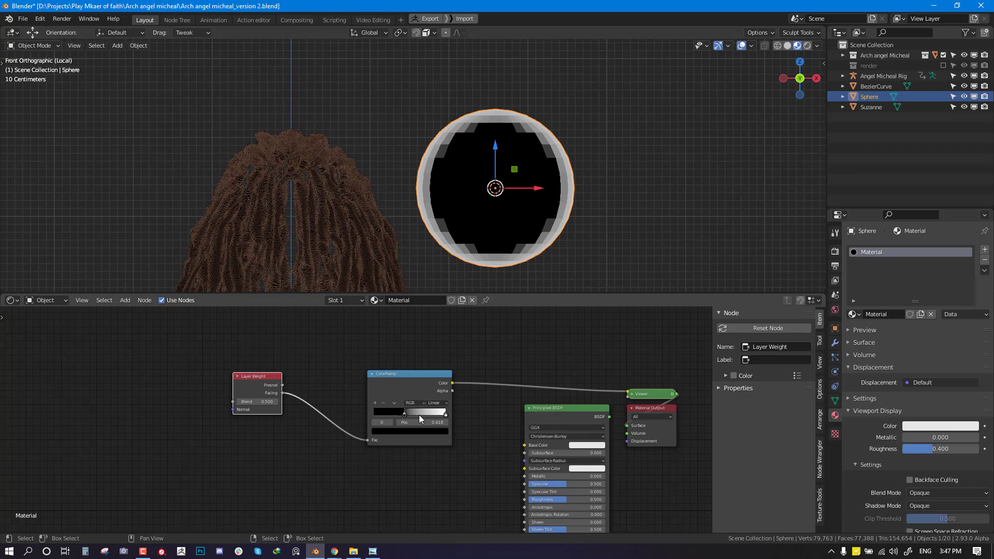
middle_drag(526, 201, 353, 110)
click(438, 148)
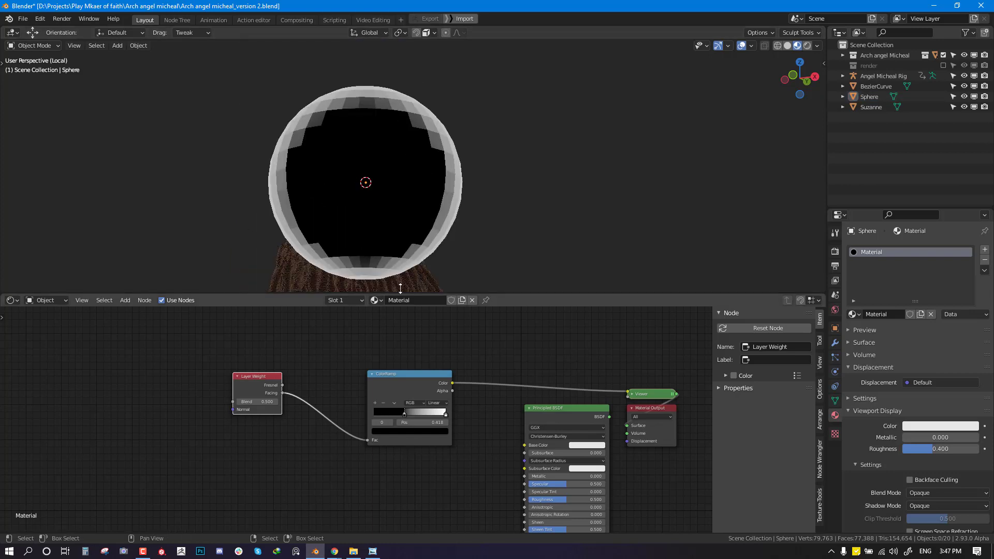
right_click(434, 220)
key(w)
click(524, 120)
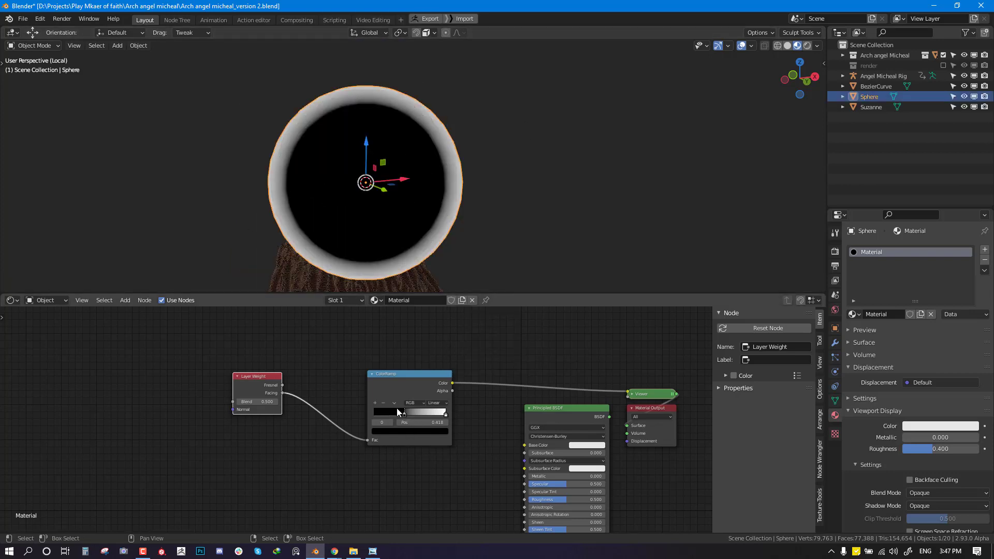
drag(399, 410, 430, 412)
Step: Delete the demonstration sphere and bring back the dread object's Head1 material nodes
drag(268, 412, 472, 266)
key(Delete)
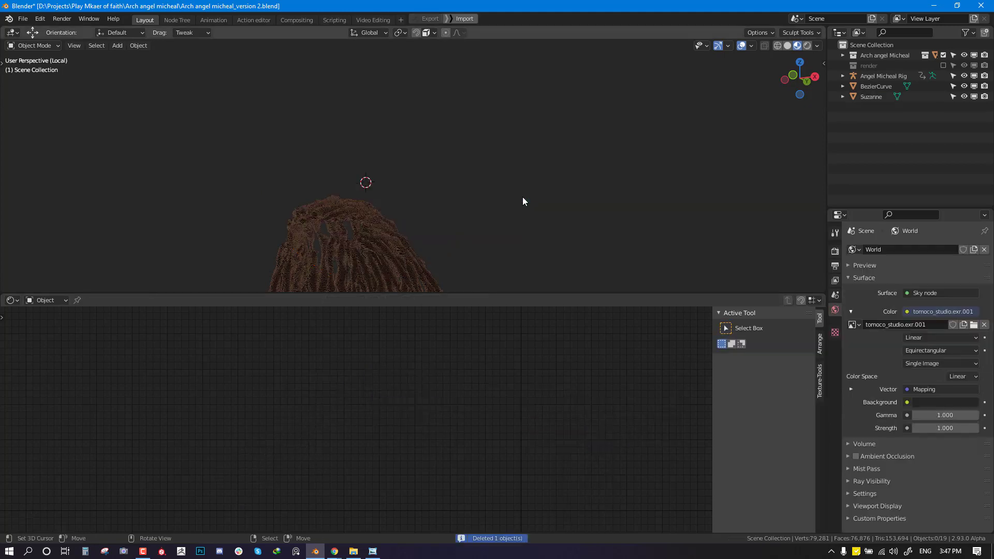
key(KP_1)
click(390, 235)
middle_drag(428, 246, 403, 231)
key(alt+a)
Step: Reposition the Layer Weight node and the first Mix node to make the connections easier to read
scroll(459, 172, up, 5)
middle_drag(522, 371, 477, 387)
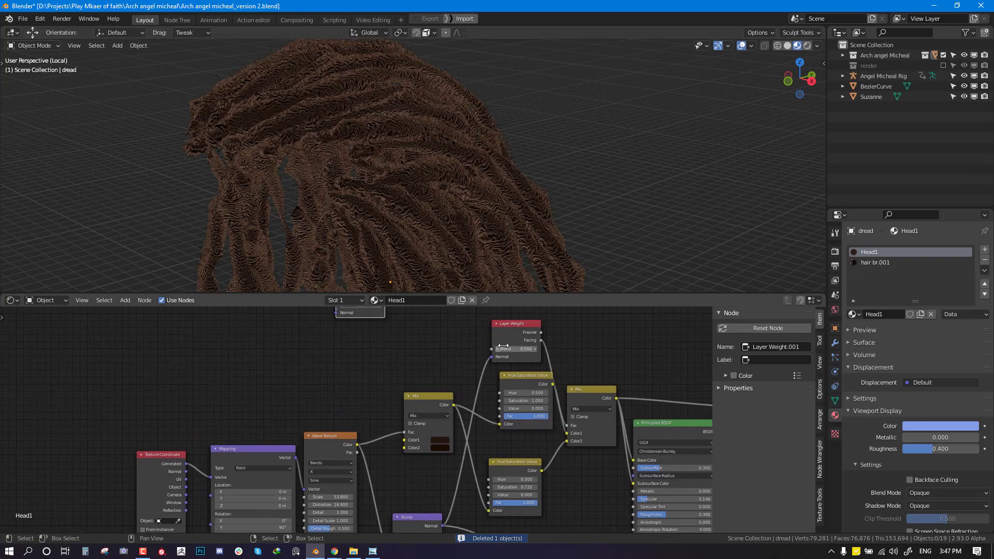
drag(502, 319, 477, 324)
click(586, 398)
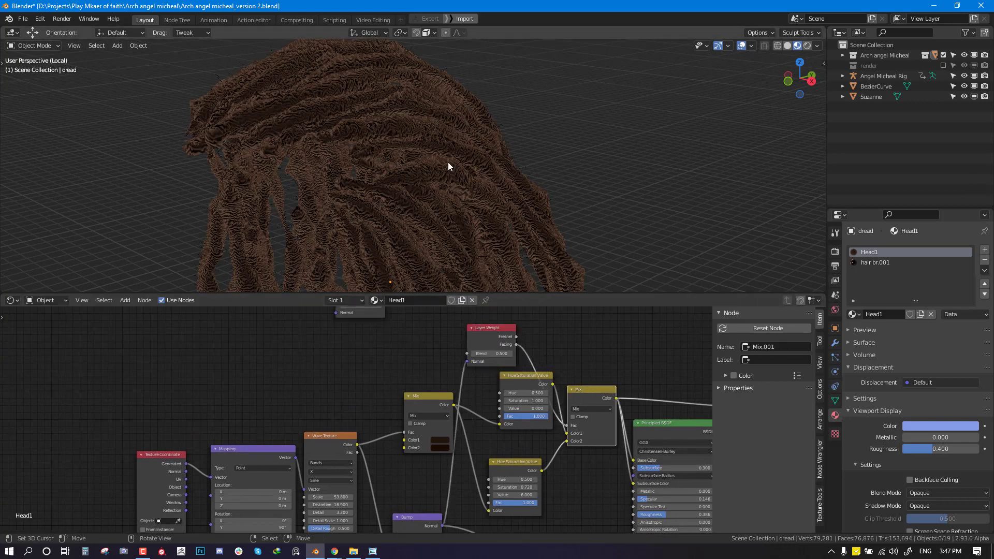
drag(427, 409, 406, 396)
Step: Preview the lower and then the upper Hue Saturation Value node on the dreads, and move the upper one away from the second Mix node
ctrl+shift+click(514, 465)
middle_drag(430, 237, 459, 181)
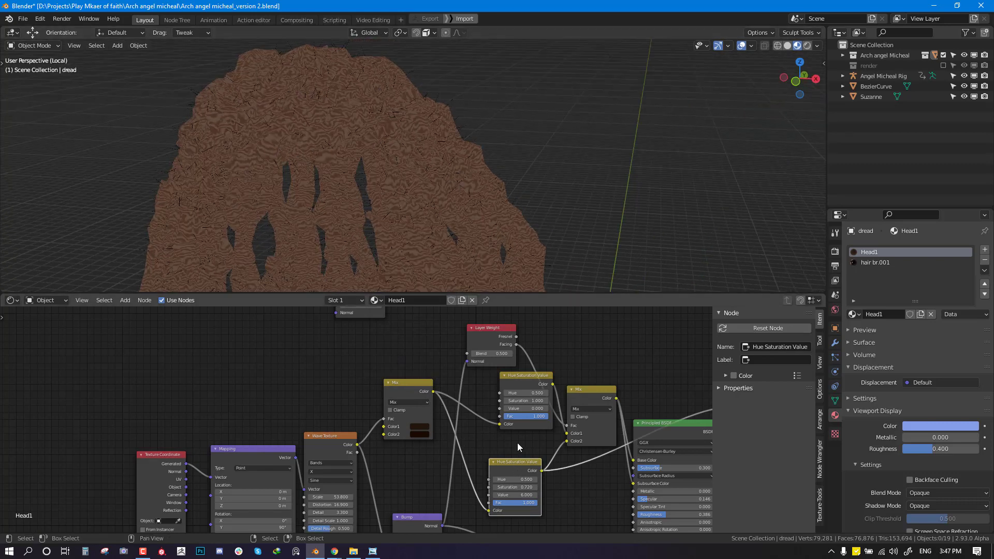
ctrl+shift+click(527, 378)
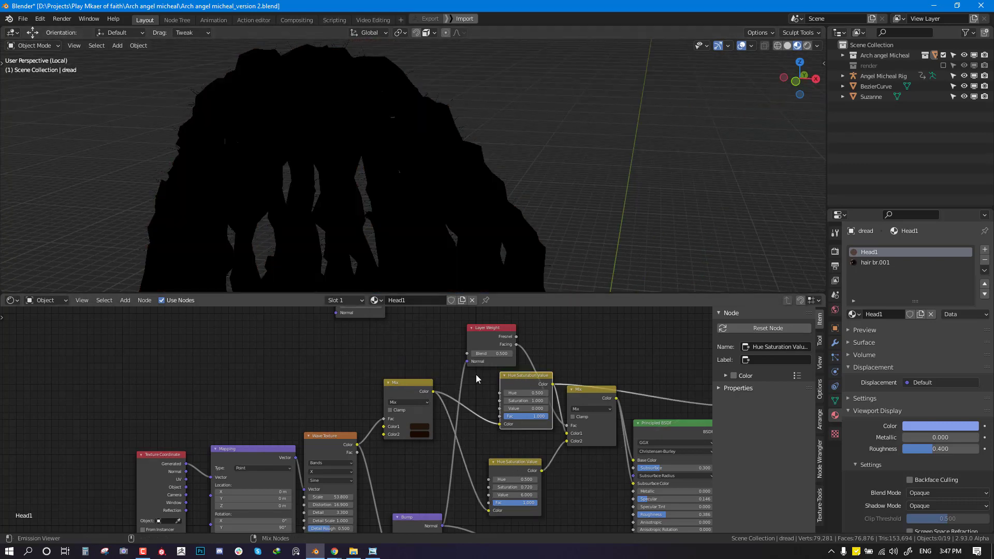
drag(528, 384, 511, 389)
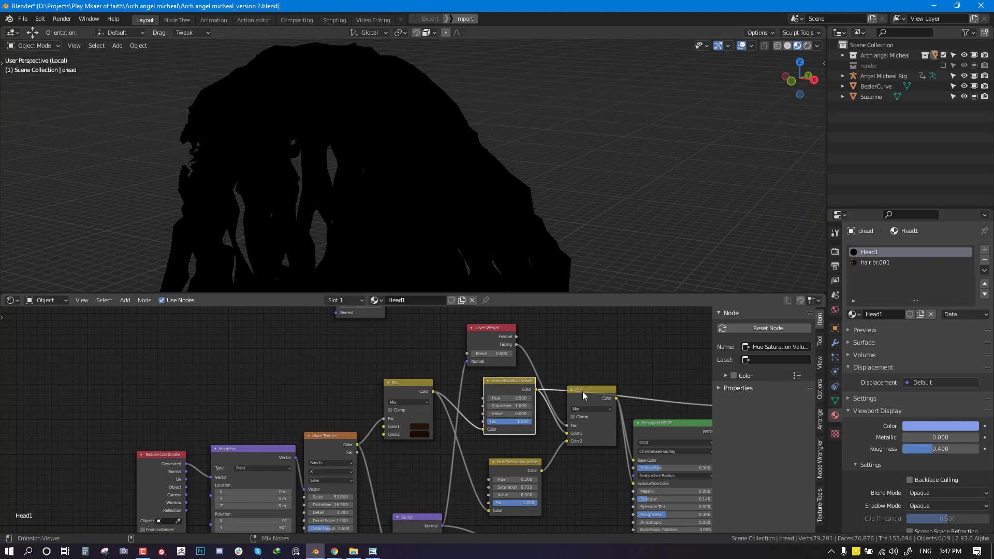
Step: Preview the second Mix node's output on the dreads and set the Layer Weight's Blend to 0.320
ctrl+shift+click(583, 391)
middle_drag(482, 203, 430, 162)
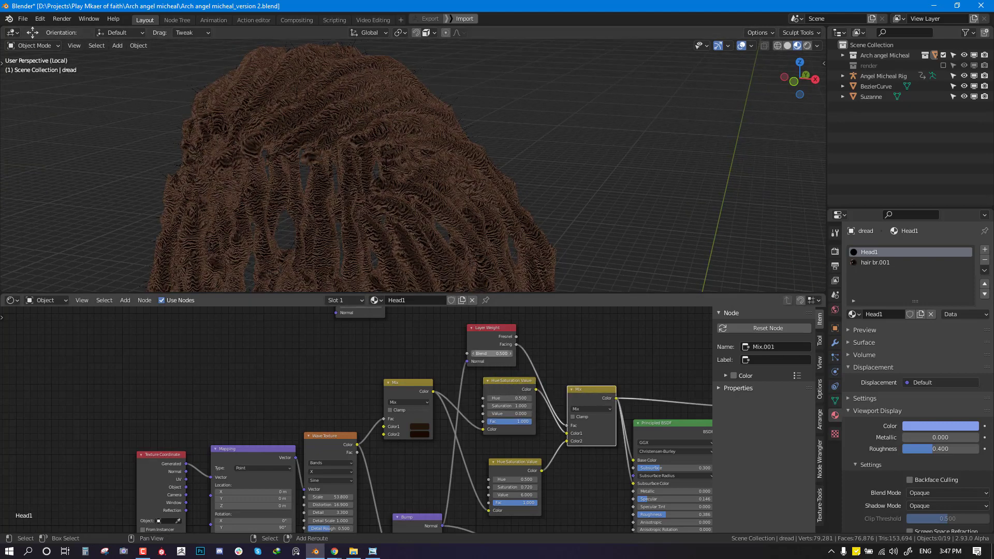
drag(491, 353, 432, 353)
drag(500, 358, 497, 358)
Step: Route the Principled BSDF back to the Material Output to show the full shading on the dreads
middle_drag(584, 433, 496, 406)
ctrl+shift+click(586, 399)
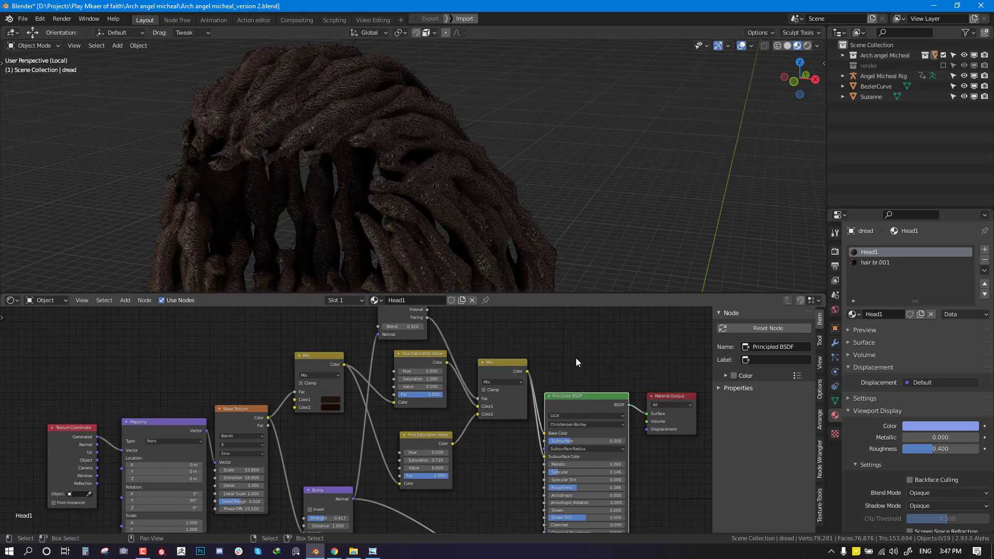
middle_drag(567, 445, 536, 398)
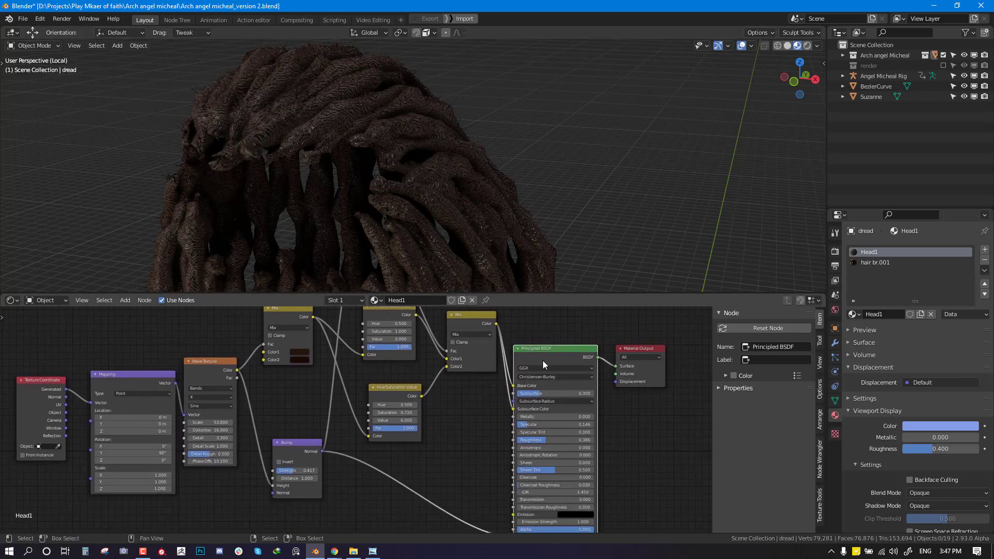
middle_drag(435, 194, 486, 249)
Step: Examine the shaded dreads and their bump detail from several sides and distances
click(480, 158)
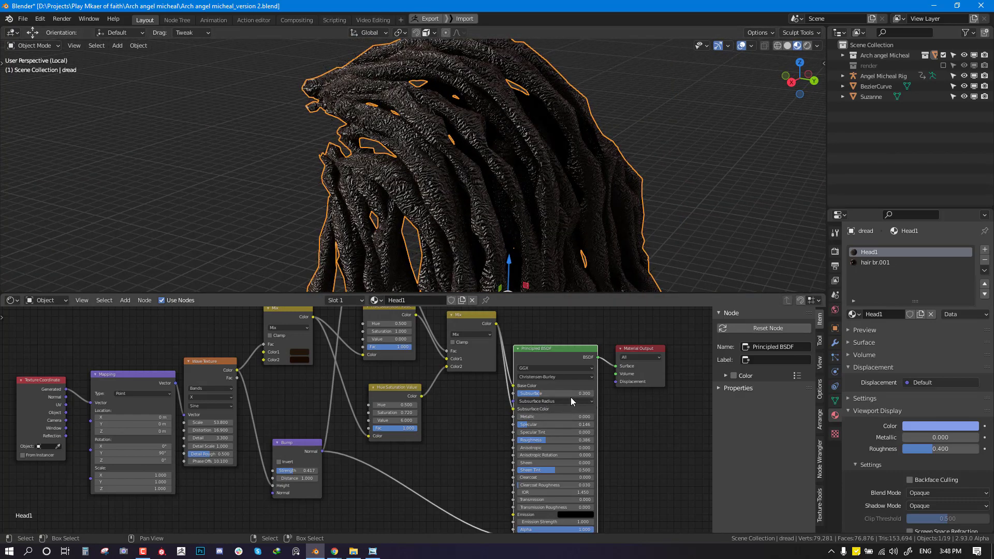
middle_drag(440, 235, 457, 253)
key(alt+a)
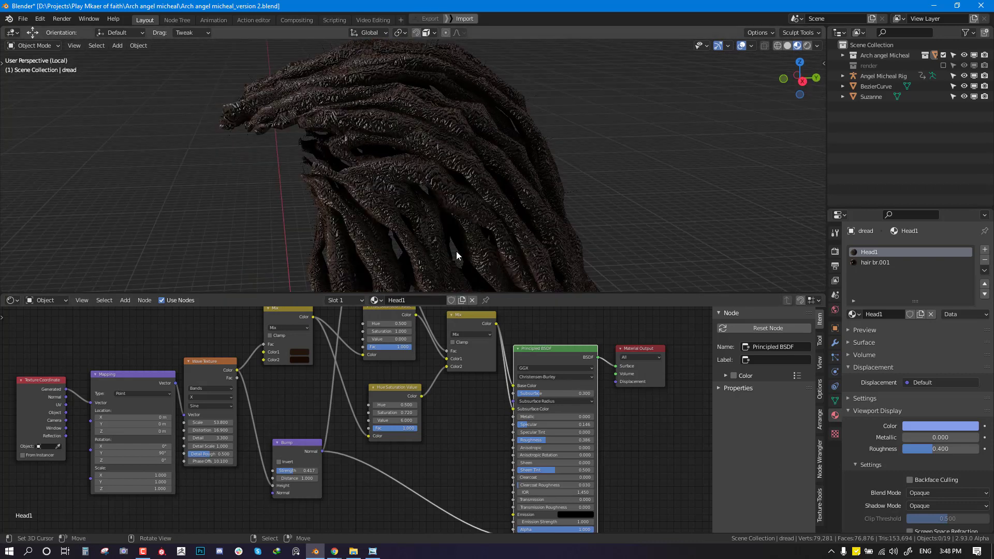
scroll(487, 244, down, 3)
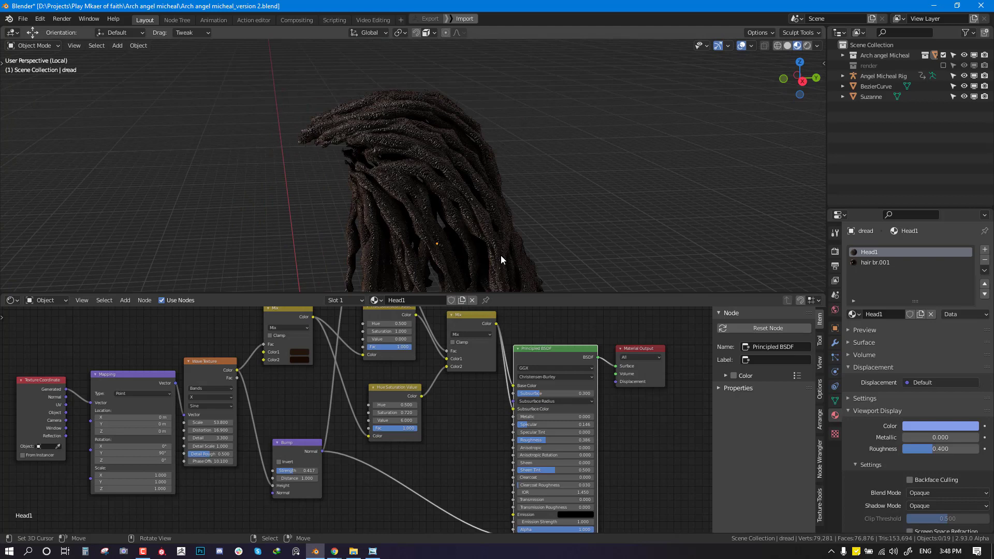
right_click(444, 157)
middle_drag(427, 184, 423, 195)
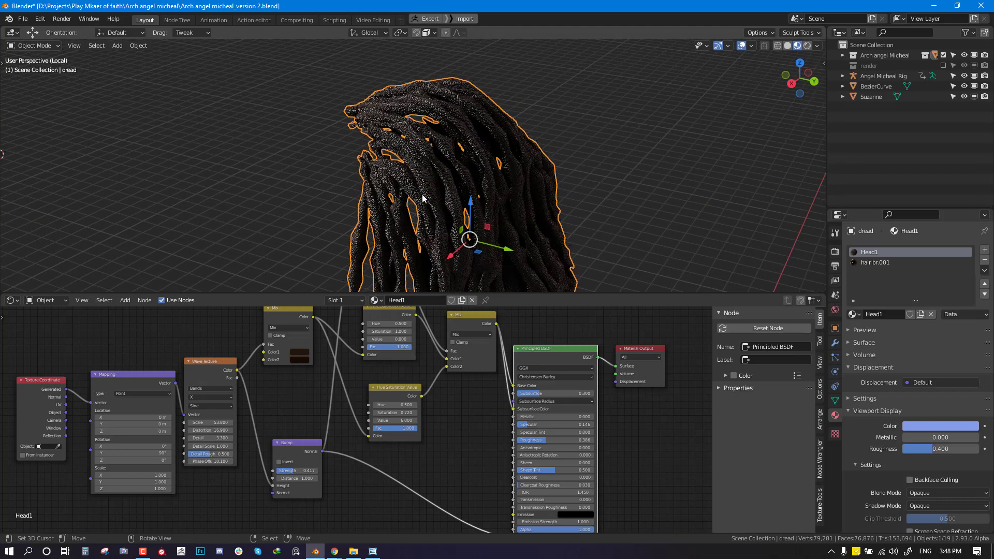
scroll(434, 199, up, 2)
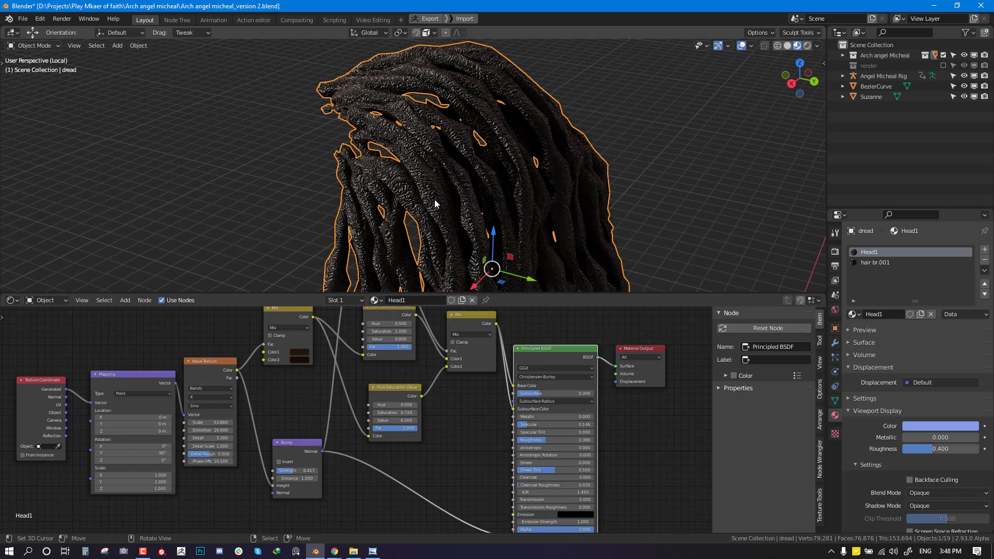
Step: Try the Principled BSDF's Subsurface at 0 and set it to 0.305
scroll(436, 201, down, 1)
key(alt+a)
middle_drag(501, 203, 469, 165)
drag(556, 394, 558, 393)
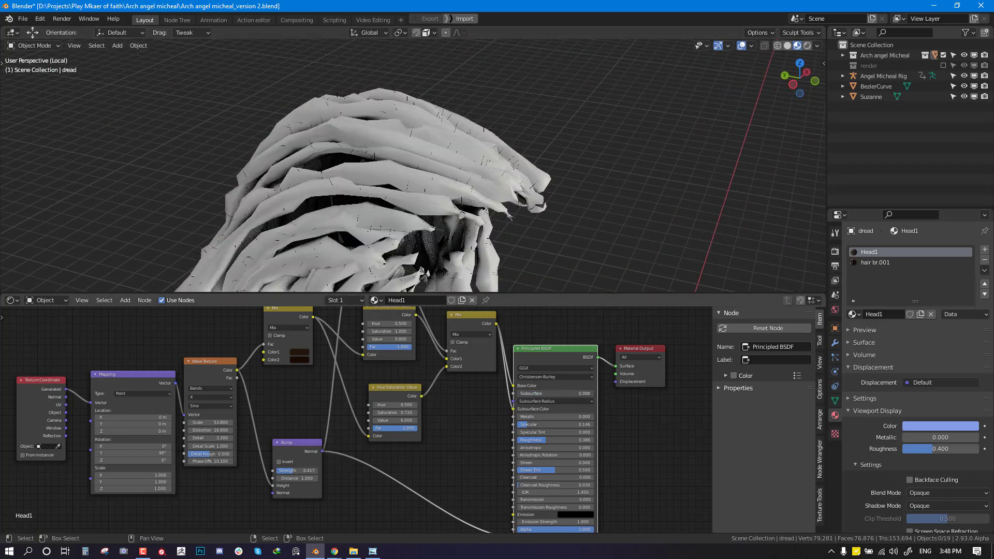
middle_drag(529, 181, 506, 230)
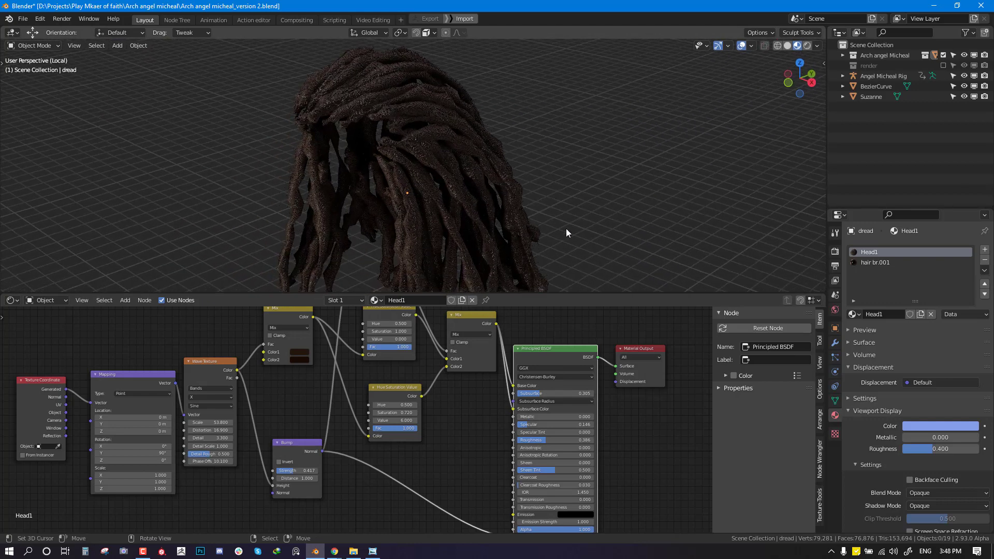
Step: Show the hair br.001 material's nodes and move its first Mix node away from the Hue Saturation Value nodes
click(869, 262)
middle_drag(311, 331, 291, 366)
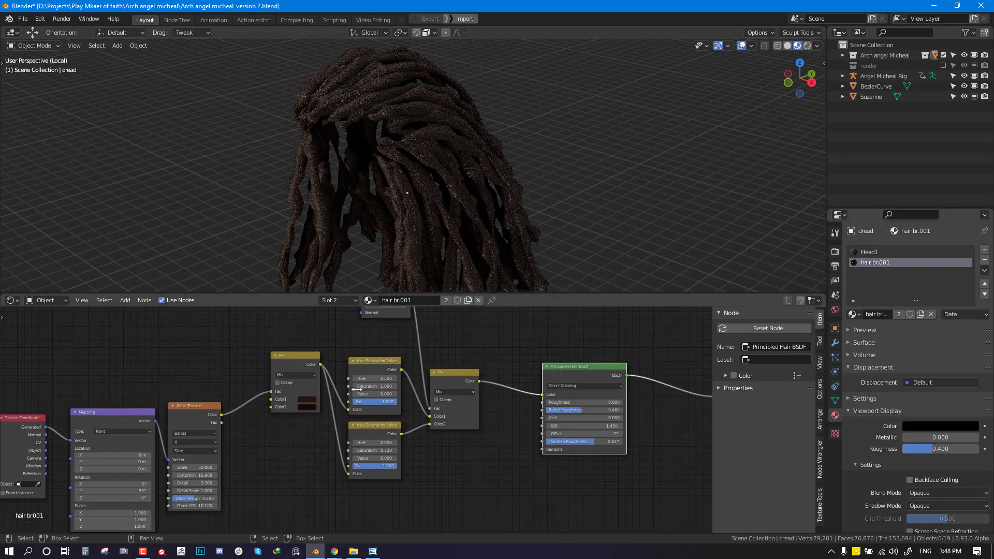
click(291, 366)
drag(291, 366, 281, 372)
middle_drag(617, 211, 494, 127)
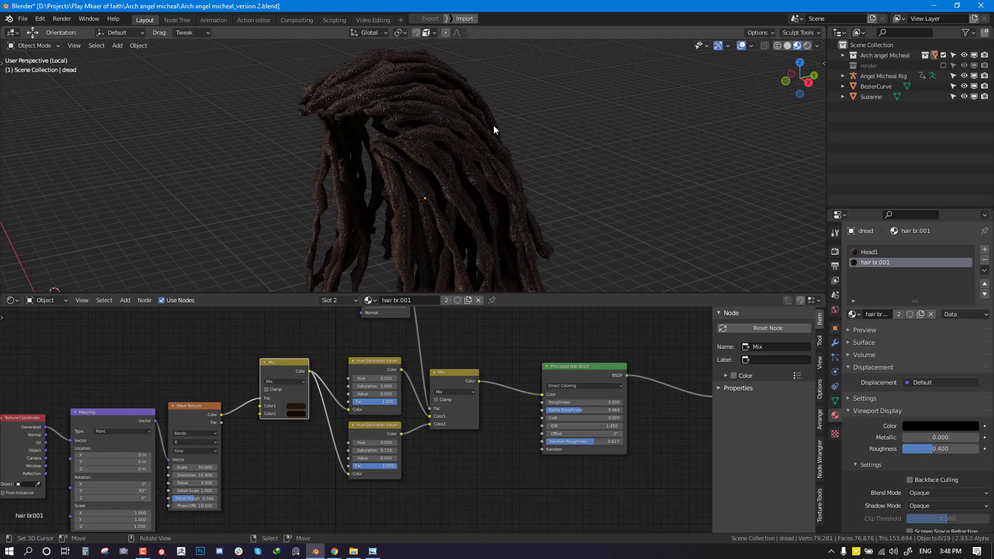
Step: Preview the upper Hue Saturation Value node on the hair, then route the Principled Hair BSDF back to the Material Output
click(443, 131)
ctrl+shift+click(378, 365)
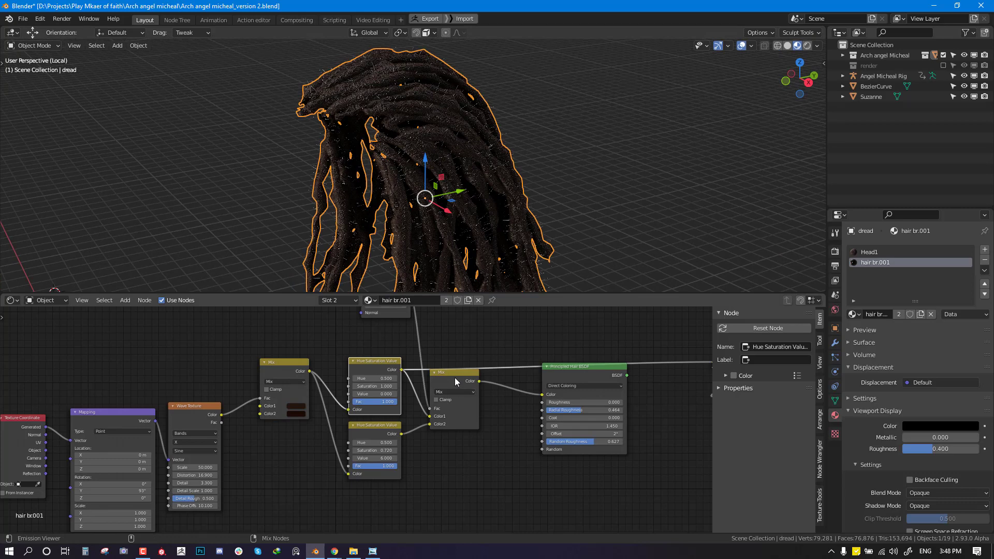
middle_drag(513, 393, 462, 397)
ctrl+shift+click(549, 377)
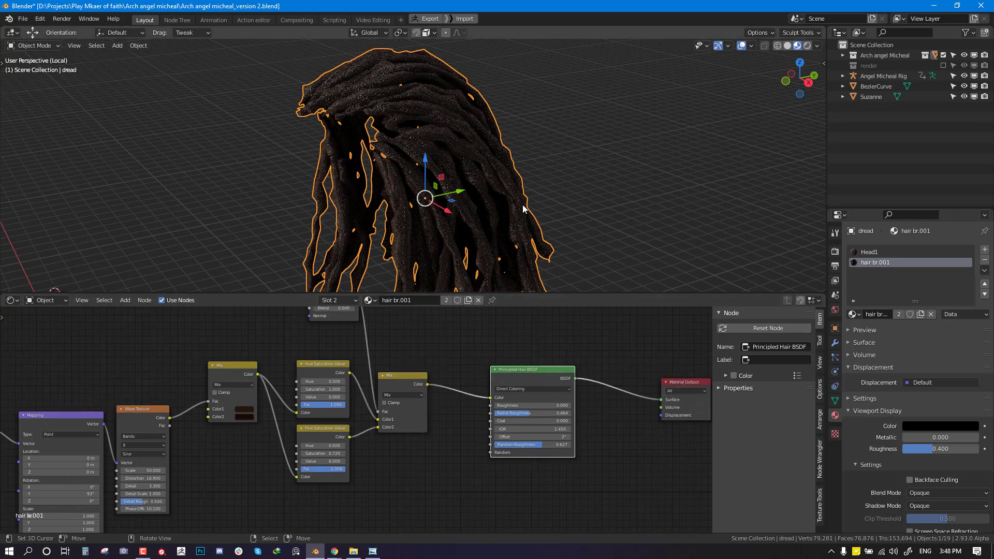
key(alt+a)
middle_drag(523, 210, 568, 195)
Step: Switch to Windows Photo Viewer to examine the dreadlock render Dread1.jpg, then return to Blender
click(372, 553)
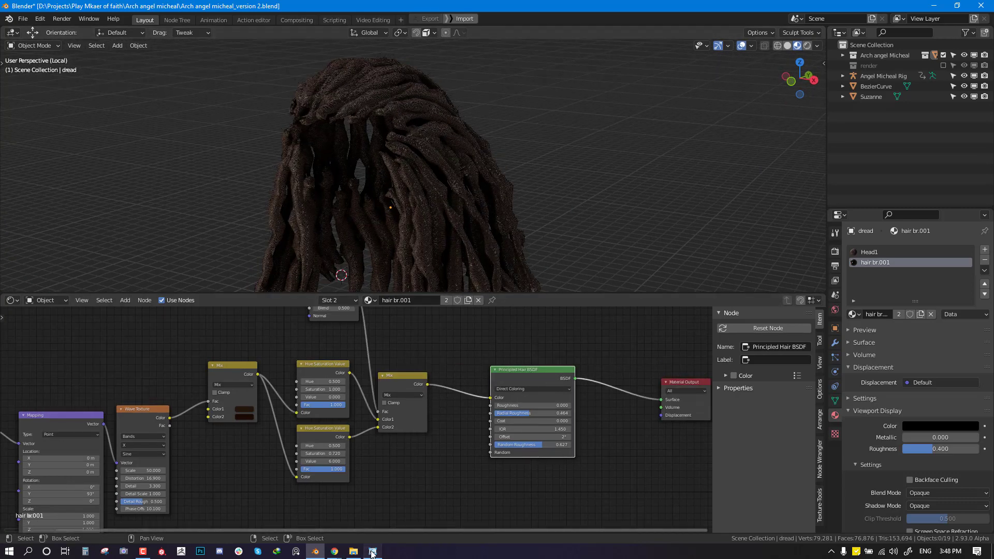
click(371, 552)
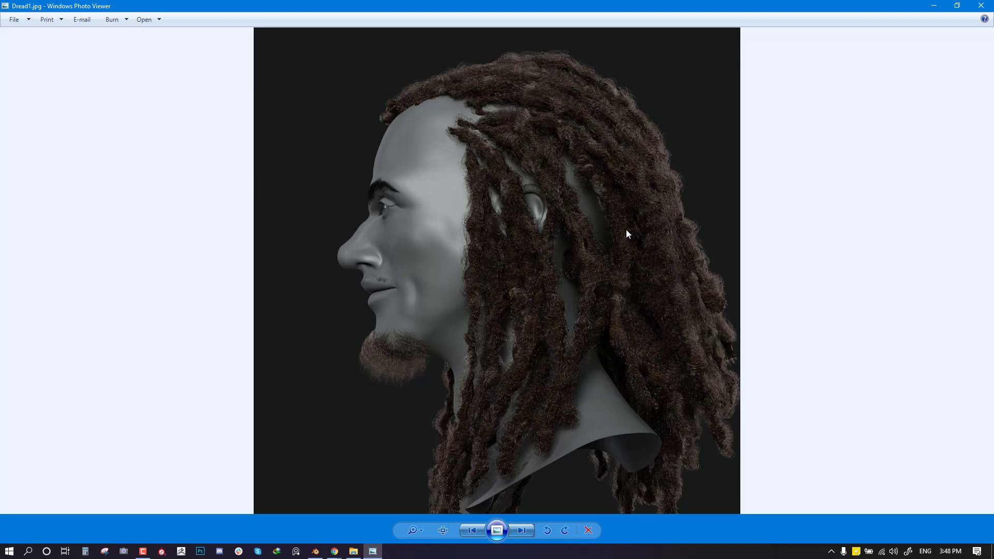
click(315, 552)
Step: Leave local view and examine the dreads on the full angel character
key(KP_1)
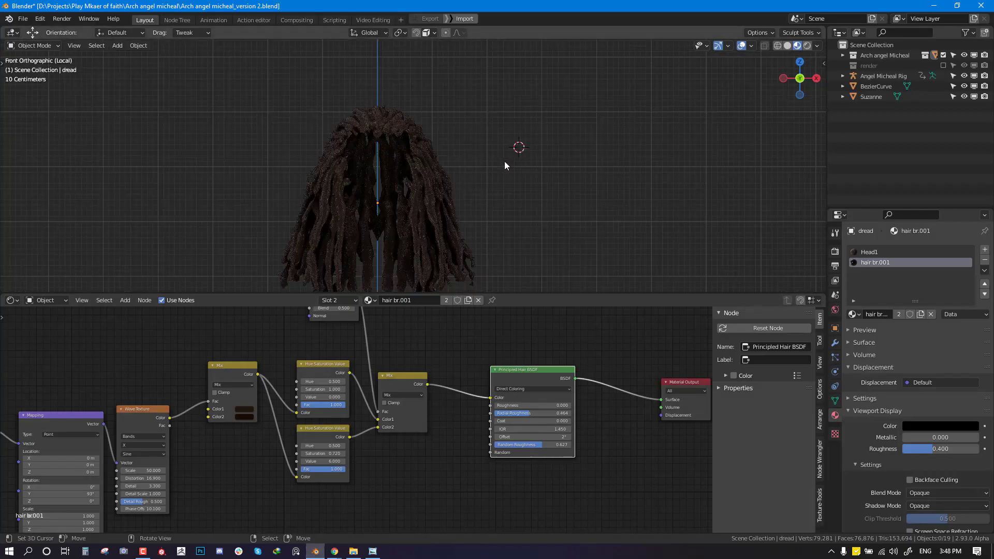
key(KP_Divide)
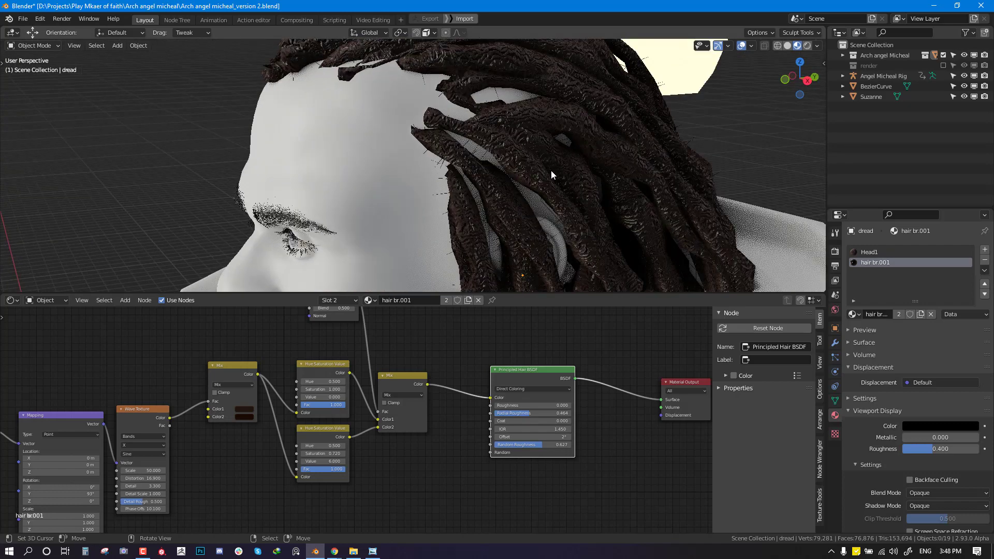
scroll(551, 170, down, 5)
middle_drag(551, 171, 582, 198)
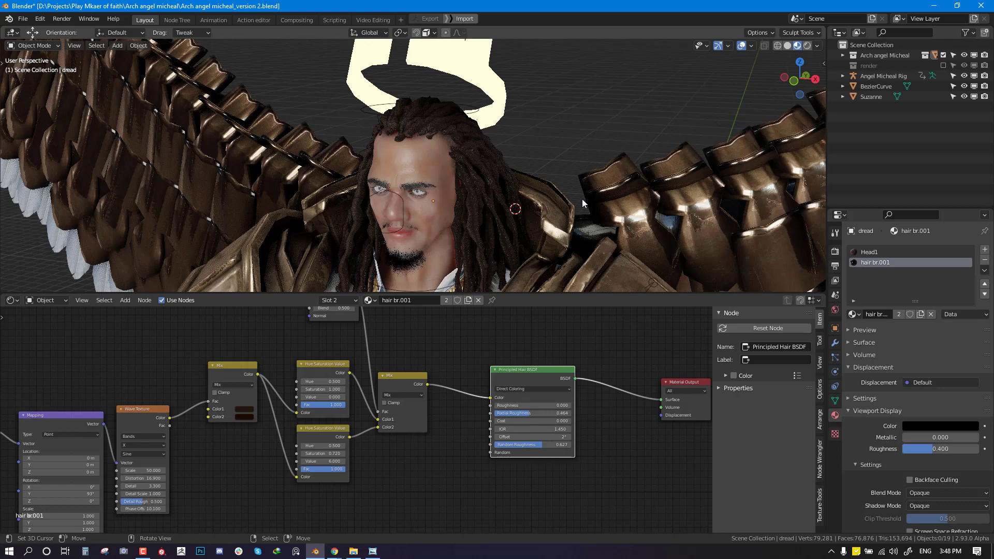